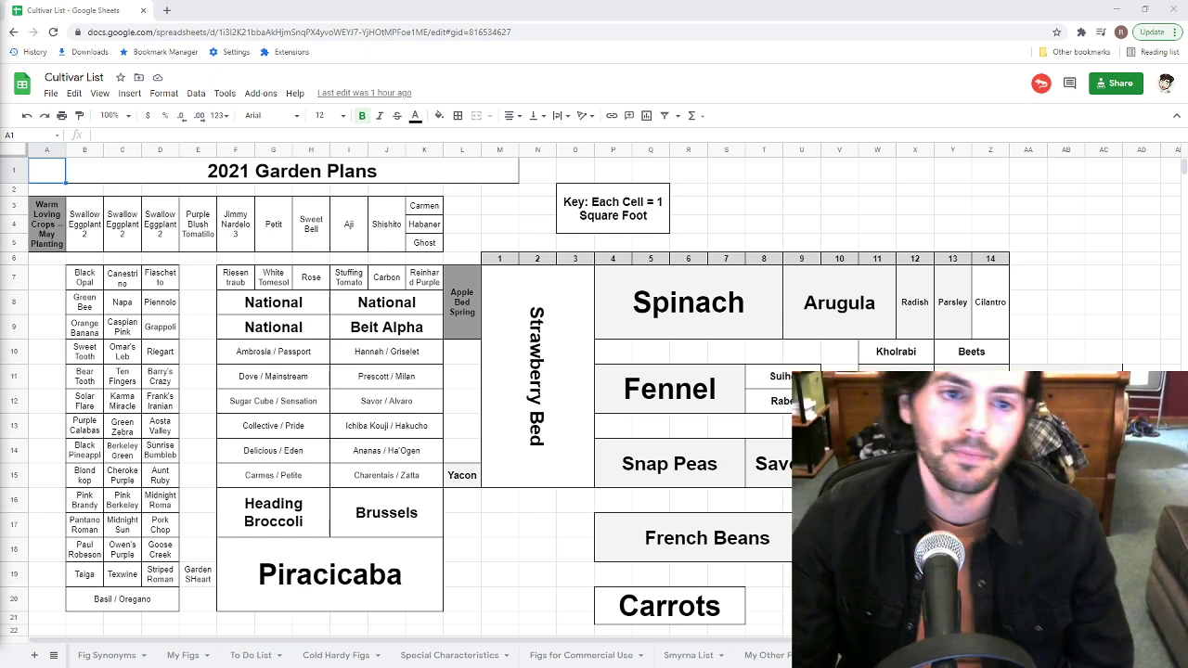
Search the web in a new tab for "apple tree bloom frost chart".
{"action": "left_click", "coordinate": [167, 10]}
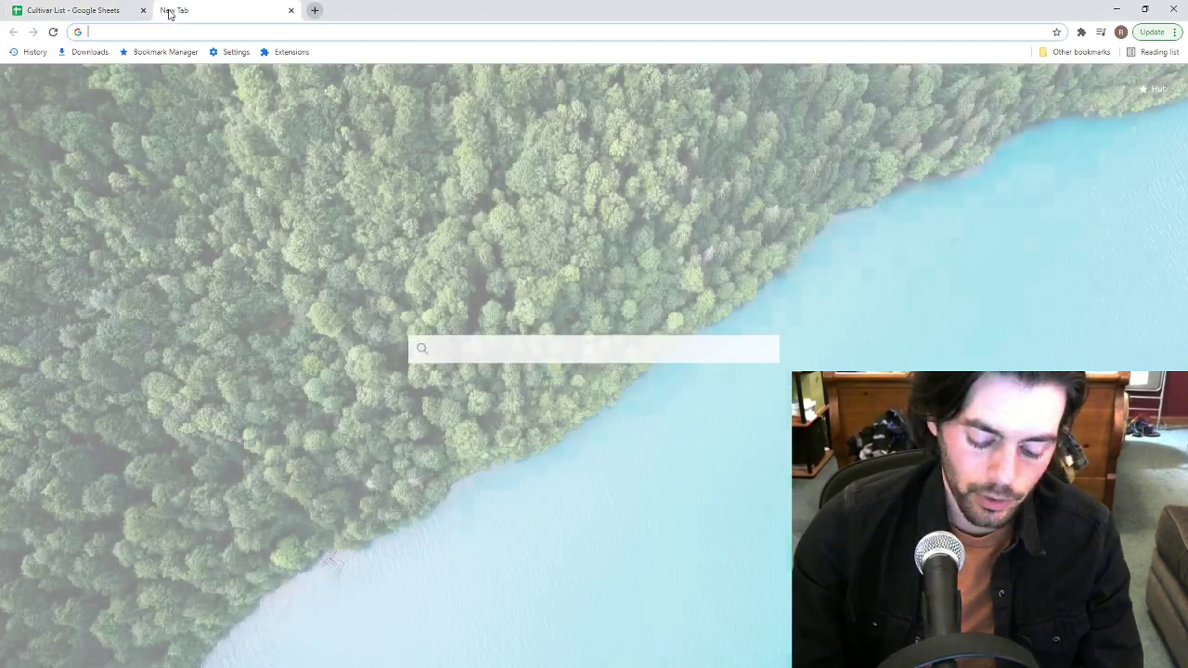
{"action": "type", "text": "apple "}
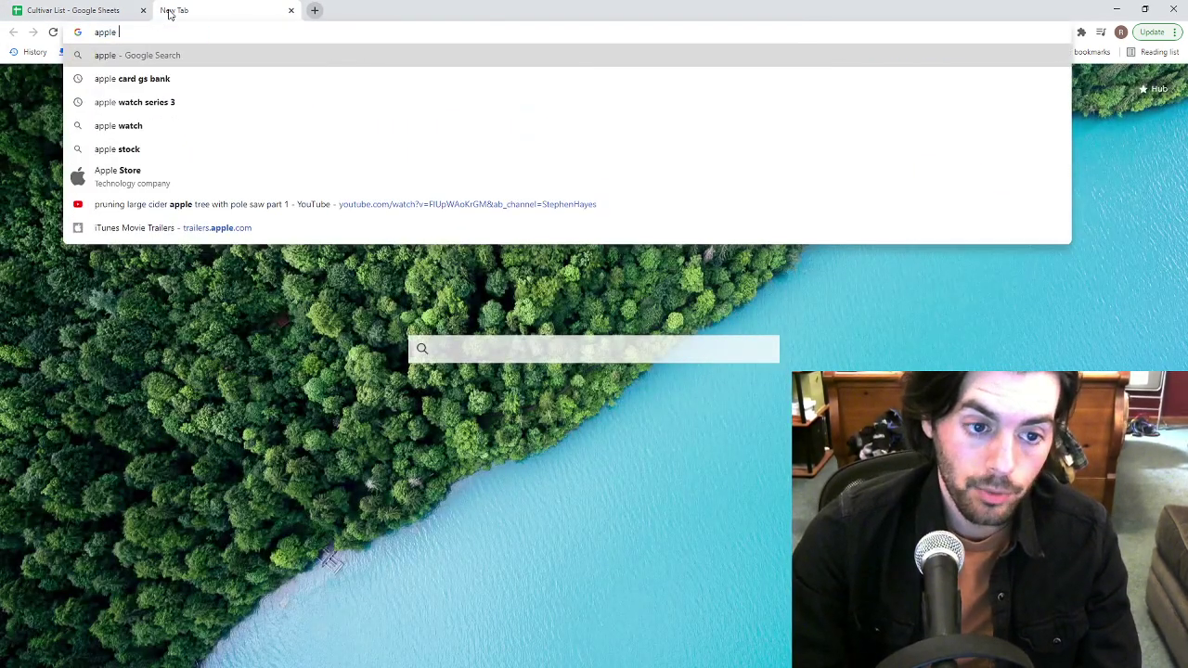
{"action": "type", "text": "tree"}
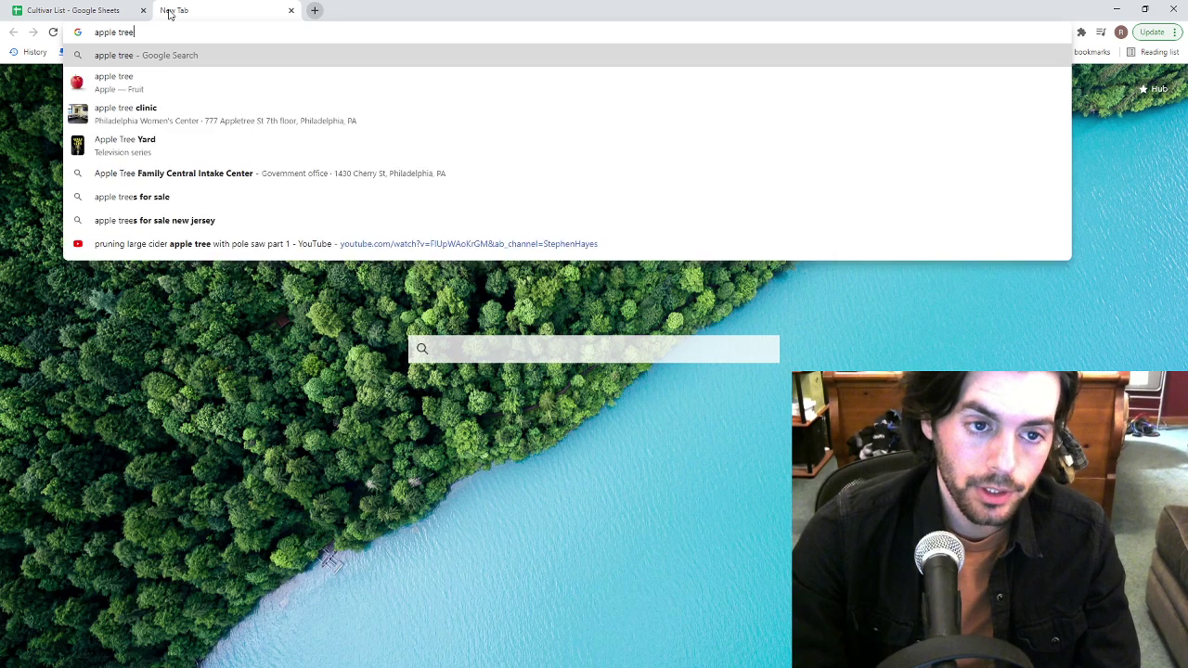
{"action": "type", "text": " bloom frost c"}
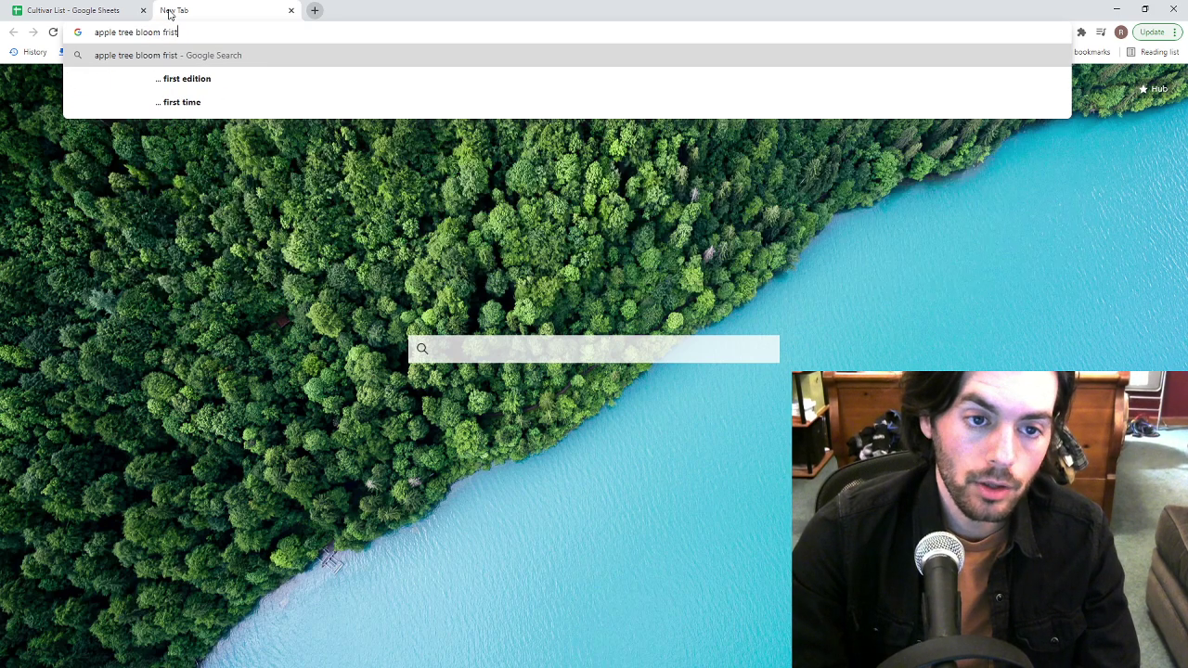
{"action": "type", "text": "hart"}
{"action": "key", "text": "Return"}
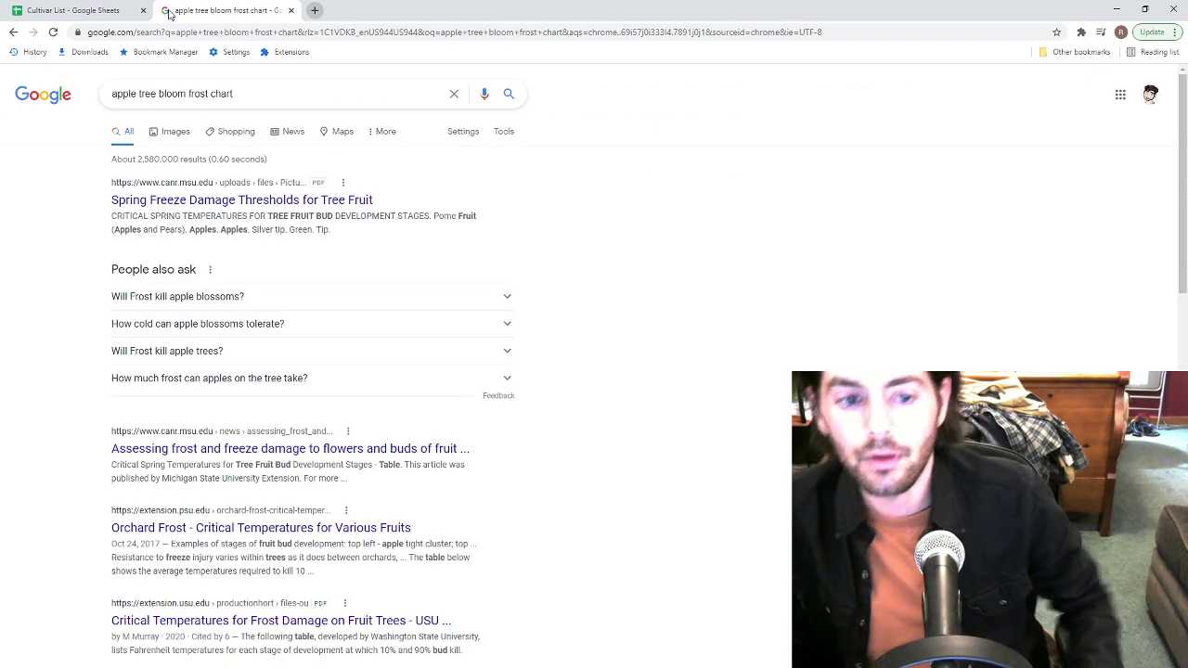
Open the Michigan State University PDF on spring freeze damage thresholds and examine the critical bud-stage temperatures for pome and stone fruit.
{"action": "left_click", "coordinate": [224, 201]}
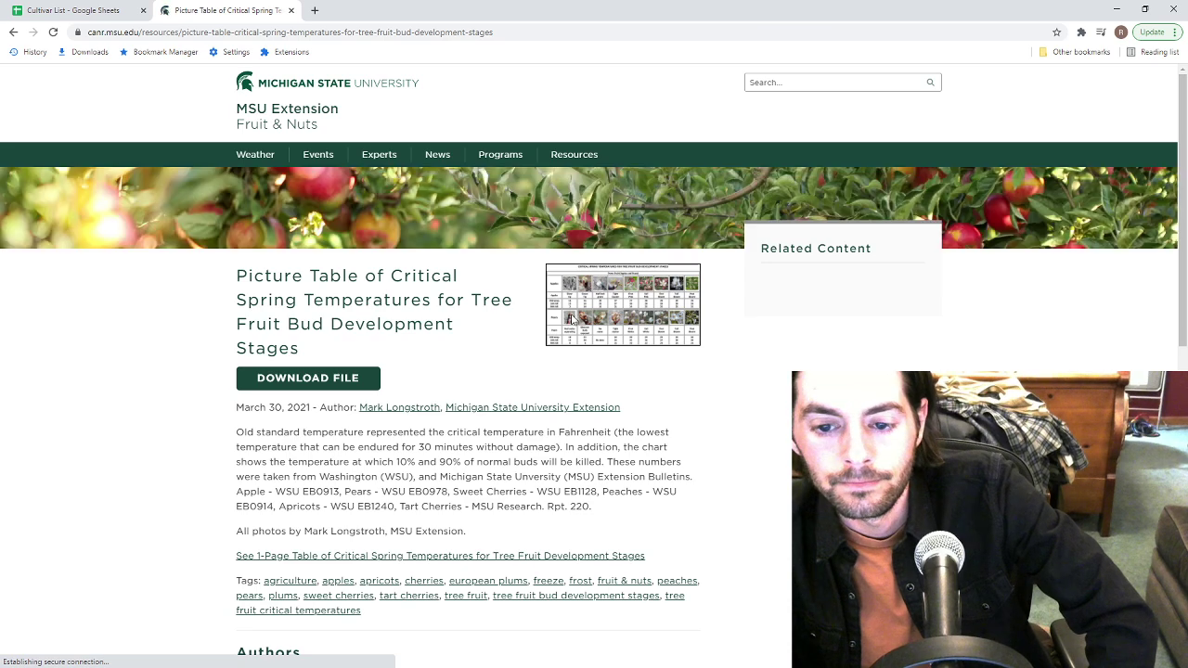
{"action": "left_click", "coordinate": [357, 379]}
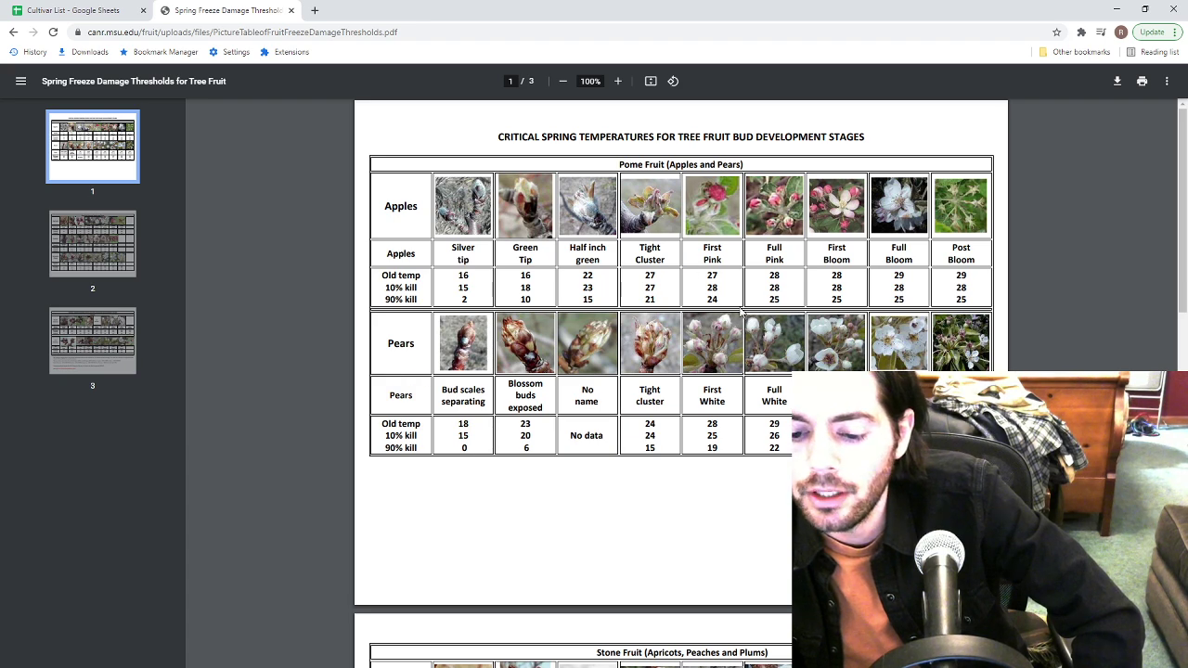
{"action": "scroll", "coordinate": [734, 316], "scroll_direction": "down", "scroll_amount": 4}
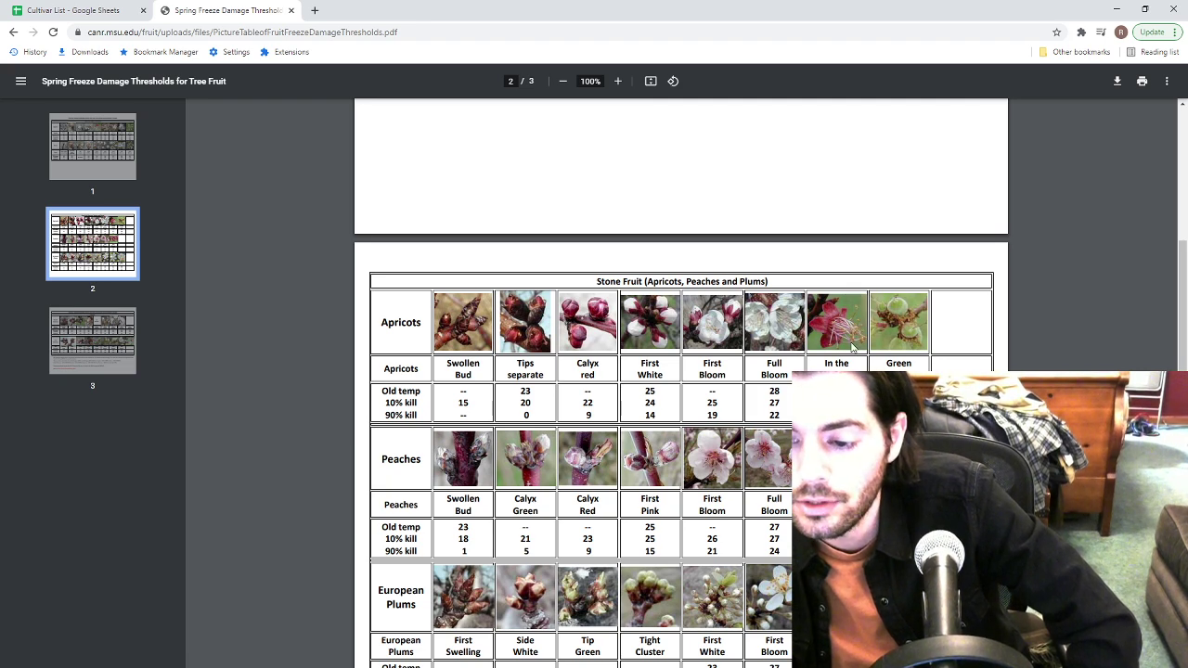
{"action": "scroll", "coordinate": [722, 498], "scroll_direction": "down", "scroll_amount": 2}
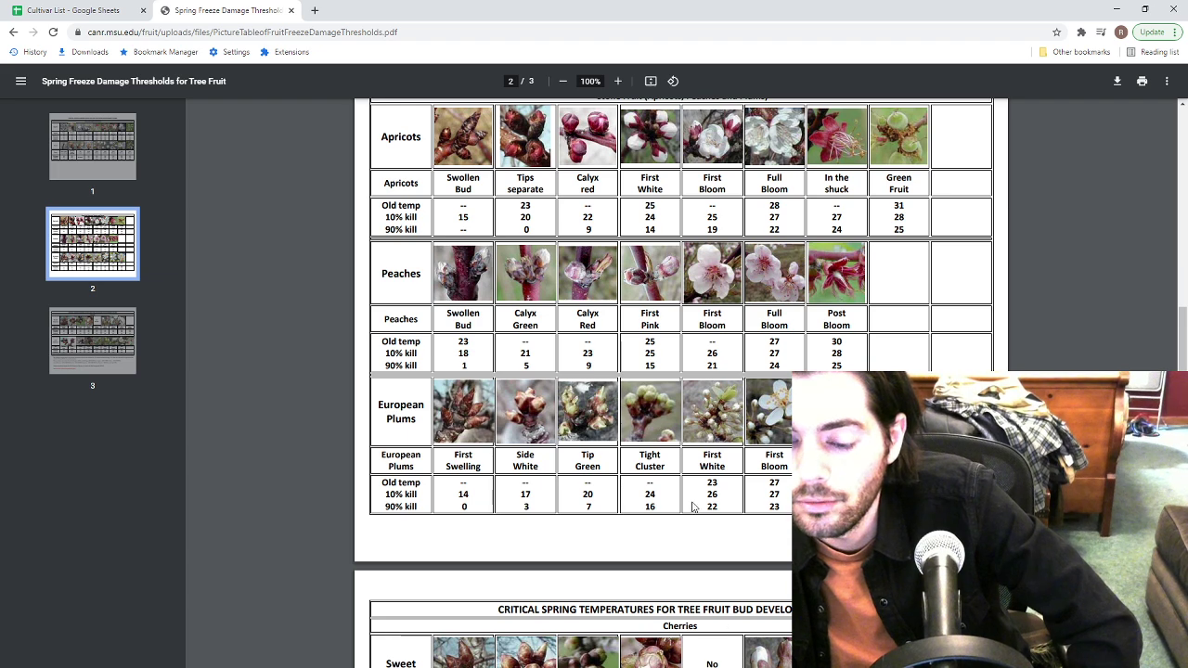
{"action": "scroll", "coordinate": [690, 506], "scroll_direction": "up", "scroll_amount": 1}
{"action": "scroll", "coordinate": [691, 506], "scroll_direction": "up", "scroll_amount": 2}
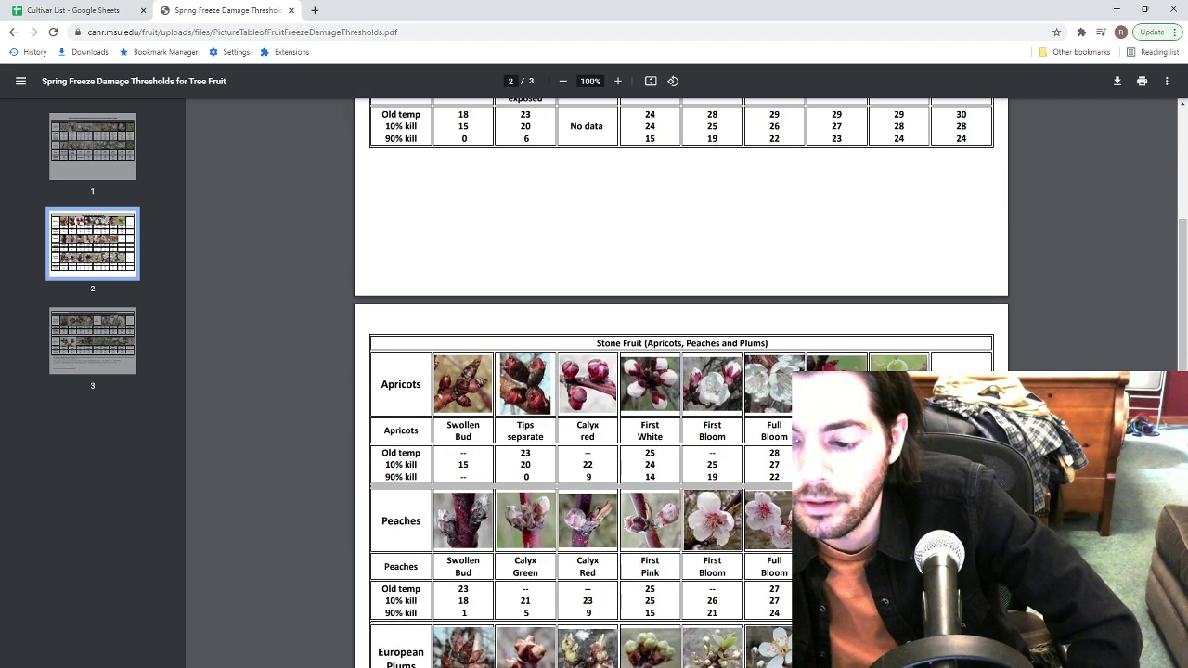
{"action": "scroll", "coordinate": [691, 506], "scroll_direction": "up", "scroll_amount": 3}
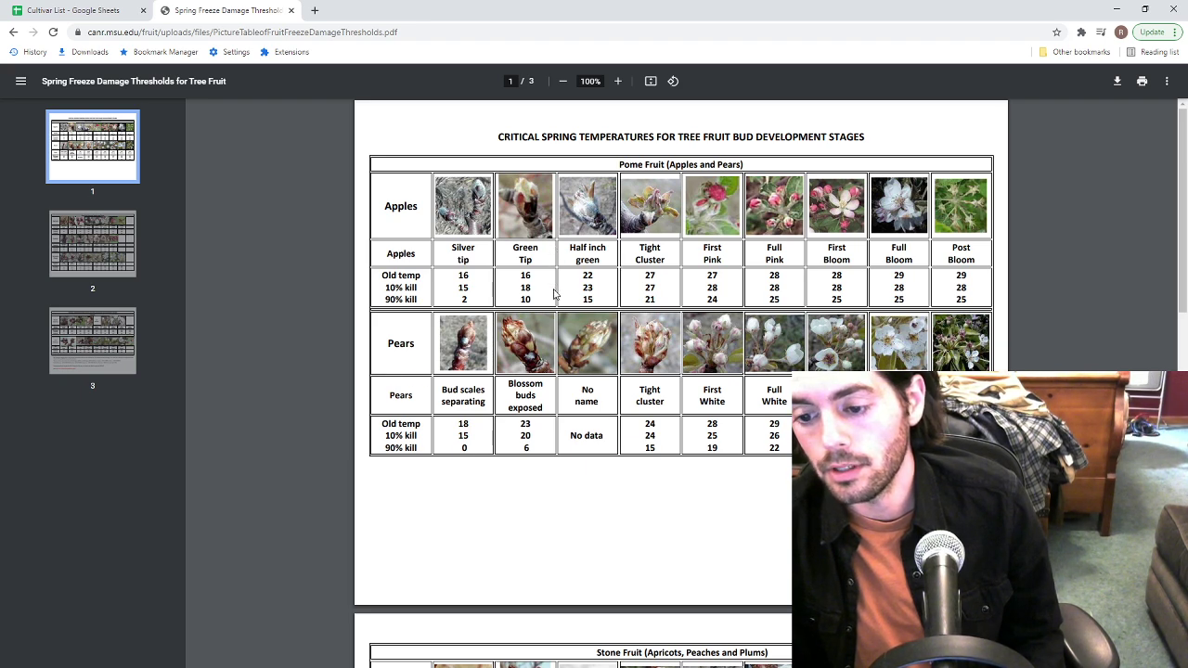
{"action": "scroll", "coordinate": [559, 425], "scroll_direction": "down", "scroll_amount": 3}
{"action": "scroll", "coordinate": [560, 425], "scroll_direction": "up", "scroll_amount": 3}
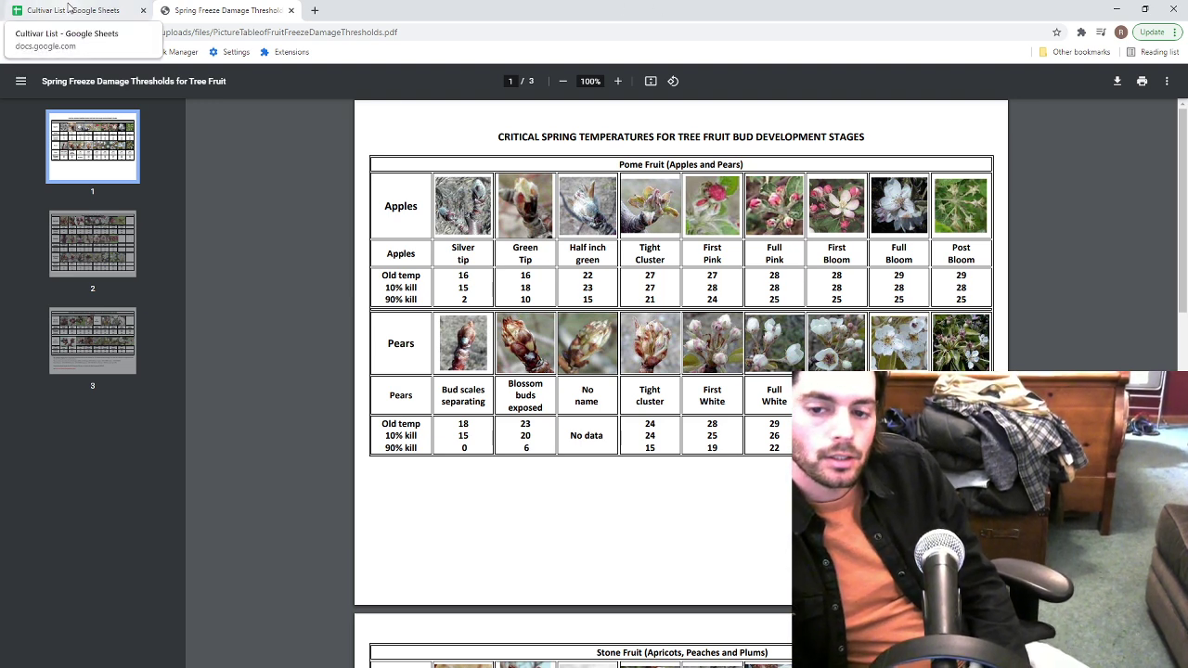
Close the freeze damage PDF and review the Snap Peas, Endive, Red Endive, Quarantina, Savoy, Rabe and Fennel plots in the 2021 garden plan.
{"action": "left_click", "coordinate": [291, 10]}
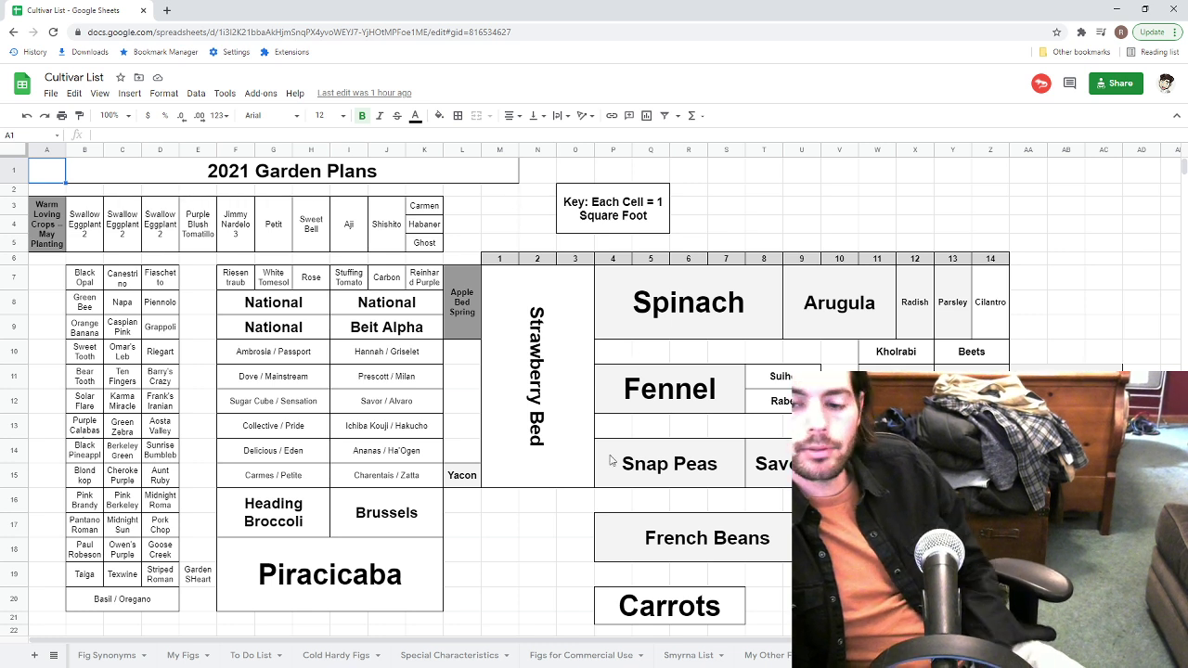
{"action": "left_click", "coordinate": [696, 457]}
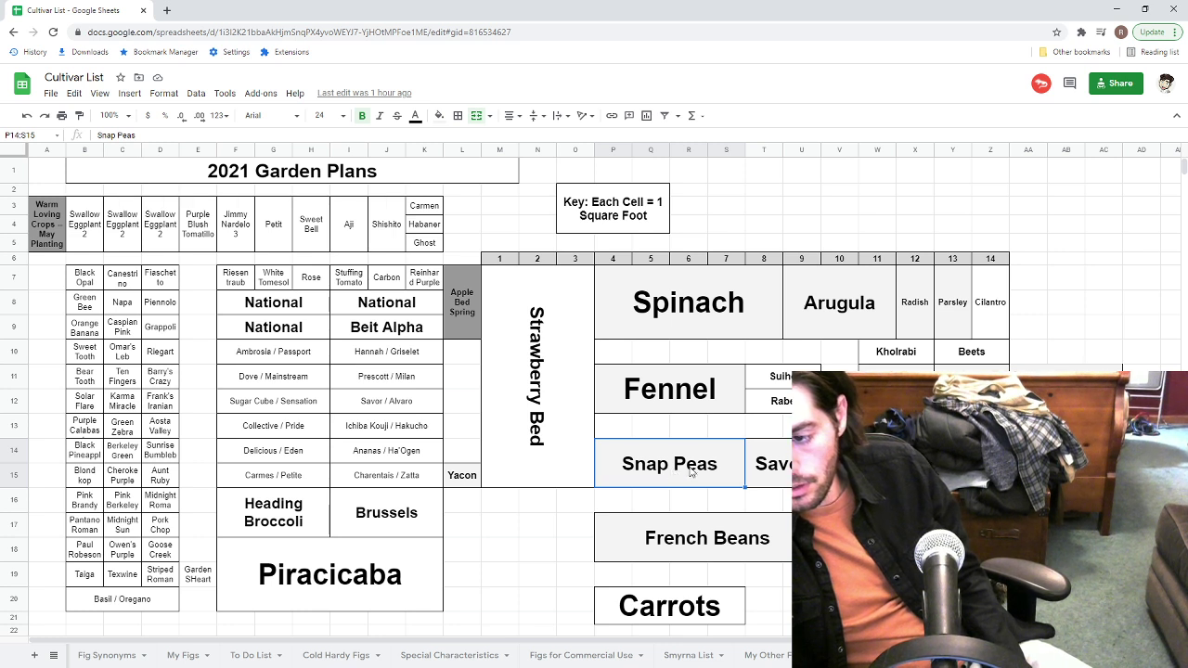
{"action": "left_click", "coordinate": [1029, 463]}
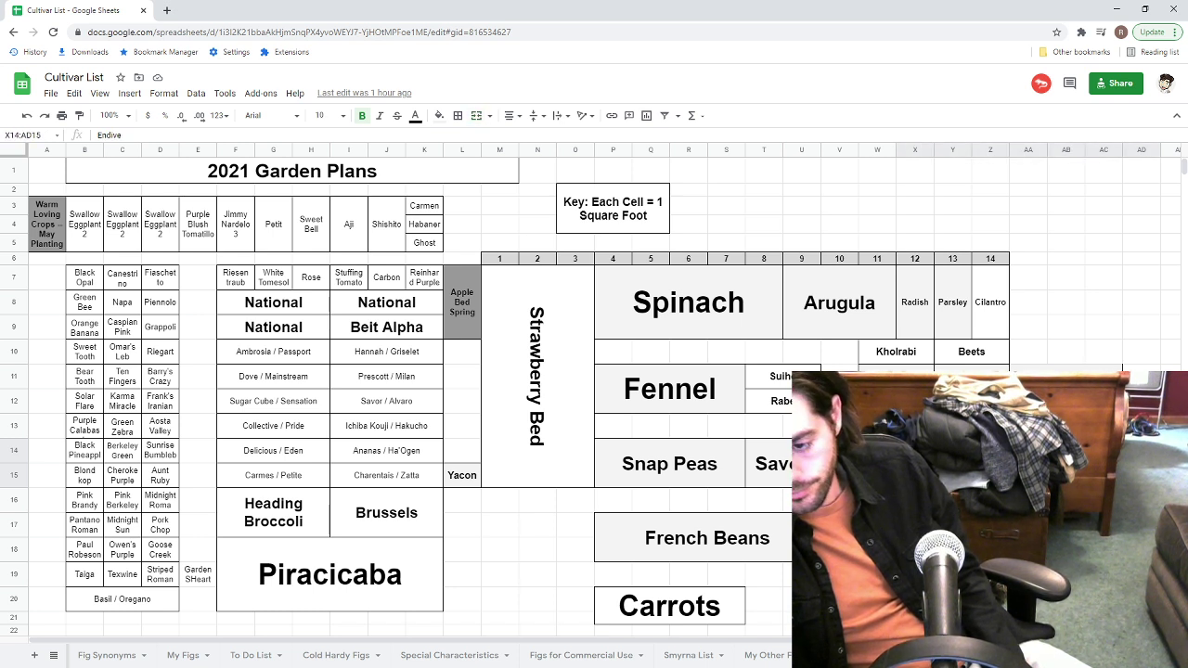
{"action": "left_click", "coordinate": [1141, 462]}
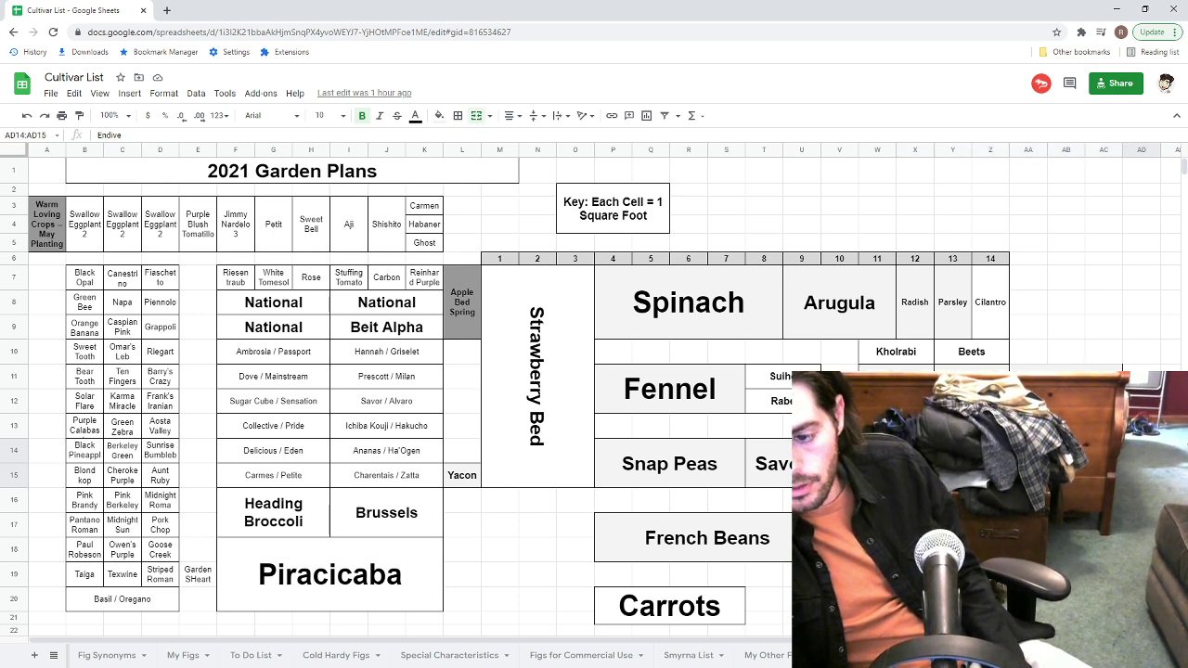
{"action": "left_click", "coordinate": [991, 462]}
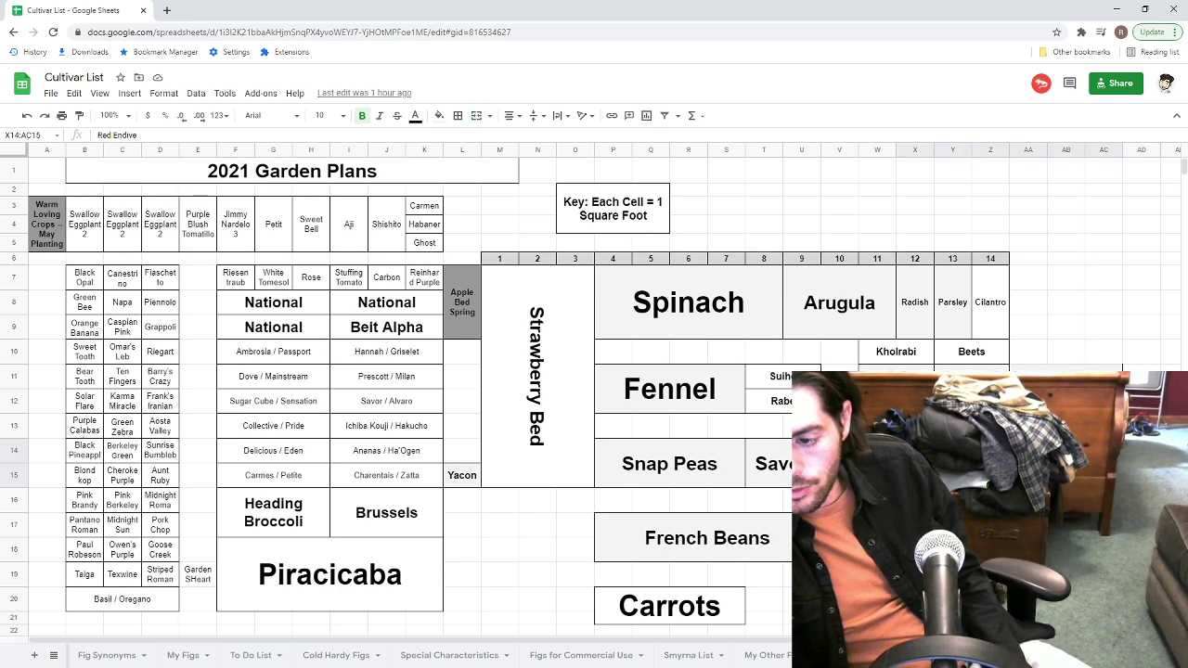
{"action": "left_click", "coordinate": [859, 463]}
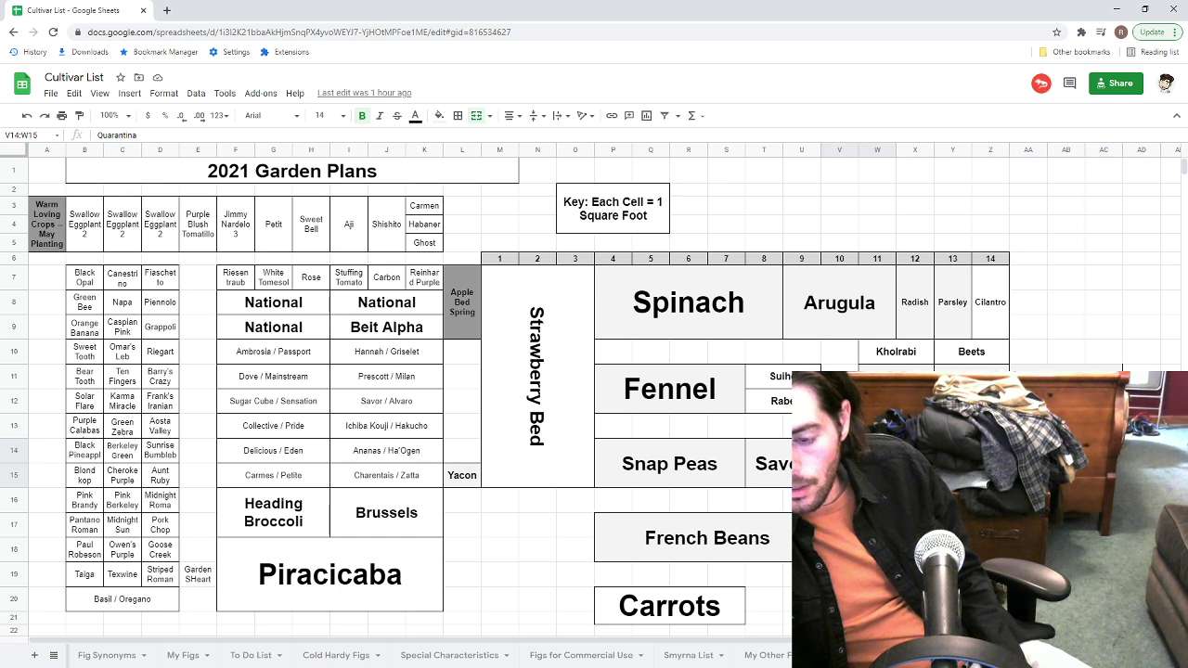
{"action": "left_click", "coordinate": [789, 475]}
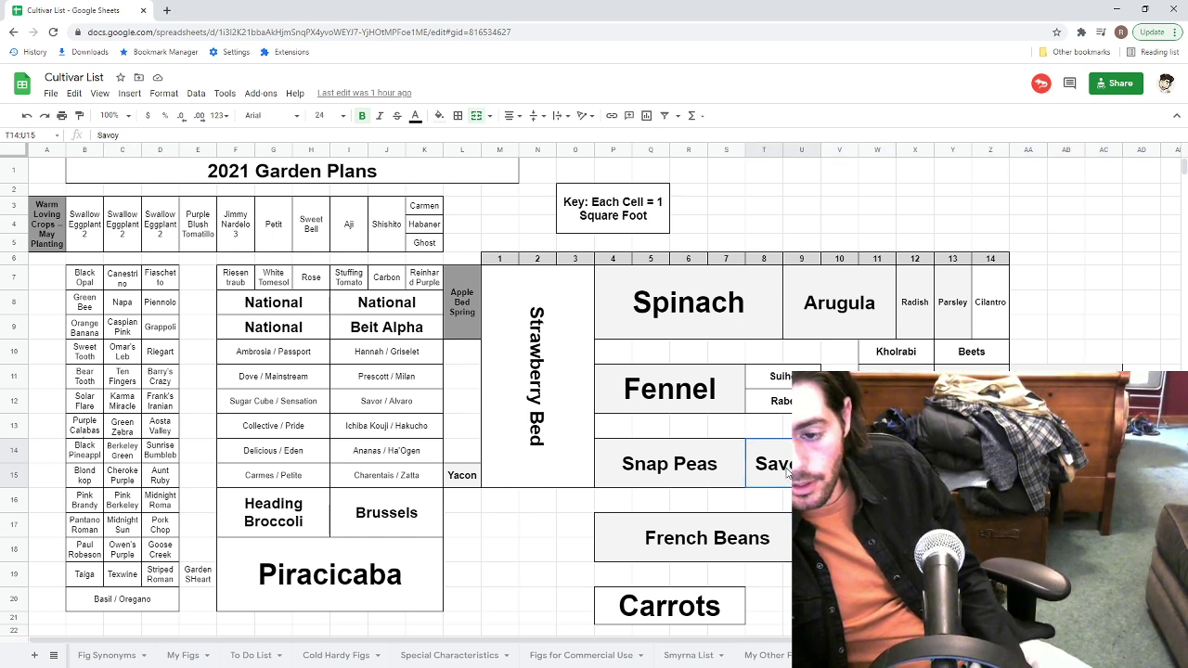
{"action": "left_click", "coordinate": [784, 402]}
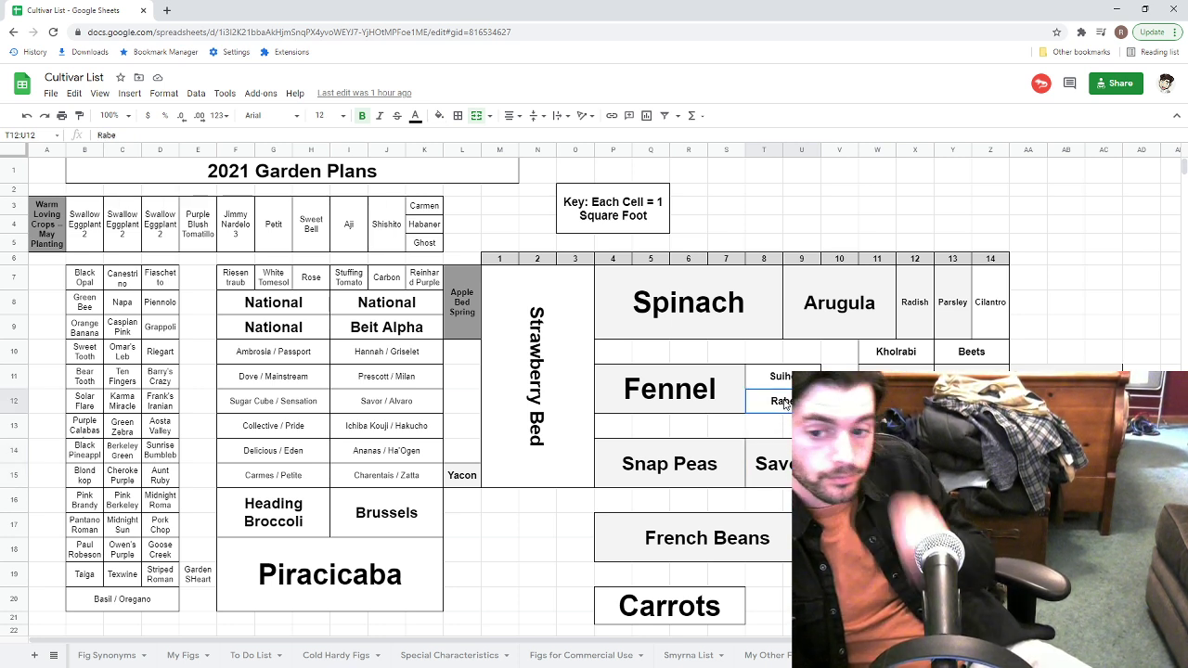
{"action": "left_click", "coordinate": [724, 400]}
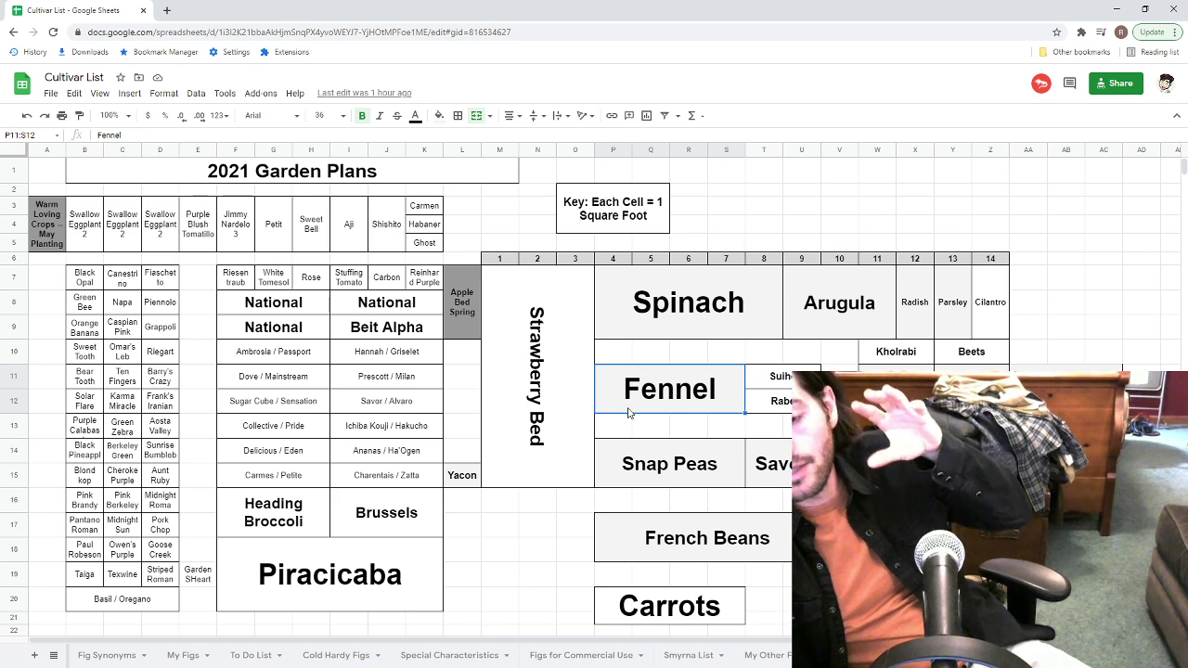
Highlight the Heading Broccoli, Brussels and Piracicaba block, comparing it with the Fennel and Broccoletti plots.
{"action": "left_click_drag", "start_coordinate": [287, 516], "coordinate": [377, 588]}
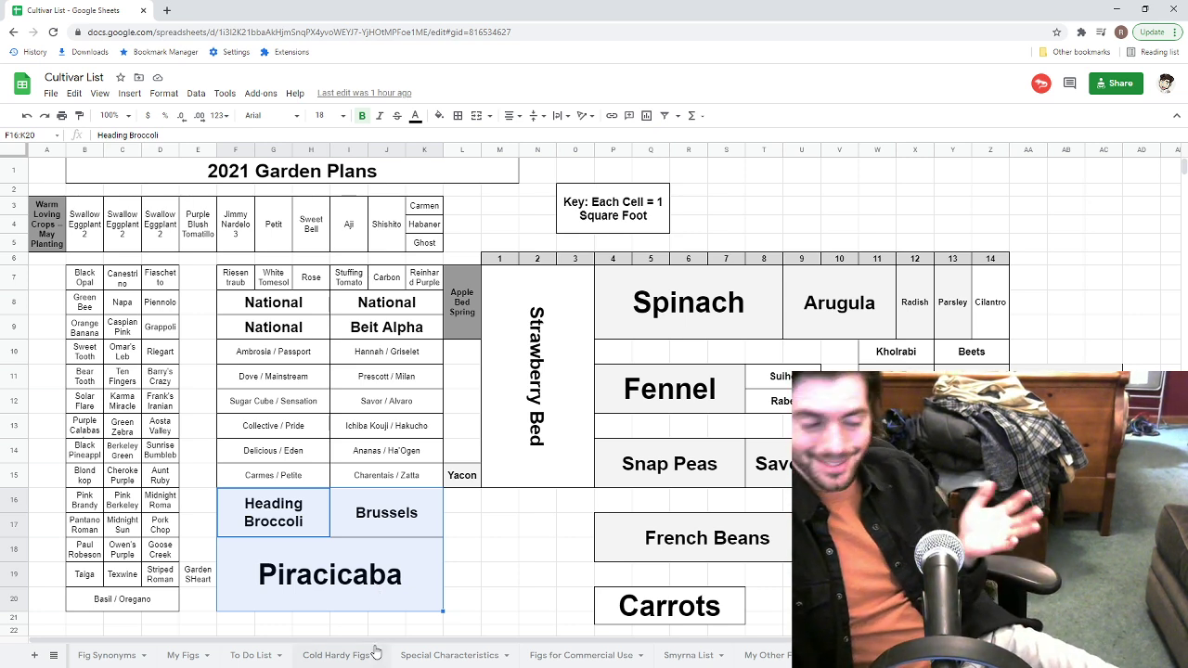
{"action": "left_click", "coordinate": [499, 524]}
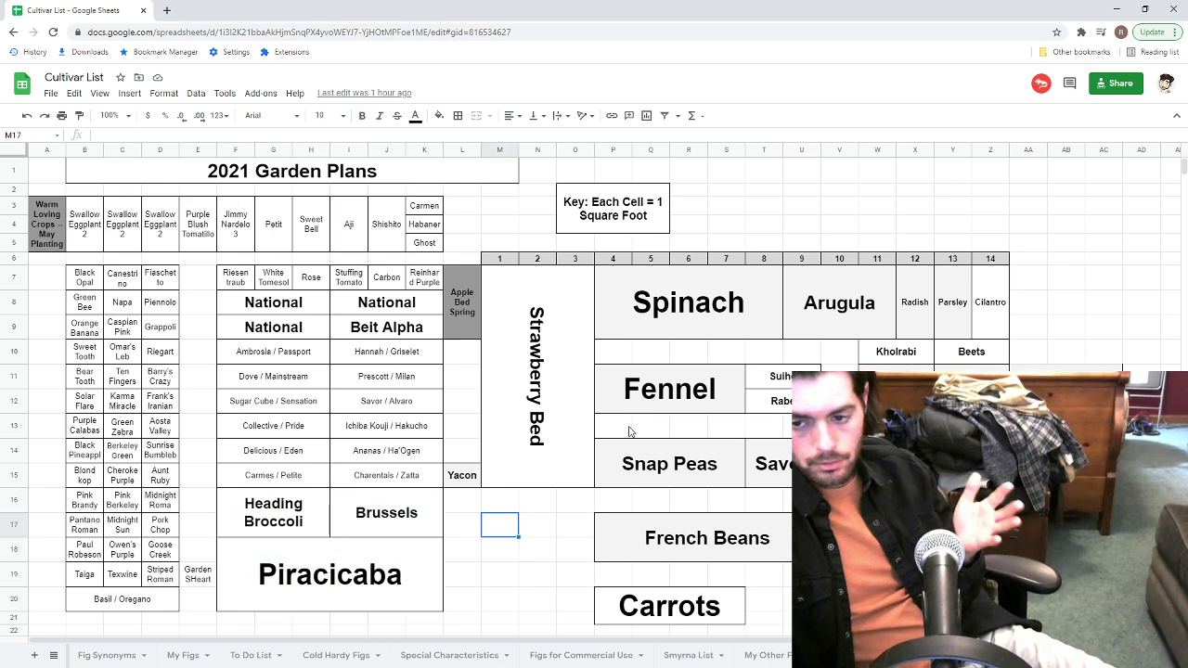
{"action": "left_click", "coordinate": [649, 394]}
{"action": "left_click_drag", "start_coordinate": [274, 512], "coordinate": [399, 583]}
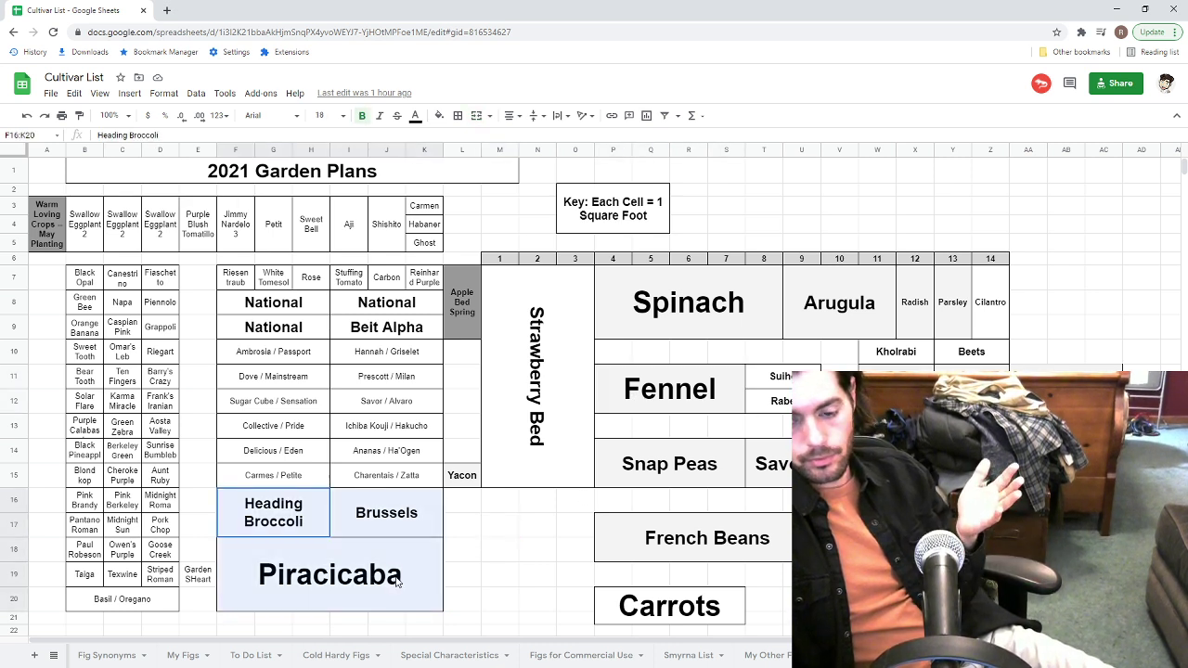
{"action": "left_click", "coordinate": [933, 385]}
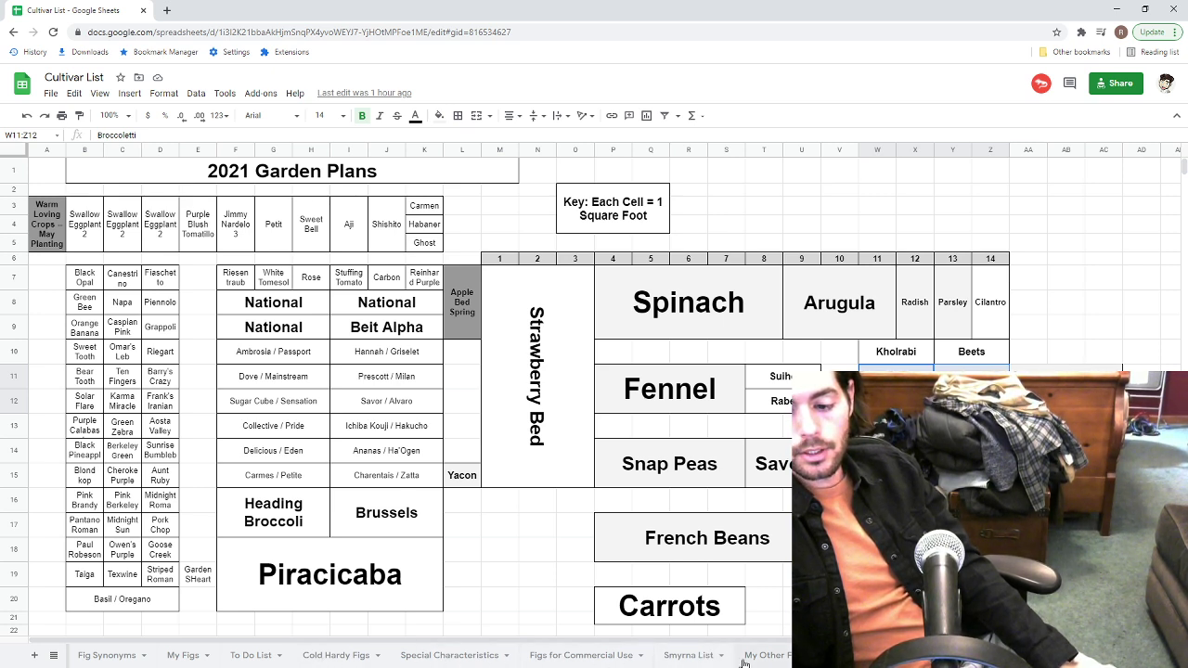
Show the Community Garden sheet and review its Rossa Di Milano Onions and German Butterball Potatoes rows.
{"action": "scroll", "coordinate": [743, 655], "scroll_direction": "right", "scroll_amount": 3}
{"action": "left_click", "coordinate": [642, 656]}
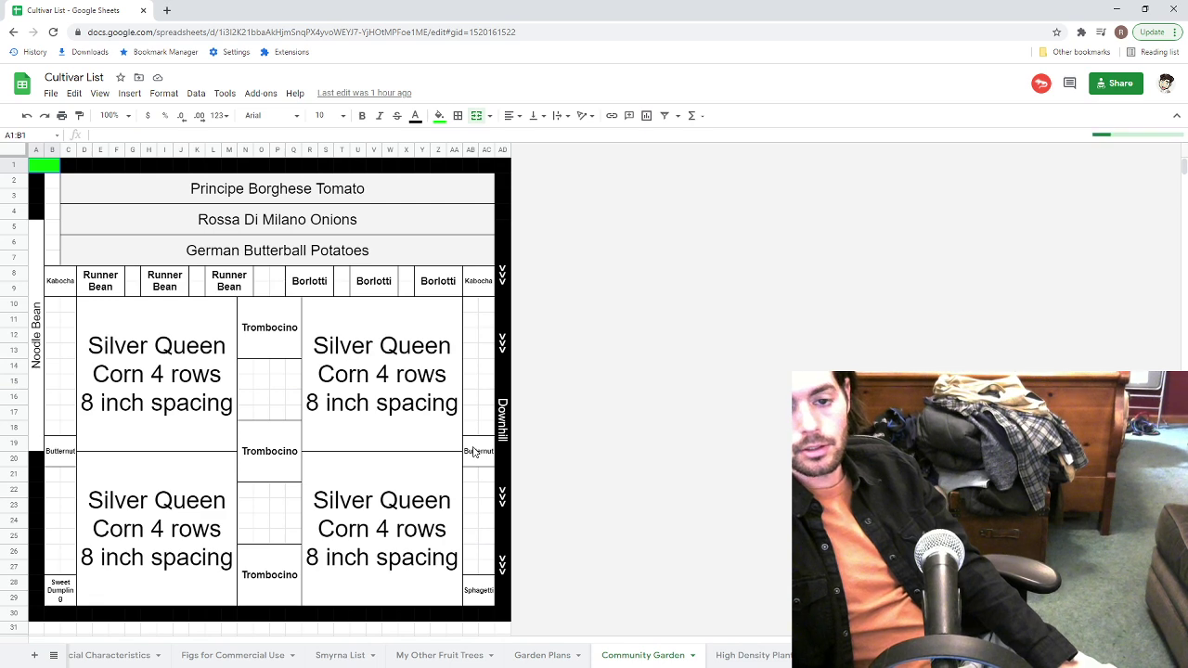
{"action": "left_click", "coordinate": [316, 221]}
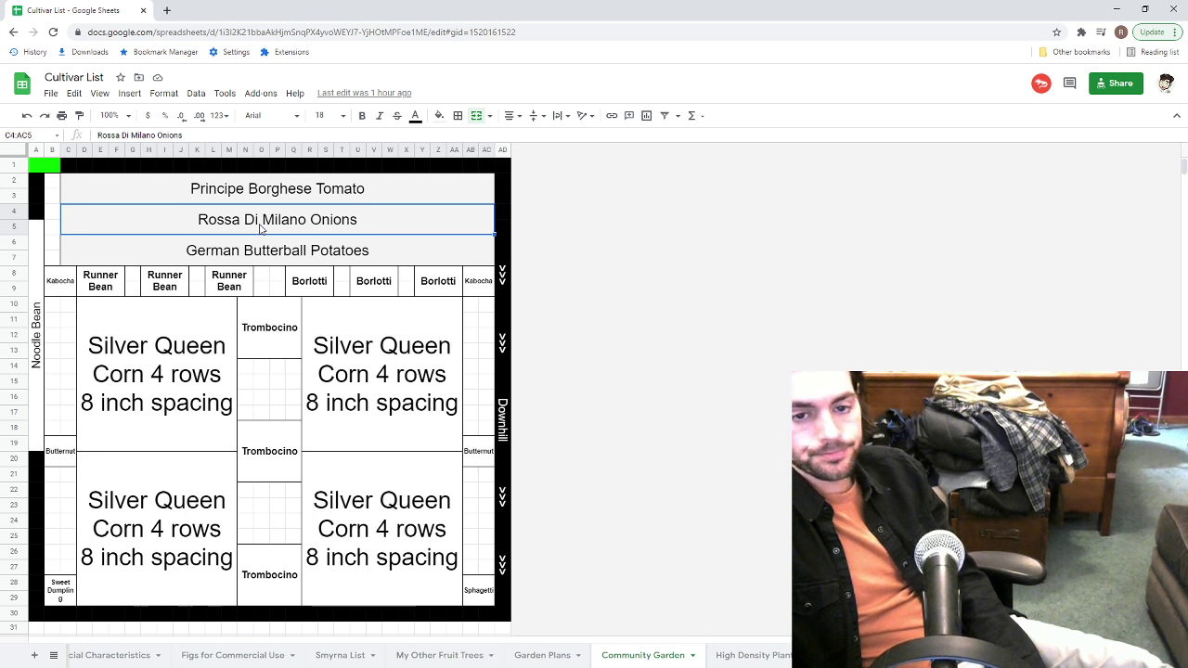
{"action": "left_click", "coordinate": [264, 254]}
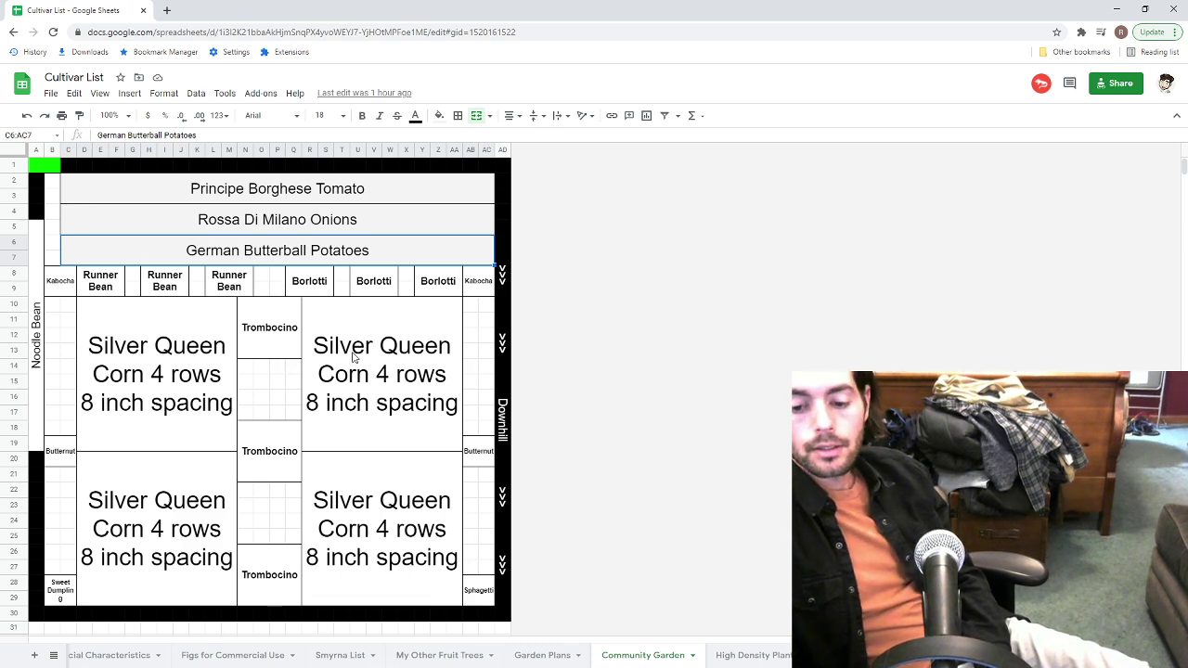
Return to the Garden Plans sheet and review the Piracicaba, Broccoletti, Brussels and Heading Broccoli plots.
{"action": "left_click", "coordinate": [552, 657]}
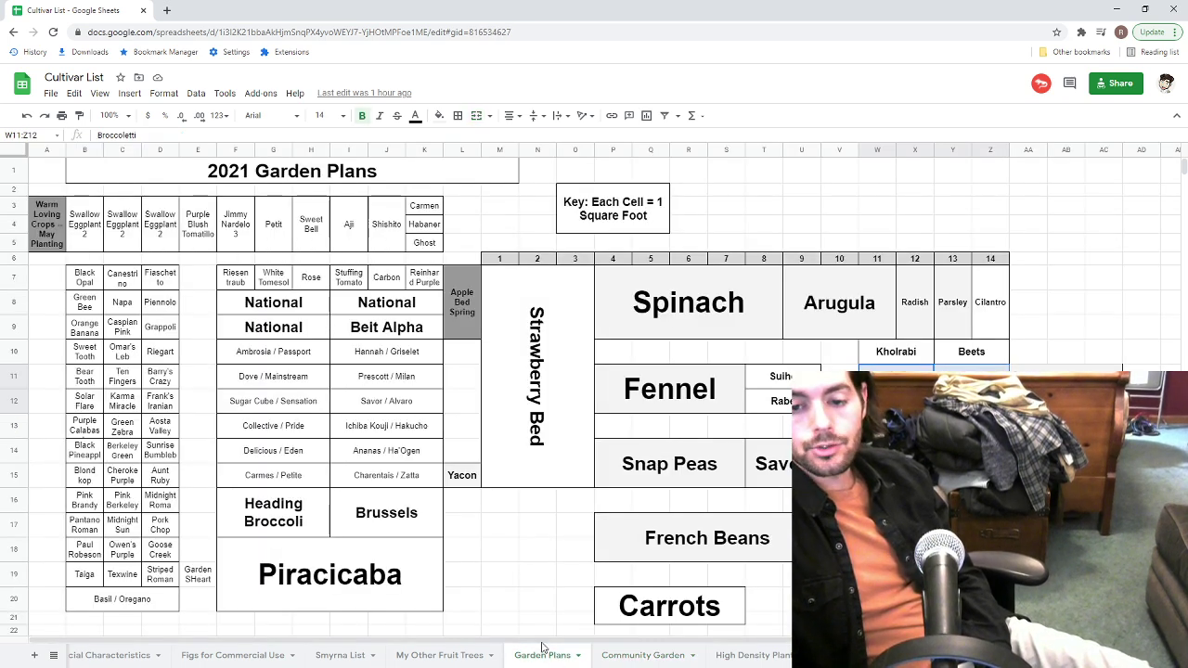
{"action": "left_click", "coordinate": [524, 556]}
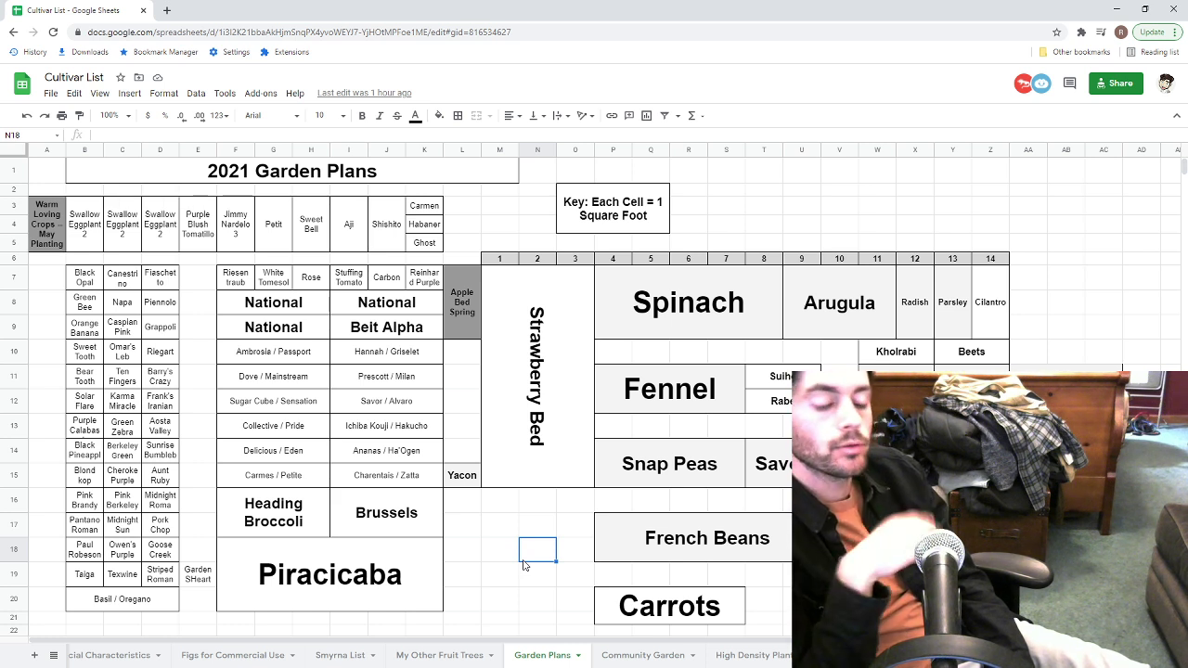
{"action": "left_click", "coordinate": [357, 583]}
{"action": "left_click", "coordinate": [928, 388]}
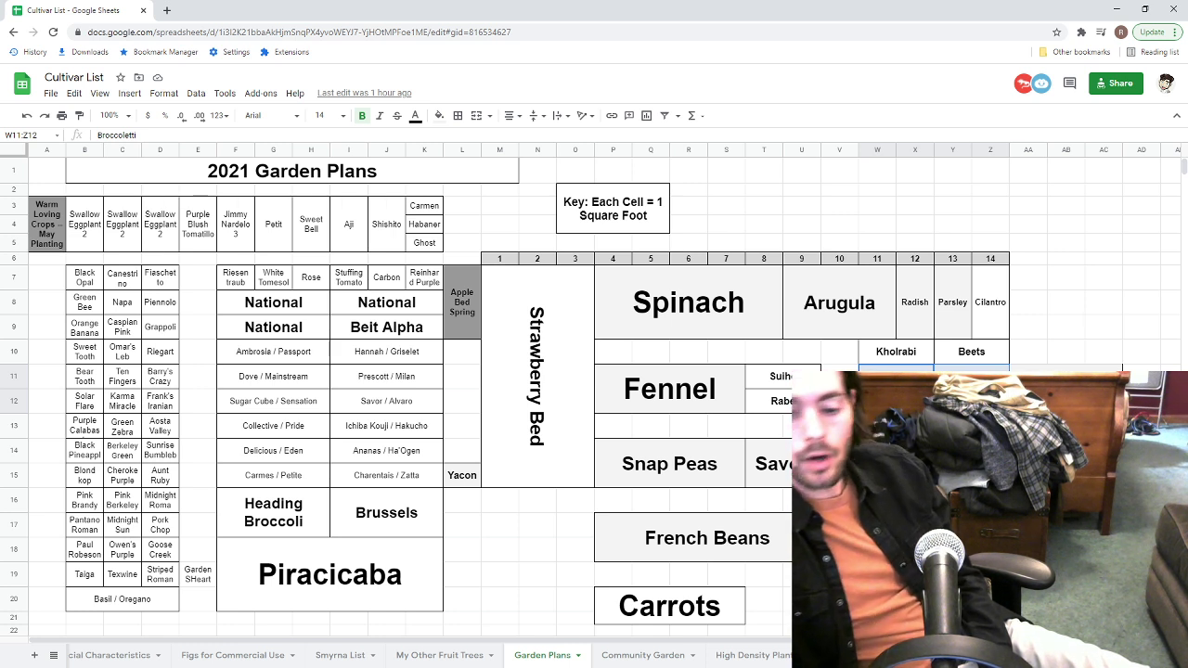
{"action": "left_click", "coordinate": [379, 510]}
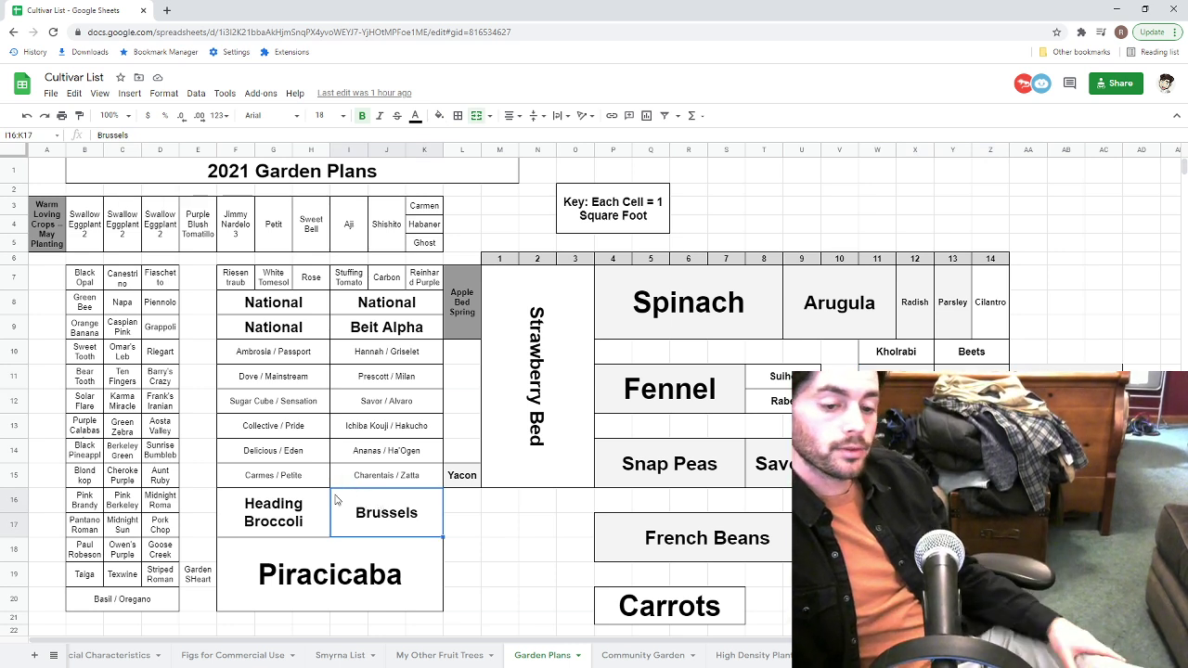
{"action": "left_click", "coordinate": [284, 514]}
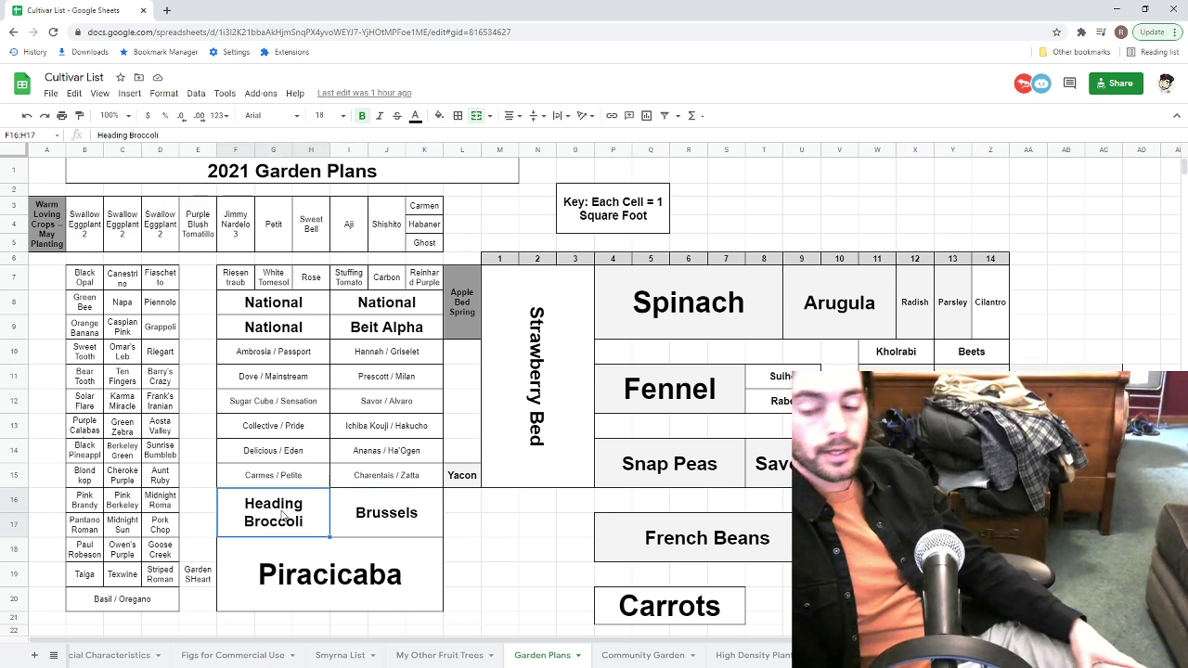
{"action": "left_click", "coordinate": [472, 531]}
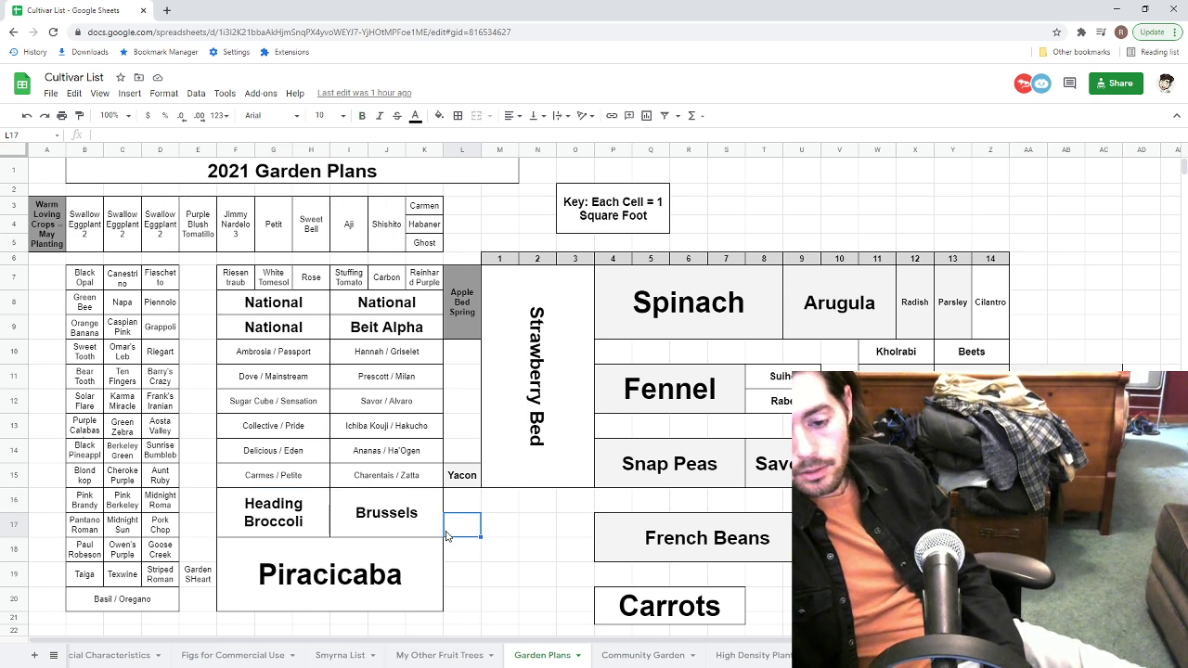
{"action": "left_click", "coordinate": [406, 561]}
{"action": "left_click", "coordinate": [933, 388]}
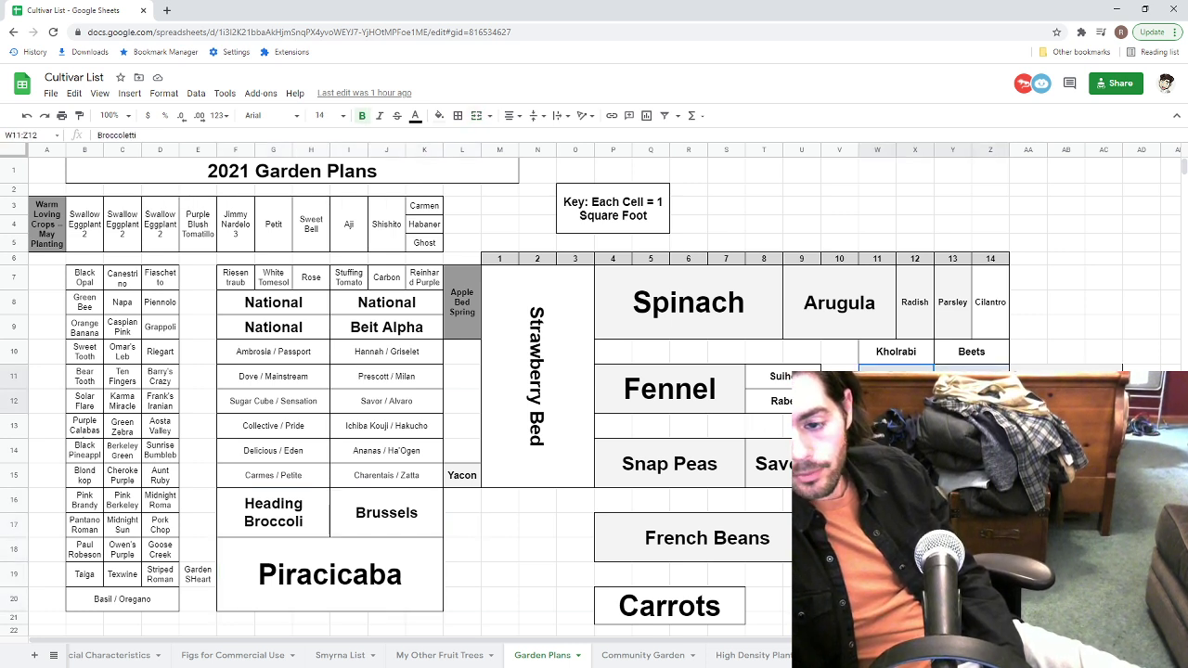
Review the Fennel and Snap Peas plots and the Spinach, Arugula, Radish, Parsley and Cilantro row in the 2021 garden plan.
{"action": "left_click", "coordinate": [716, 397]}
{"action": "left_click", "coordinate": [720, 466]}
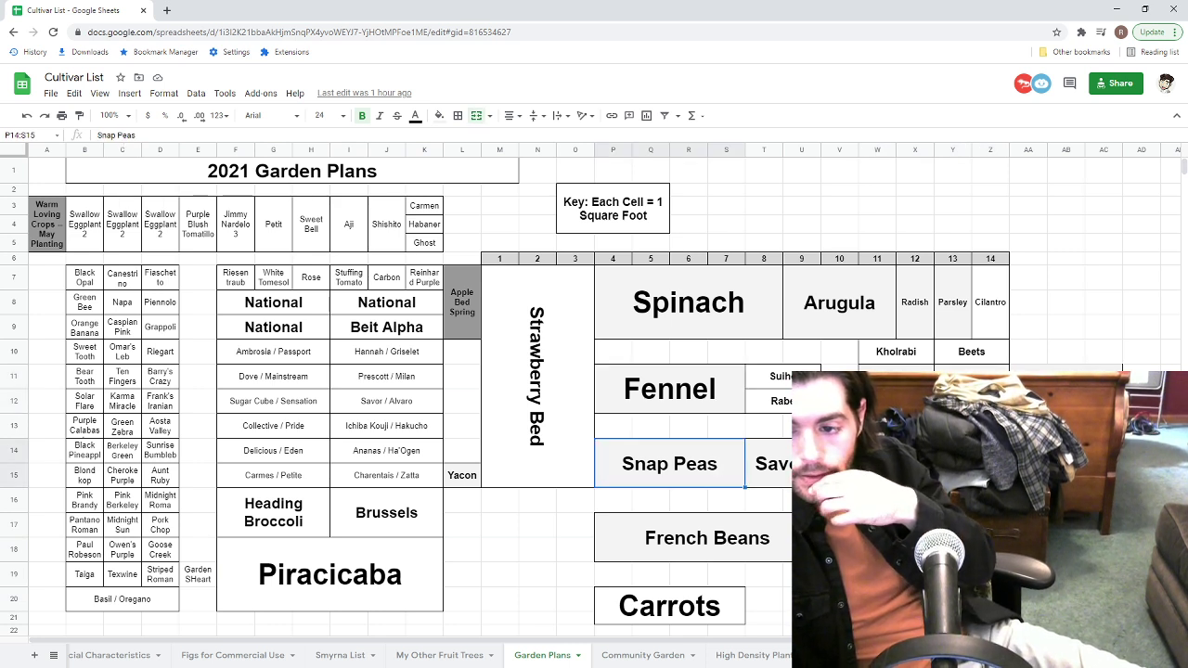
{"action": "left_click_drag", "start_coordinate": [997, 332], "coordinate": [701, 331]}
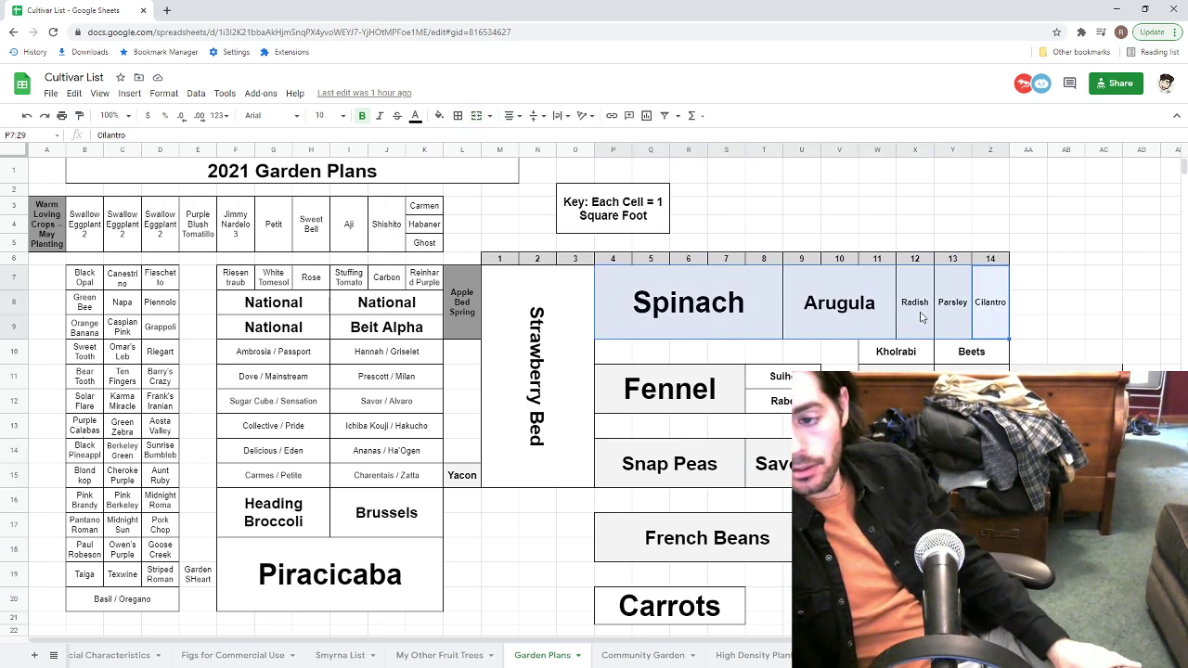
{"action": "left_click", "coordinate": [988, 321]}
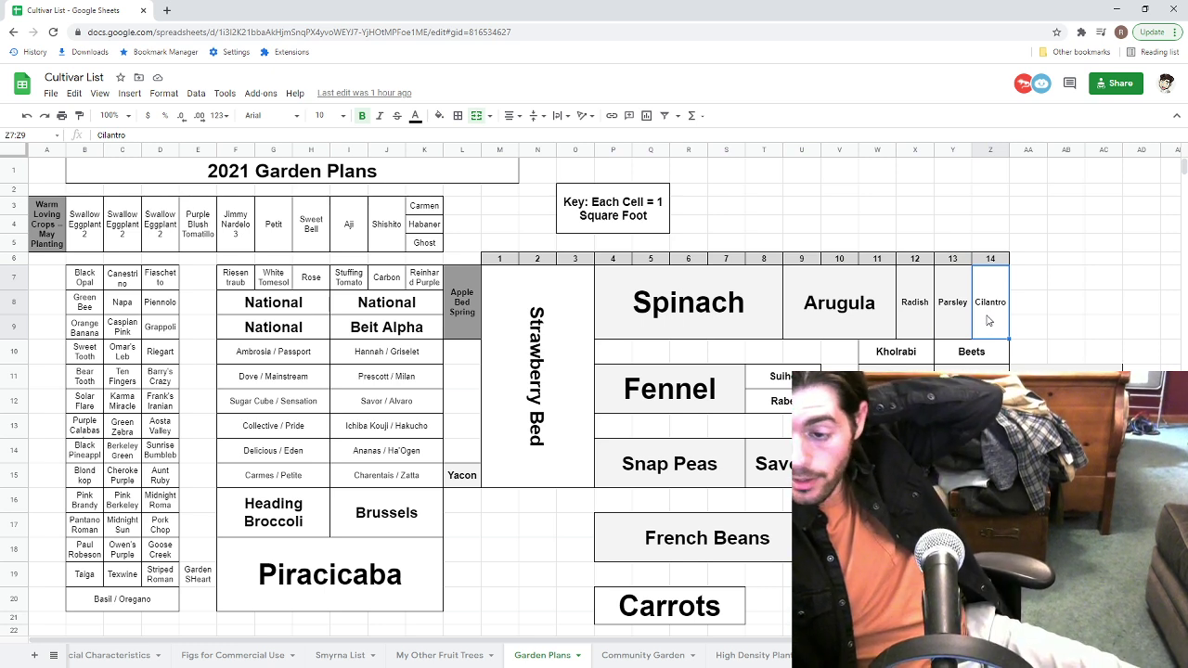
{"action": "left_click", "coordinate": [908, 325]}
{"action": "left_click", "coordinate": [871, 322]}
{"action": "left_click", "coordinate": [701, 323]}
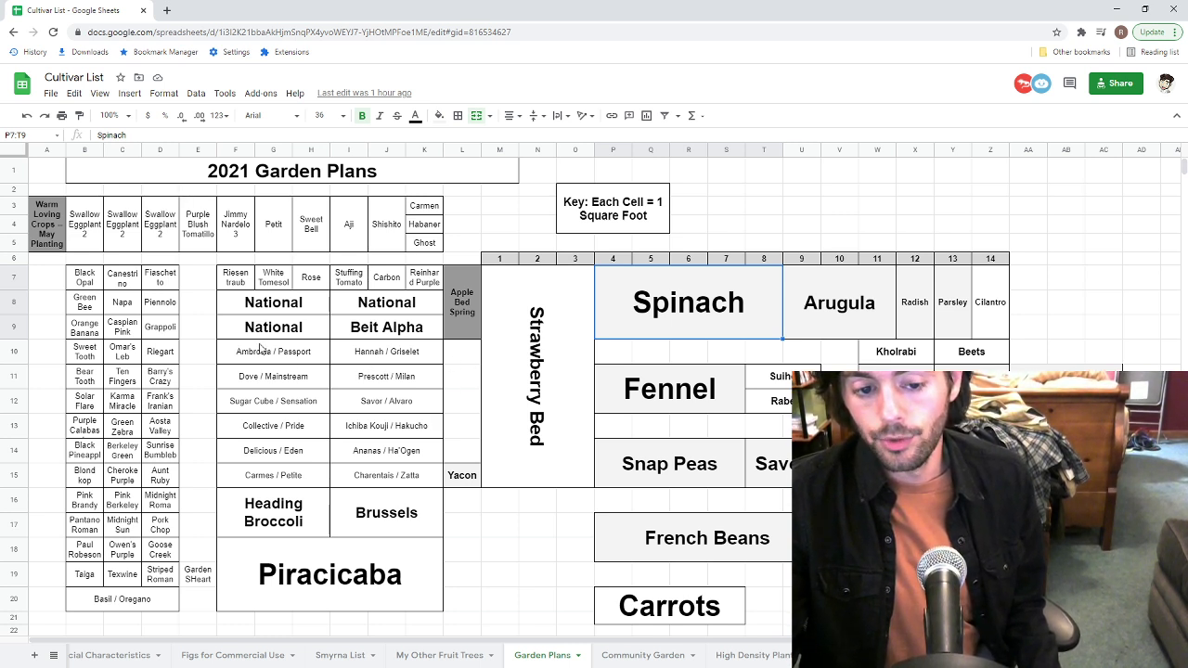
Highlight the block of varieties from Black Opal to Striped Roman and review the adjoining Garden SHeart cell.
{"action": "left_click_drag", "start_coordinate": [85, 278], "coordinate": [152, 577]}
{"action": "left_click", "coordinate": [195, 509]}
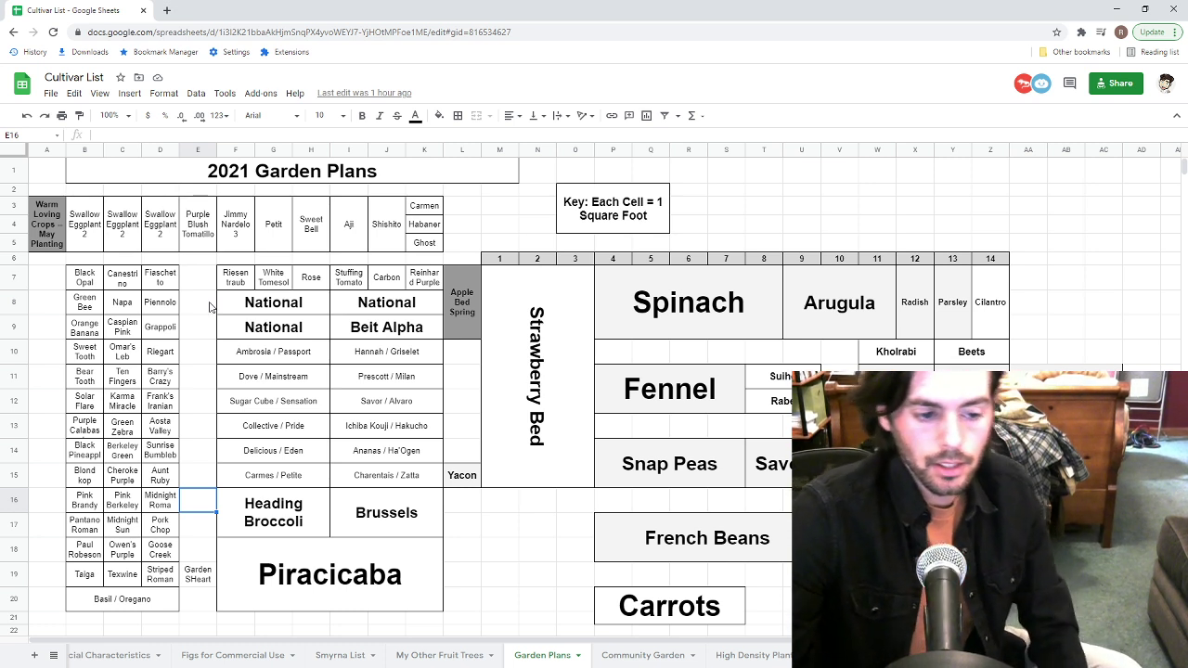
{"action": "left_click_drag", "start_coordinate": [83, 276], "coordinate": [152, 578]}
{"action": "left_click", "coordinate": [183, 549]}
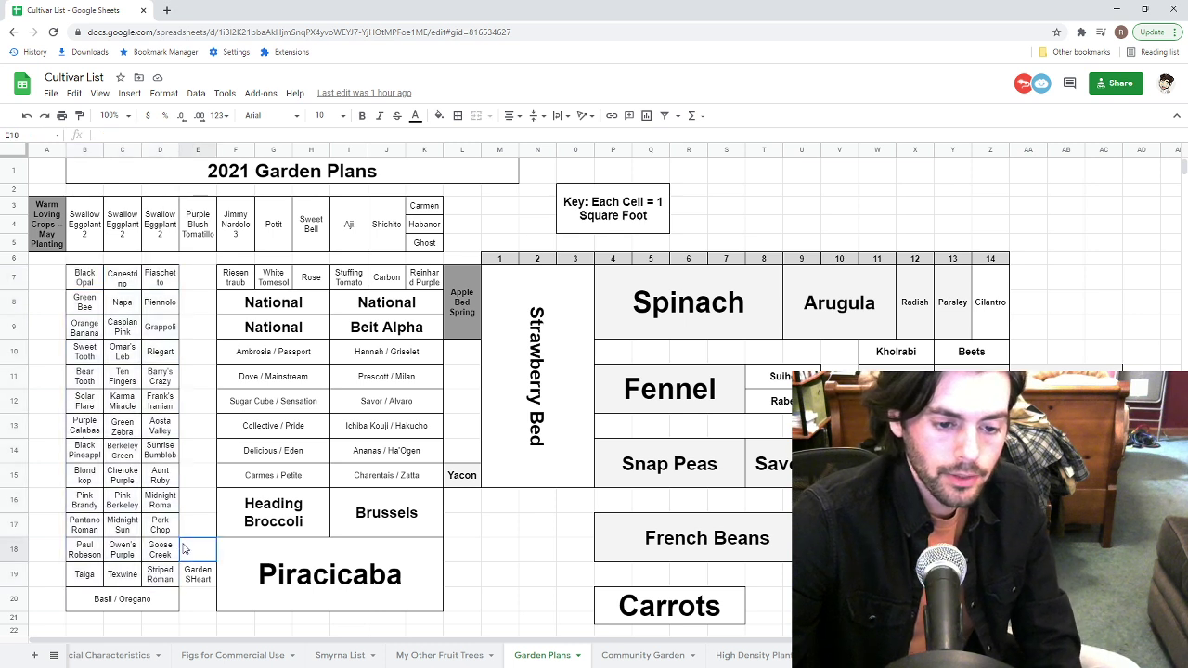
{"action": "left_click", "coordinate": [197, 570]}
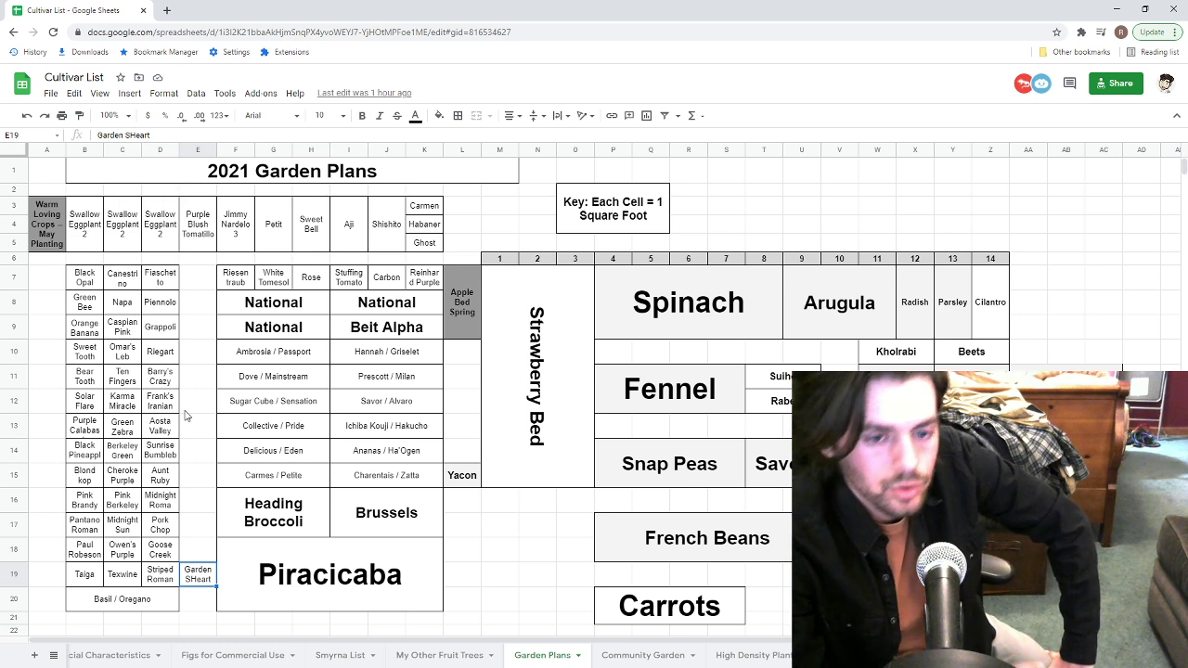
{"action": "left_click_drag", "start_coordinate": [81, 279], "coordinate": [157, 556]}
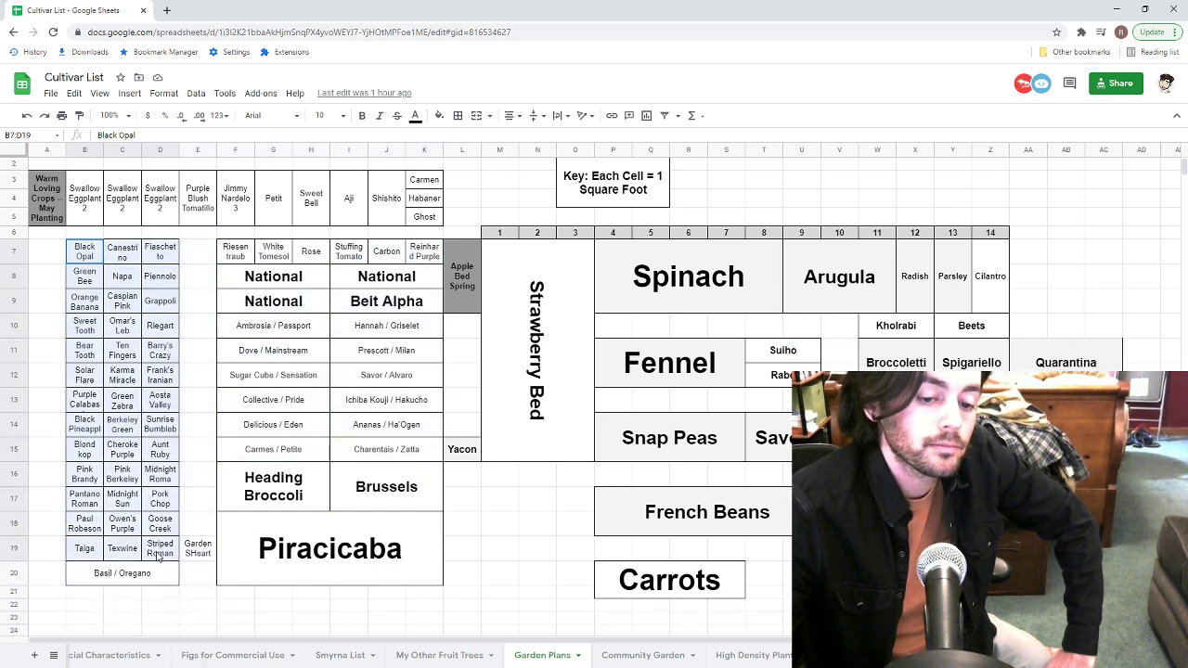
{"action": "left_click", "coordinate": [192, 436]}
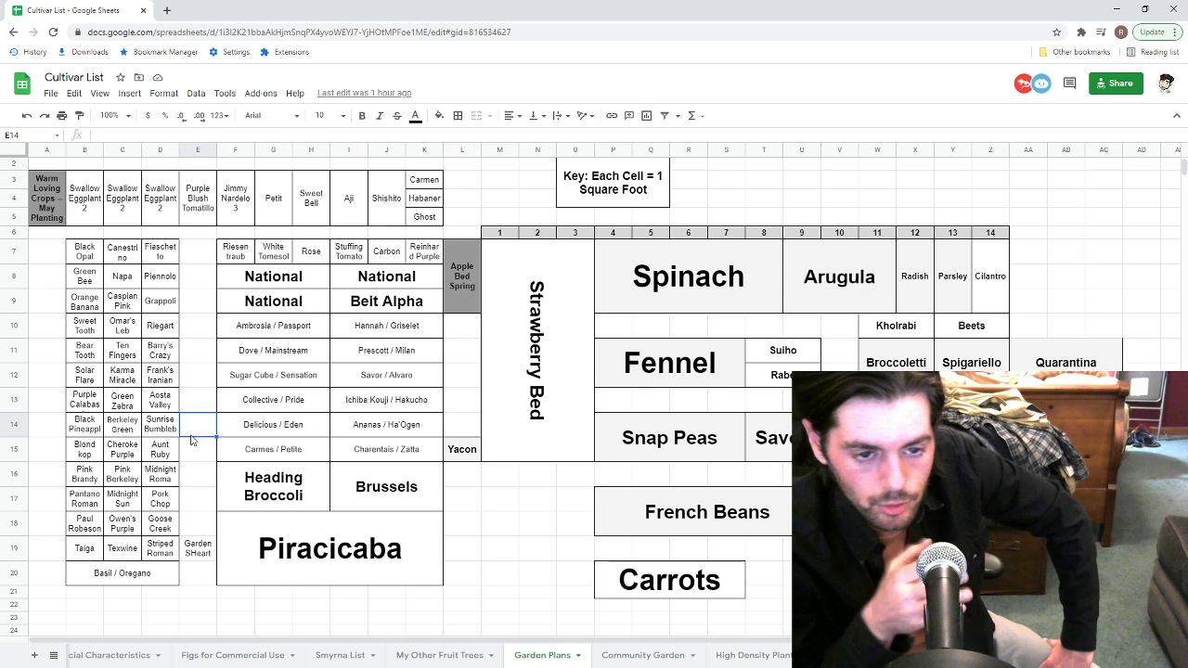
Highlight the Warm Loving Crops May planting row from Swallow Eggplant 2 across to Carmen, Habaner and Ghost.
{"action": "left_click_drag", "start_coordinate": [77, 222], "coordinate": [421, 222]}
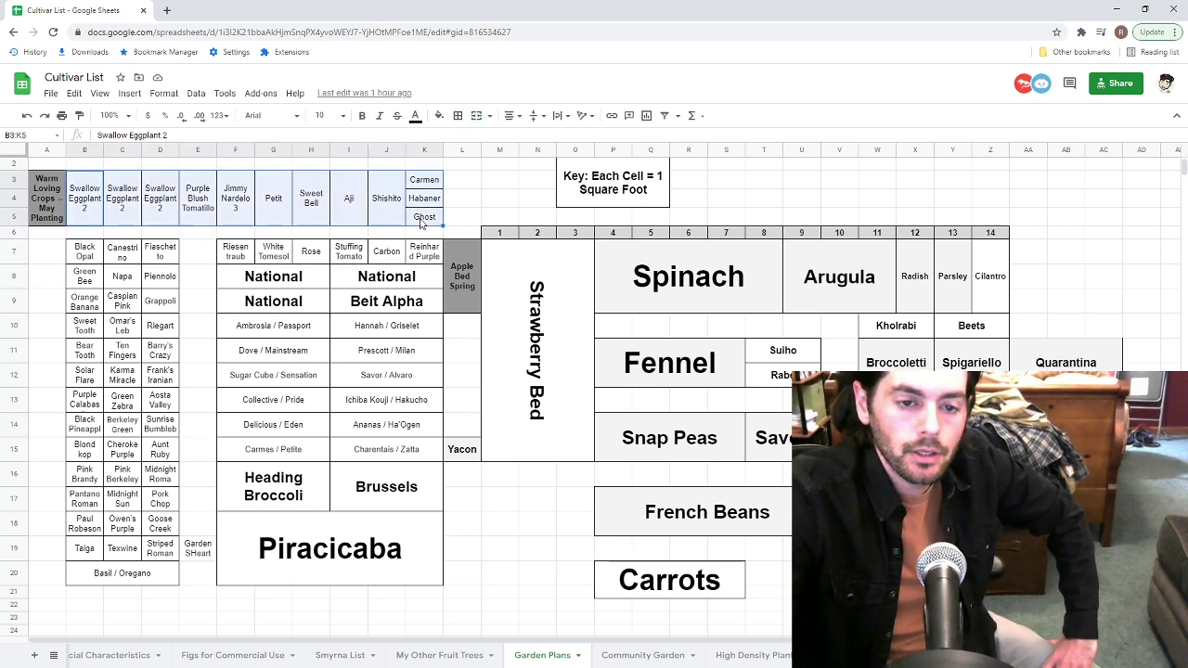
{"action": "left_click", "coordinate": [447, 217]}
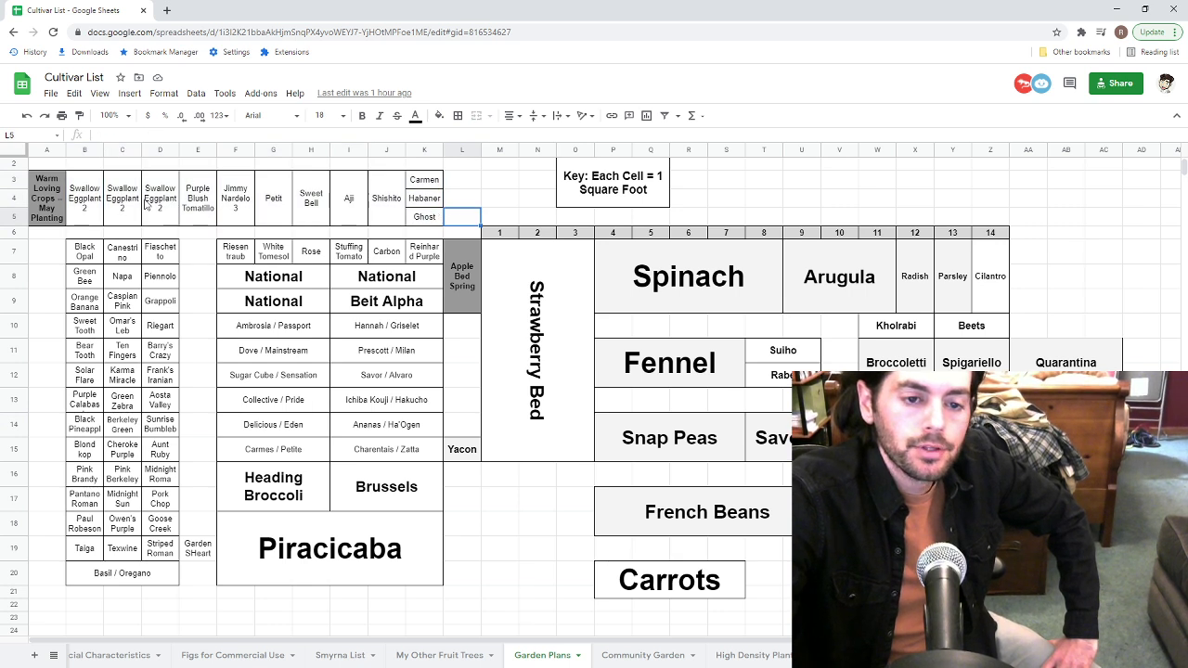
{"action": "left_click_drag", "start_coordinate": [84, 212], "coordinate": [416, 206]}
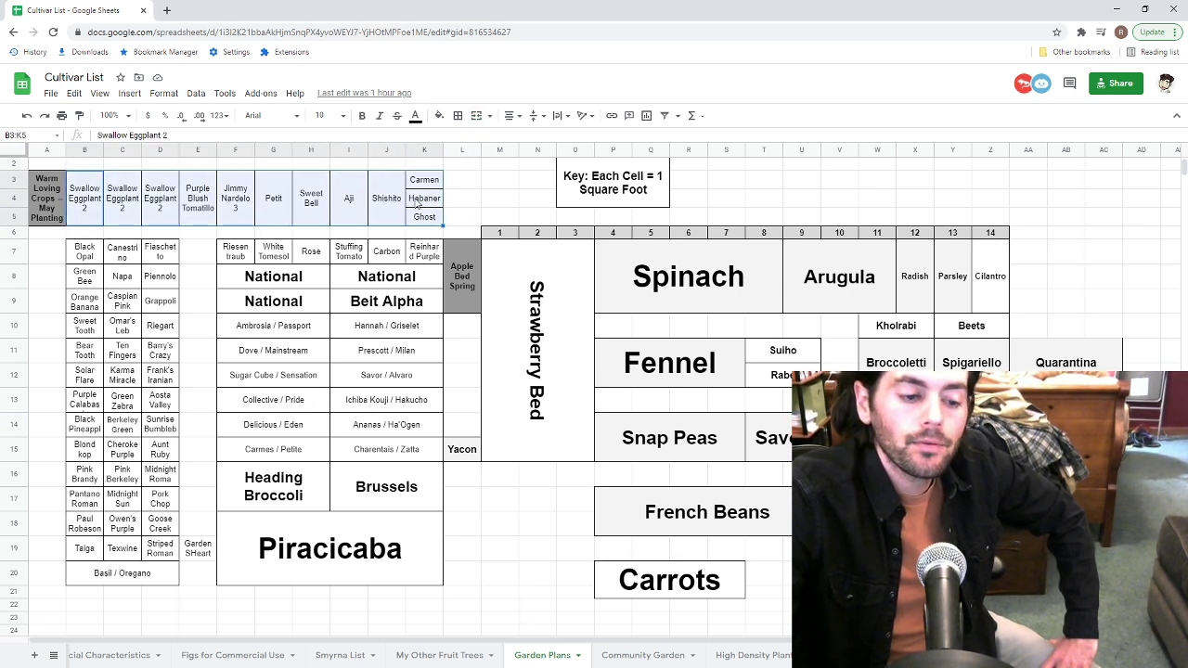
{"action": "left_click", "coordinate": [460, 199]}
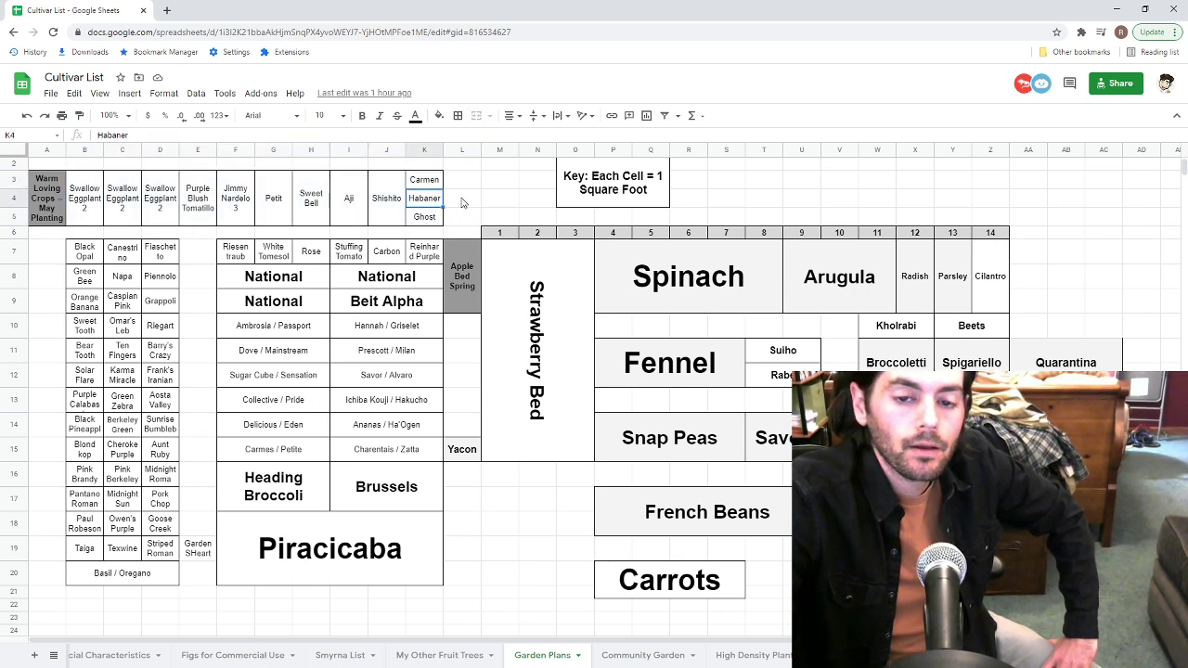
{"action": "left_click_drag", "start_coordinate": [81, 199], "coordinate": [419, 204]}
{"action": "left_click", "coordinate": [461, 199]}
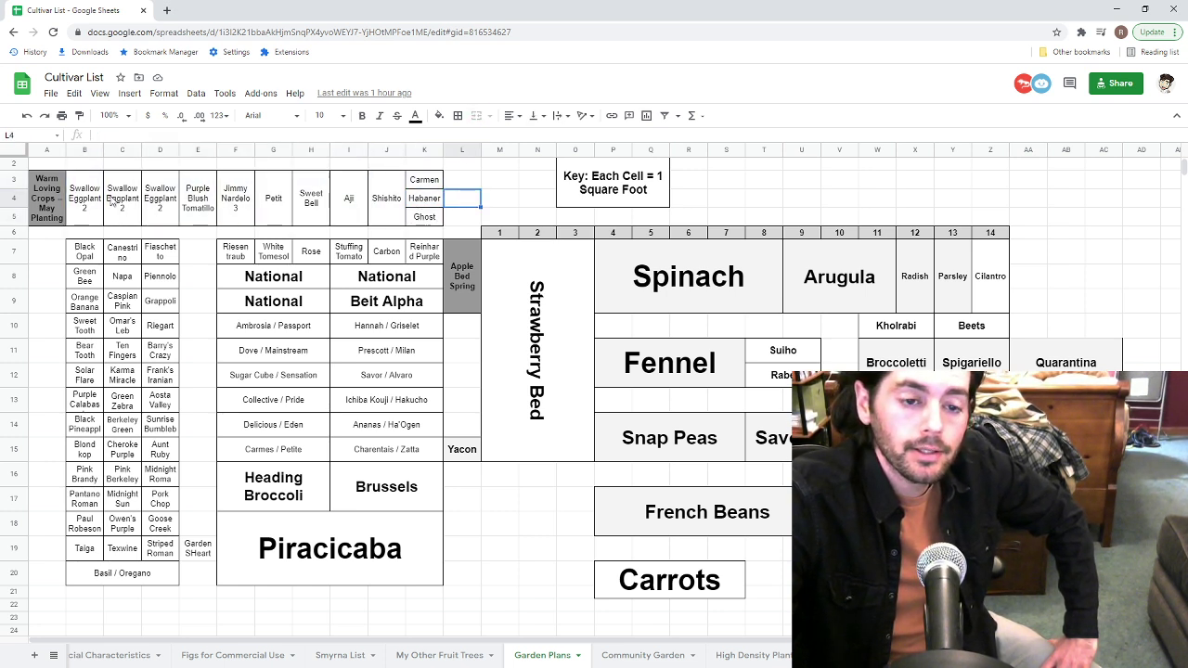
{"action": "left_click_drag", "start_coordinate": [100, 202], "coordinate": [433, 209]}
{"action": "left_click", "coordinate": [467, 203]}
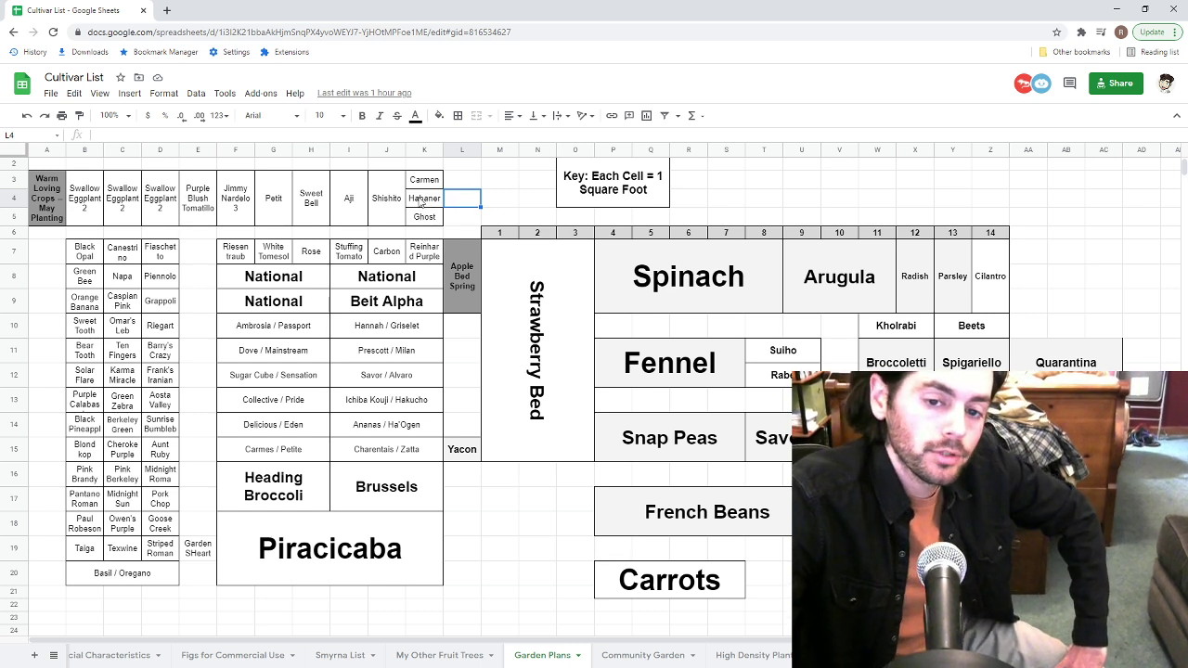
{"action": "left_click_drag", "start_coordinate": [424, 180], "coordinate": [102, 223]}
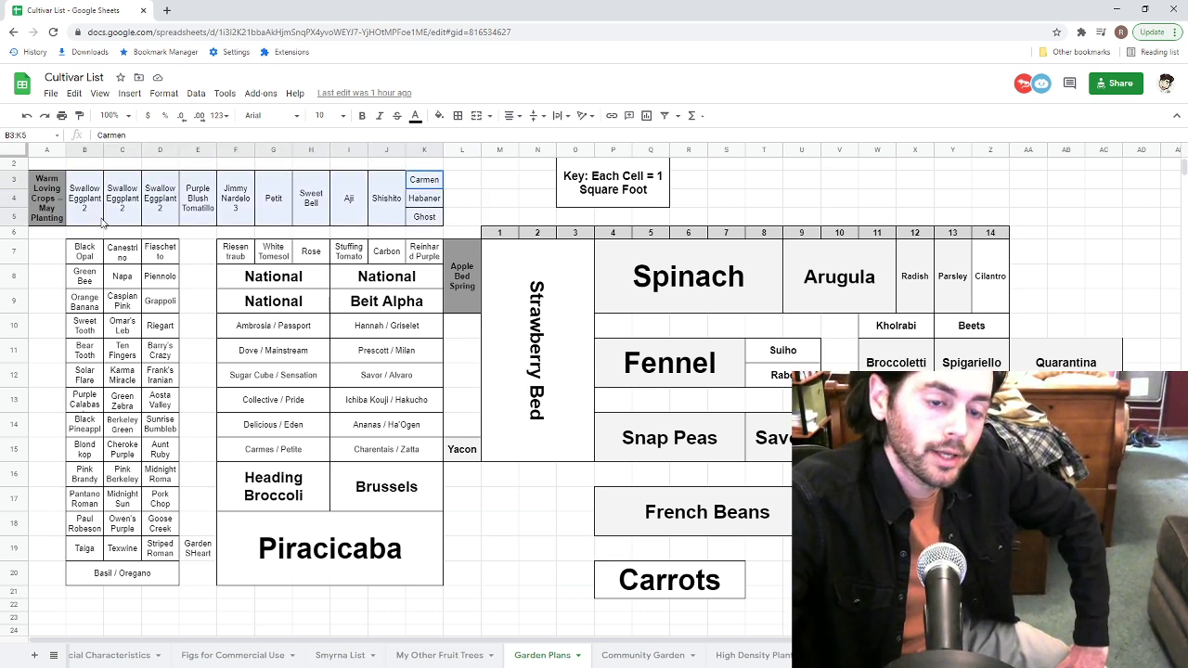
{"action": "left_click", "coordinate": [454, 206]}
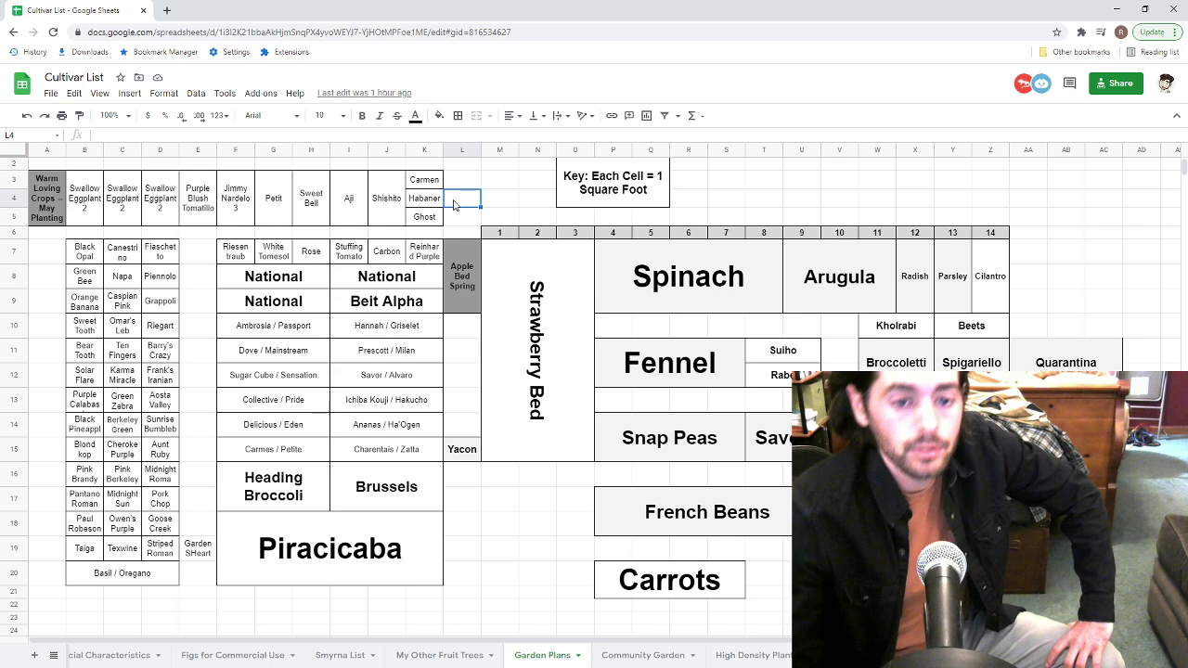
{"action": "left_click_drag", "start_coordinate": [93, 204], "coordinate": [420, 204]}
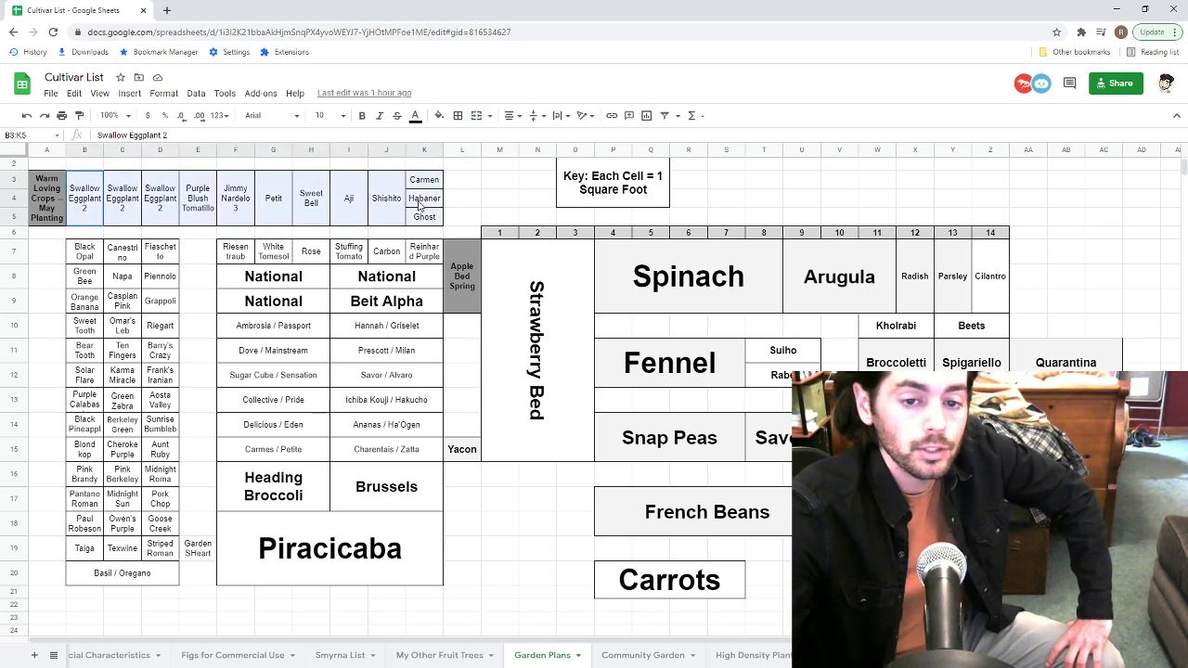
{"action": "left_click", "coordinate": [472, 205]}
{"action": "left_click_drag", "start_coordinate": [102, 206], "coordinate": [441, 206]}
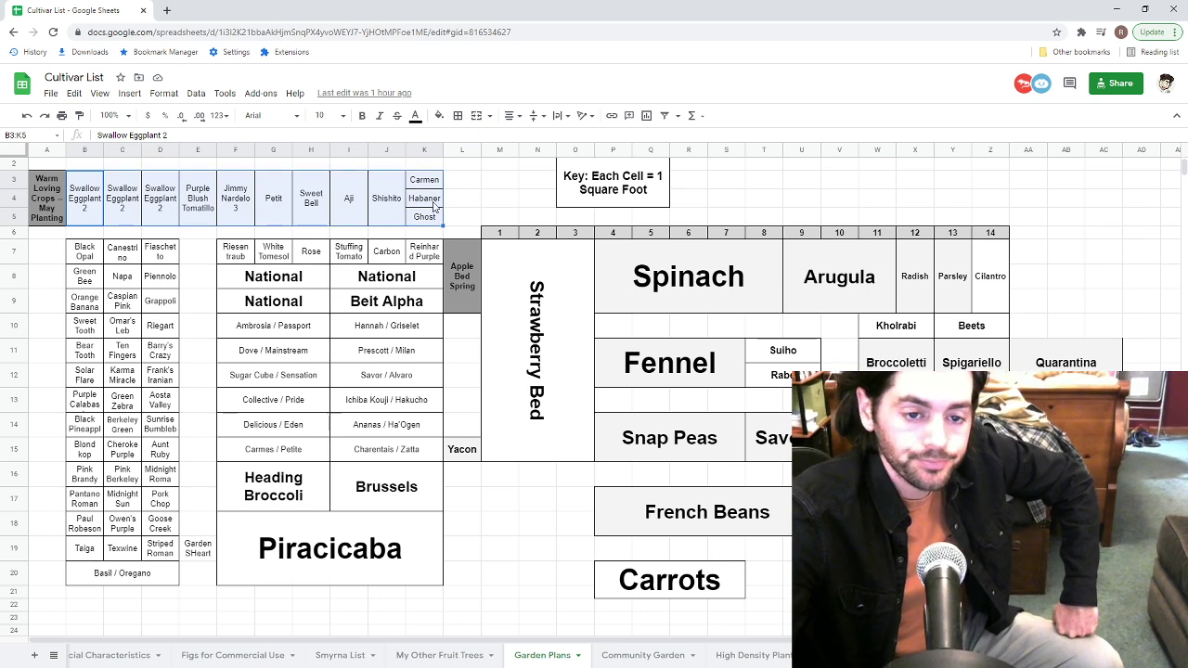
Review the Black Opal to Striped Roman block, the National and Beit Alpha plots, and the Ambrosia / Passport to Charentais / Zatta plots.
{"action": "left_click_drag", "start_coordinate": [91, 256], "coordinate": [167, 548]}
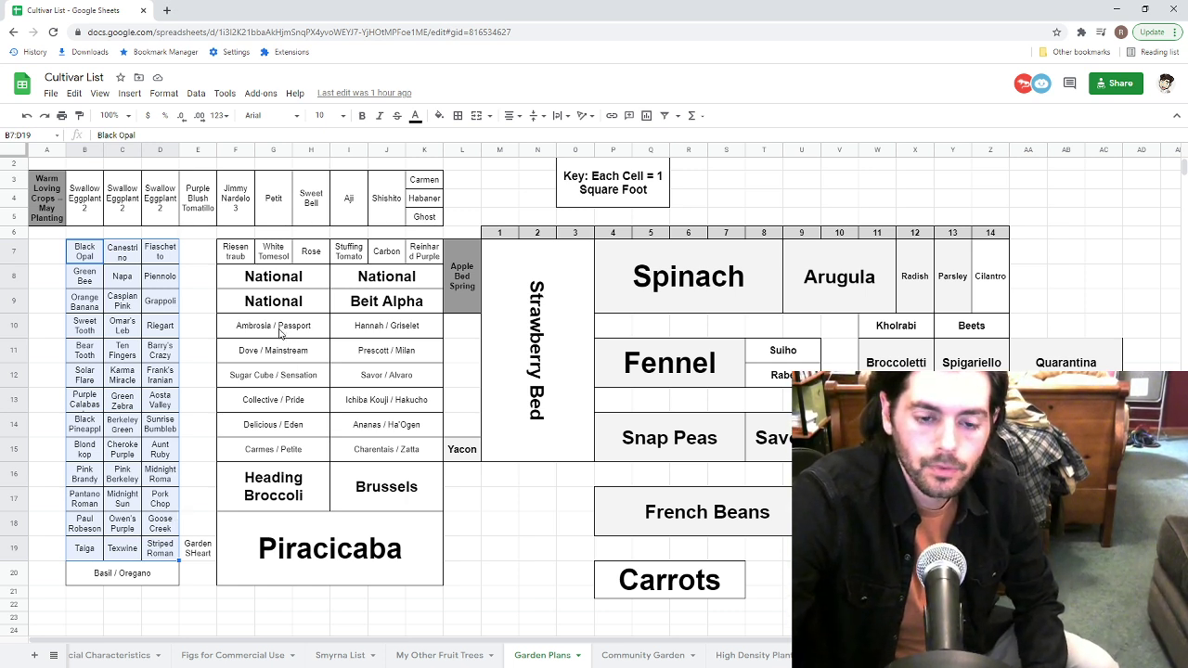
{"action": "left_click_drag", "start_coordinate": [278, 278], "coordinate": [383, 496]}
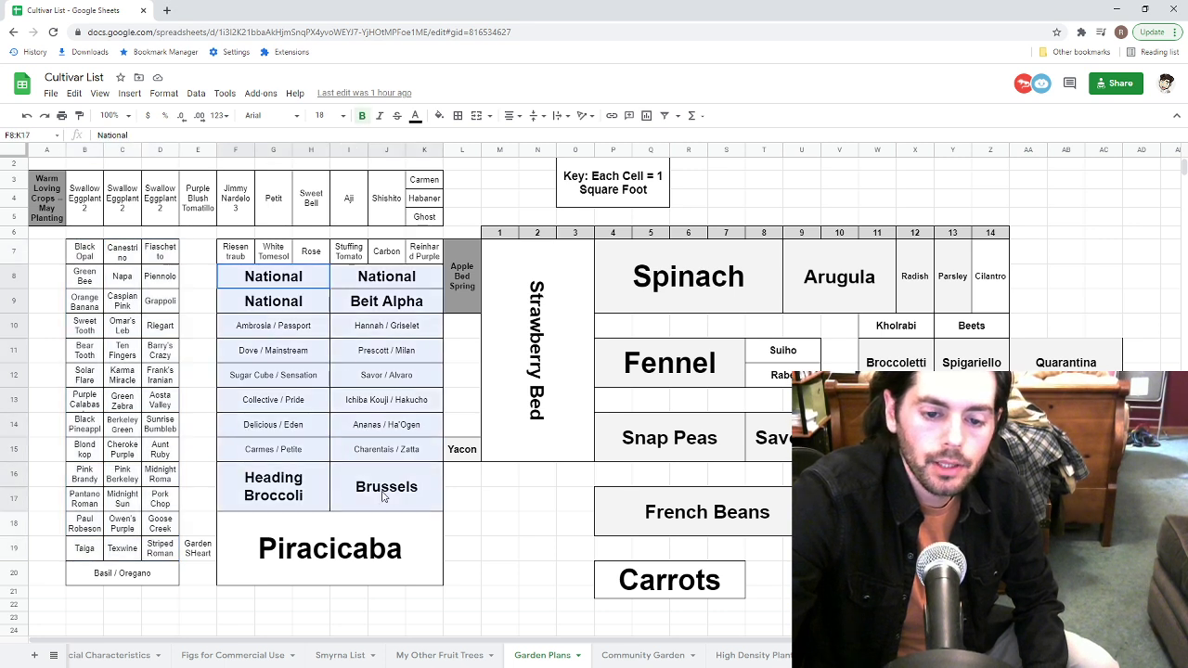
{"action": "left_click", "coordinate": [392, 455]}
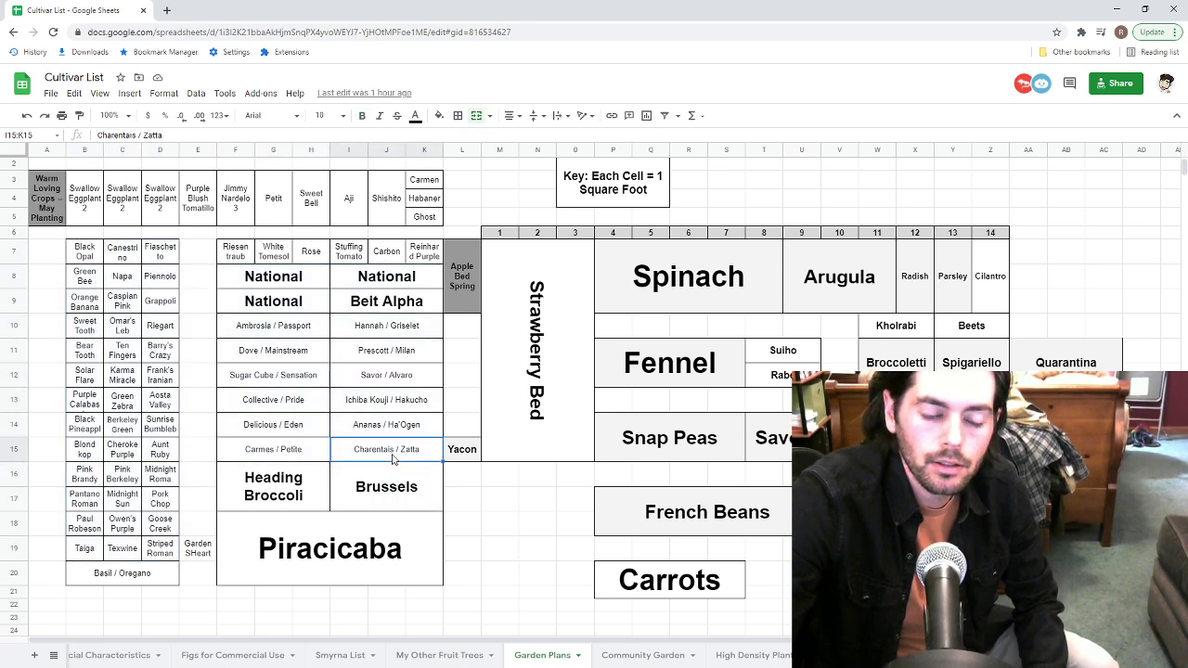
{"action": "left_click_drag", "start_coordinate": [392, 459], "coordinate": [270, 283]}
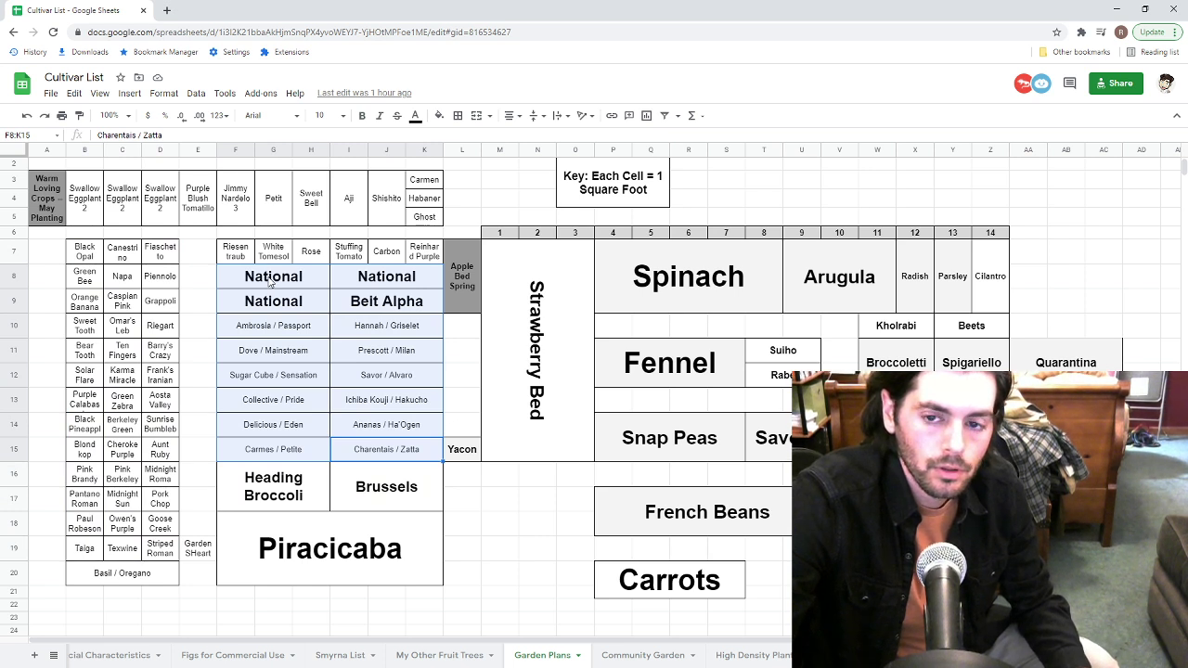
{"action": "left_click", "coordinate": [375, 382]}
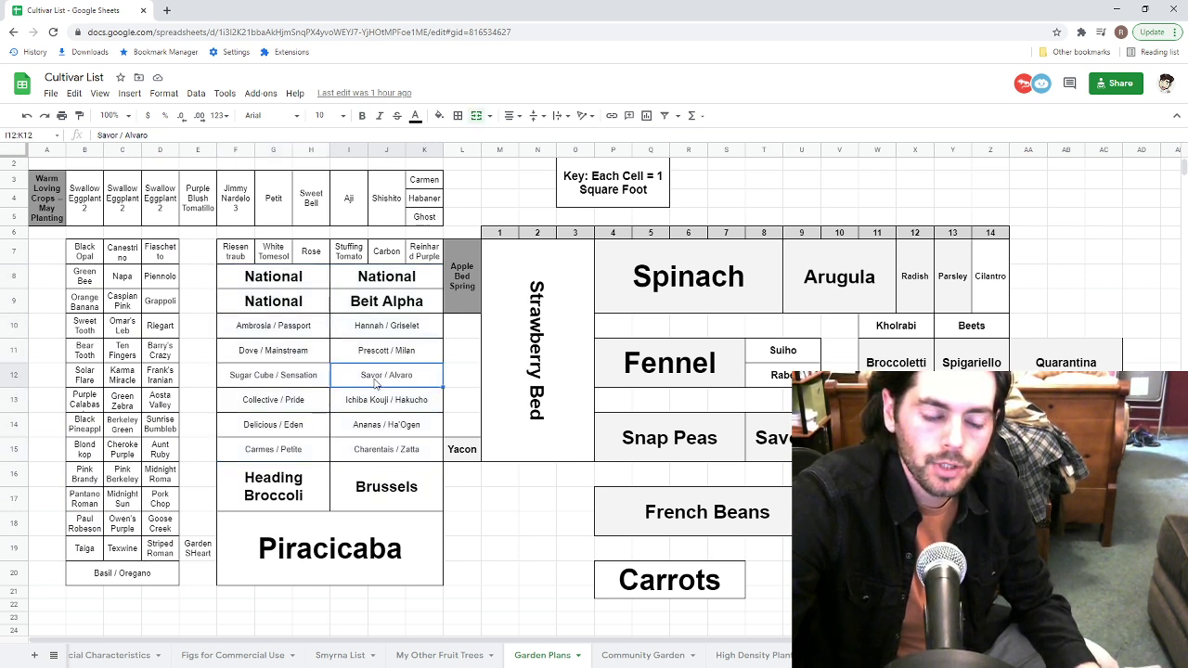
{"action": "left_click_drag", "start_coordinate": [393, 452], "coordinate": [282, 327]}
{"action": "left_click", "coordinate": [283, 295]}
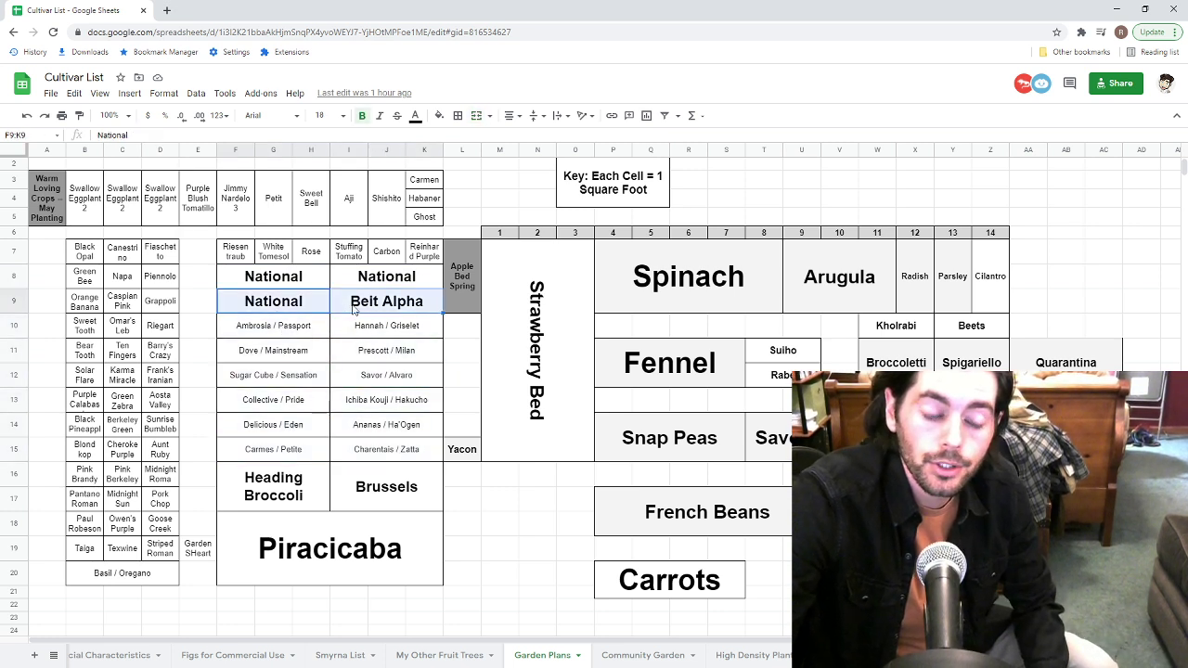
{"action": "left_click", "coordinate": [370, 309]}
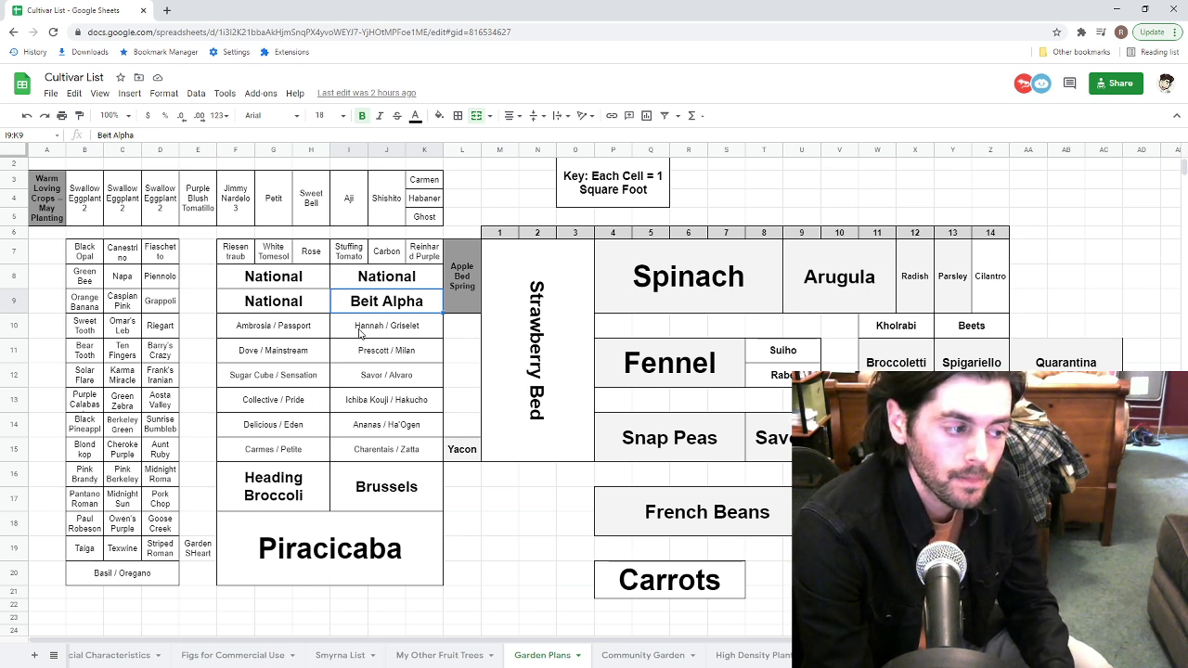
{"action": "left_click_drag", "start_coordinate": [273, 276], "coordinate": [388, 434]}
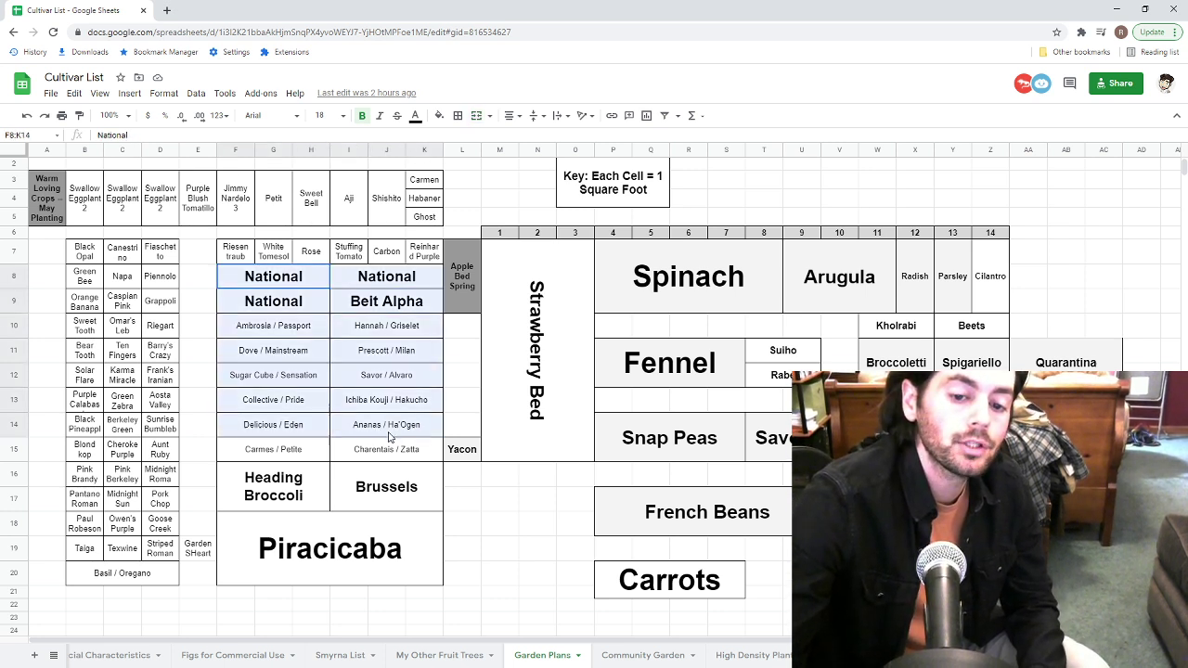
{"action": "left_click", "coordinate": [395, 432]}
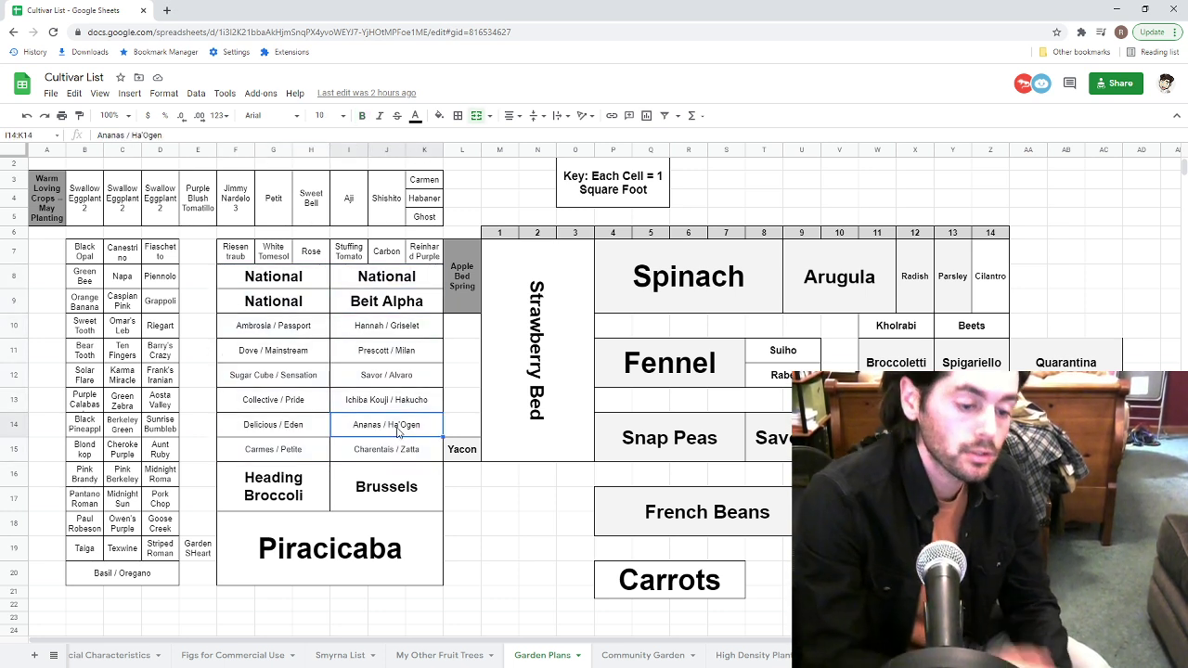
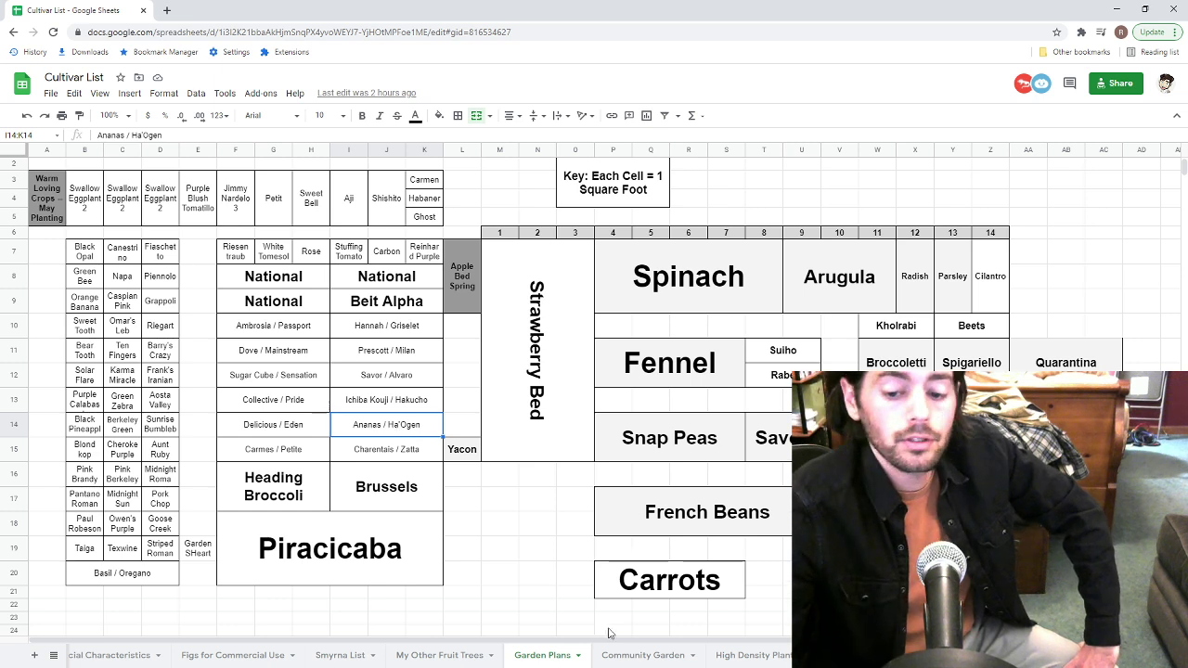
Show the Community Garden sheet and select its Principe Borghese Tomato row.
{"action": "left_click", "coordinate": [639, 655]}
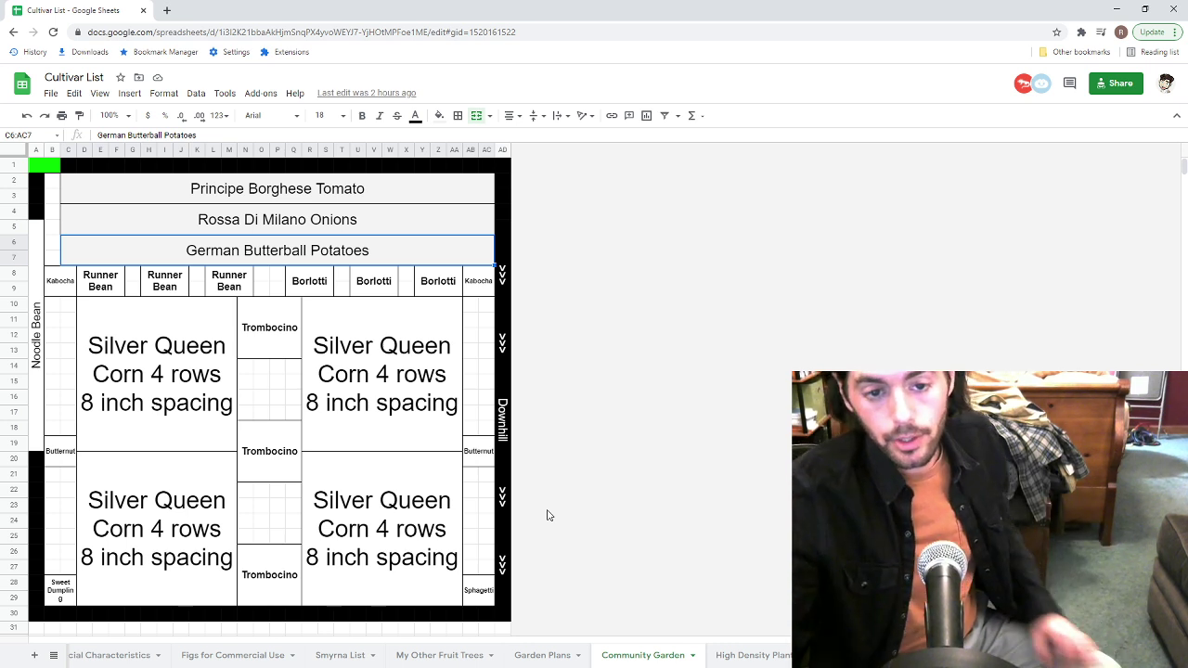
{"action": "left_click", "coordinate": [346, 193]}
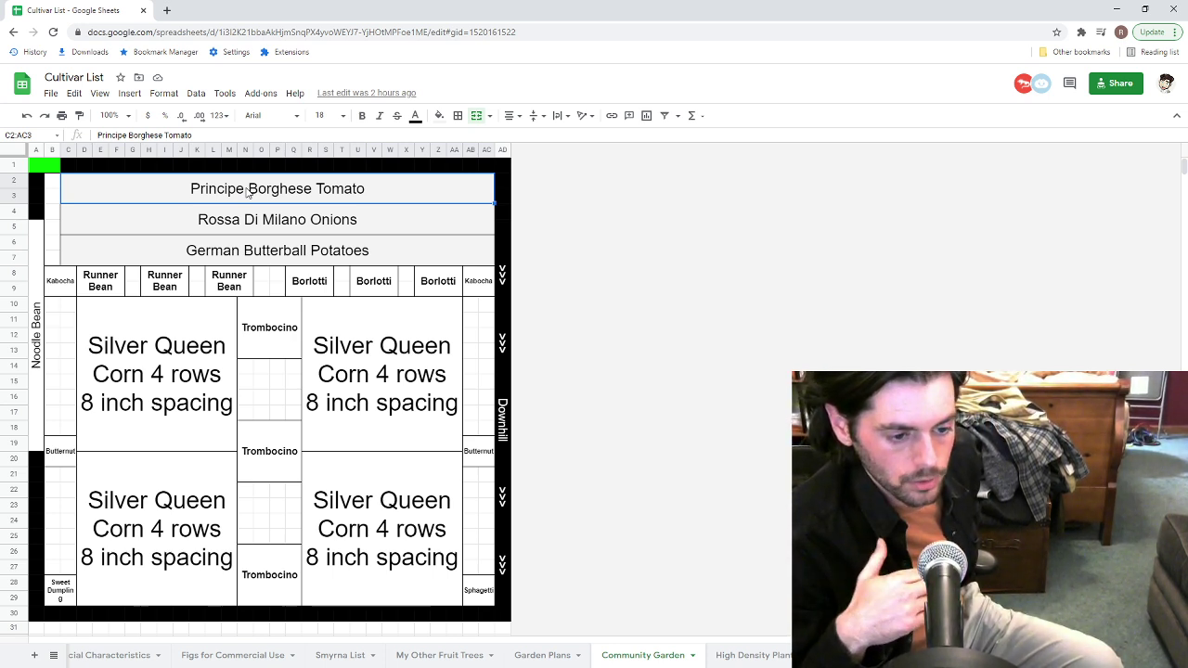
Search Google in a new browser tab for "piennolo del vesuvio heirloom tomato".
{"action": "left_click", "coordinate": [167, 10]}
{"action": "type", "text": "piene"}
{"action": "key", "text": "BackSpace"}
{"action": "type", "text": "nno"}
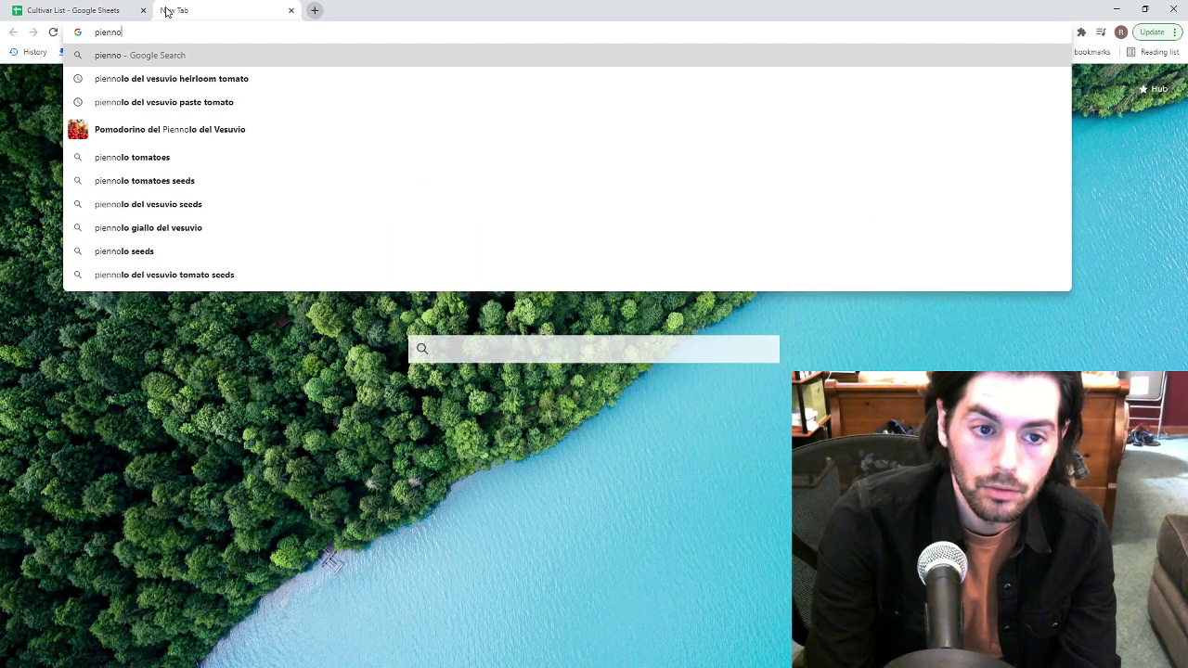
{"action": "key", "text": "Down"}
{"action": "key", "text": "Return"}
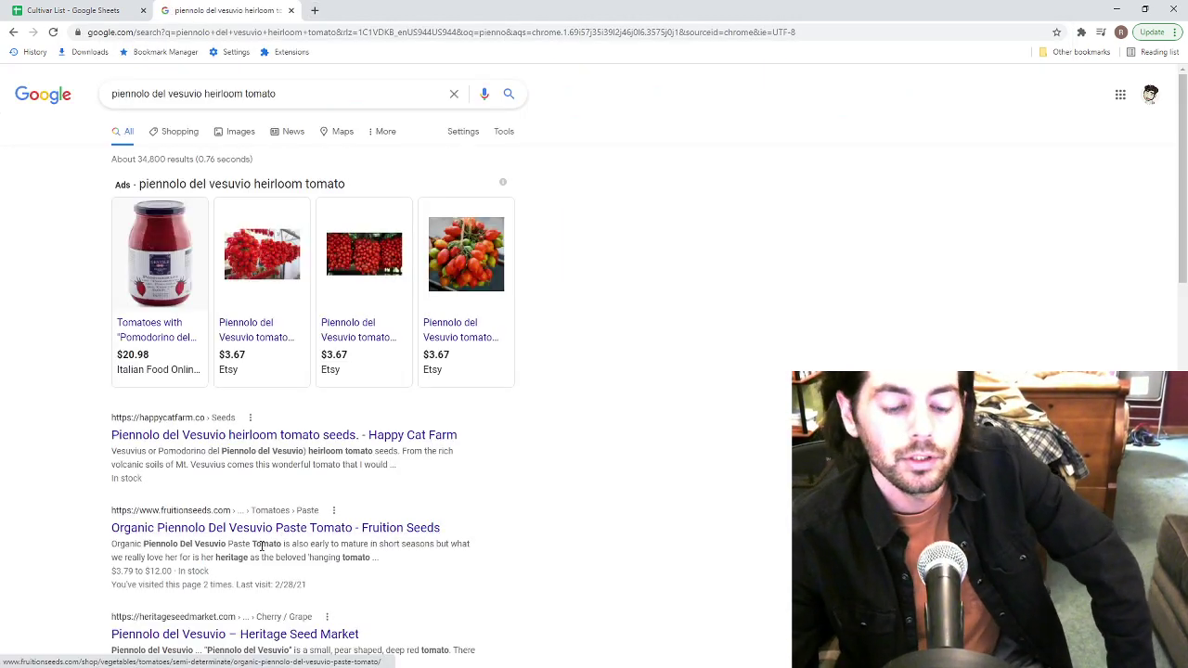
Open the Fruition Seeds result for Organic Piennolo Del Vesuvio Paste Tomato and review its photo and description.
{"action": "left_click", "coordinate": [255, 530]}
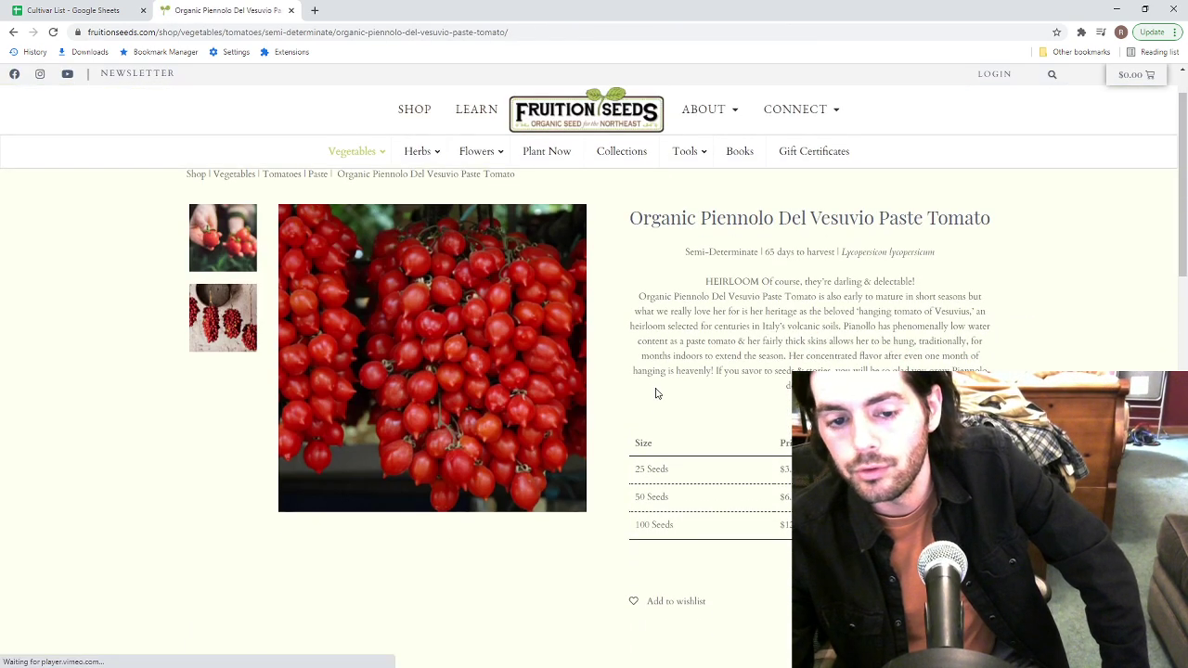
{"action": "scroll", "coordinate": [655, 392], "scroll_direction": "down", "scroll_amount": 1}
{"action": "scroll", "coordinate": [655, 393], "scroll_direction": "up", "scroll_amount": 1}
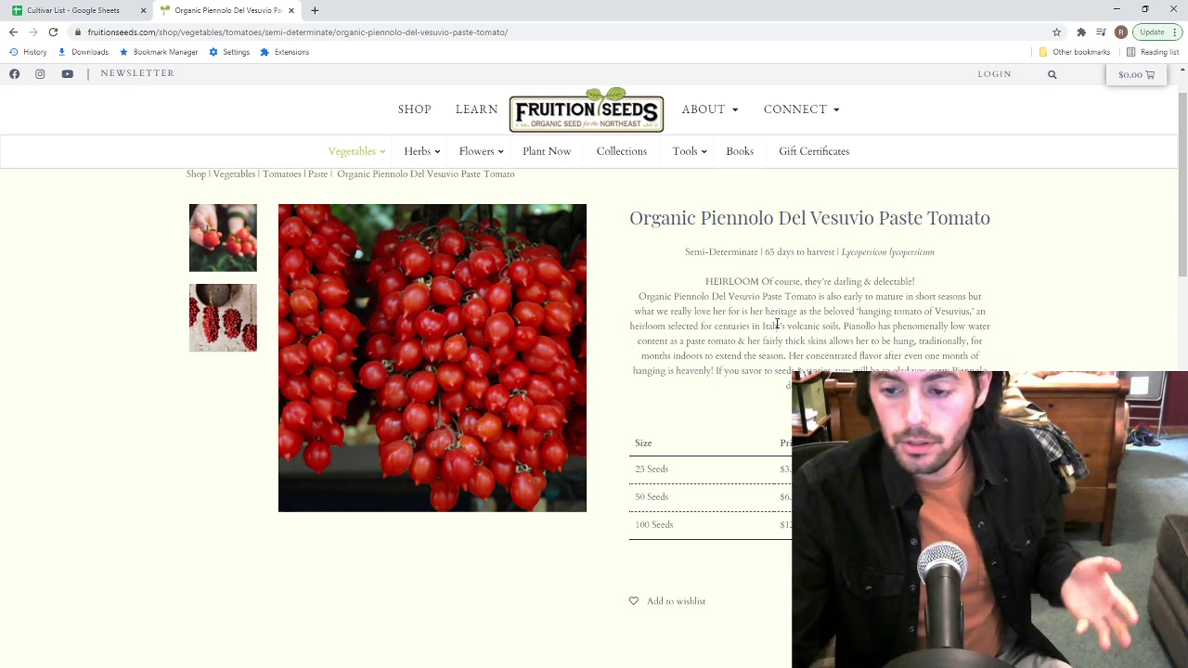
Highlight the hanging and concentrated-flavor passages in the tomato description, view the enlarged photo of hanging bunches and close it.
{"action": "left_click_drag", "start_coordinate": [880, 341], "coordinate": [920, 342]}
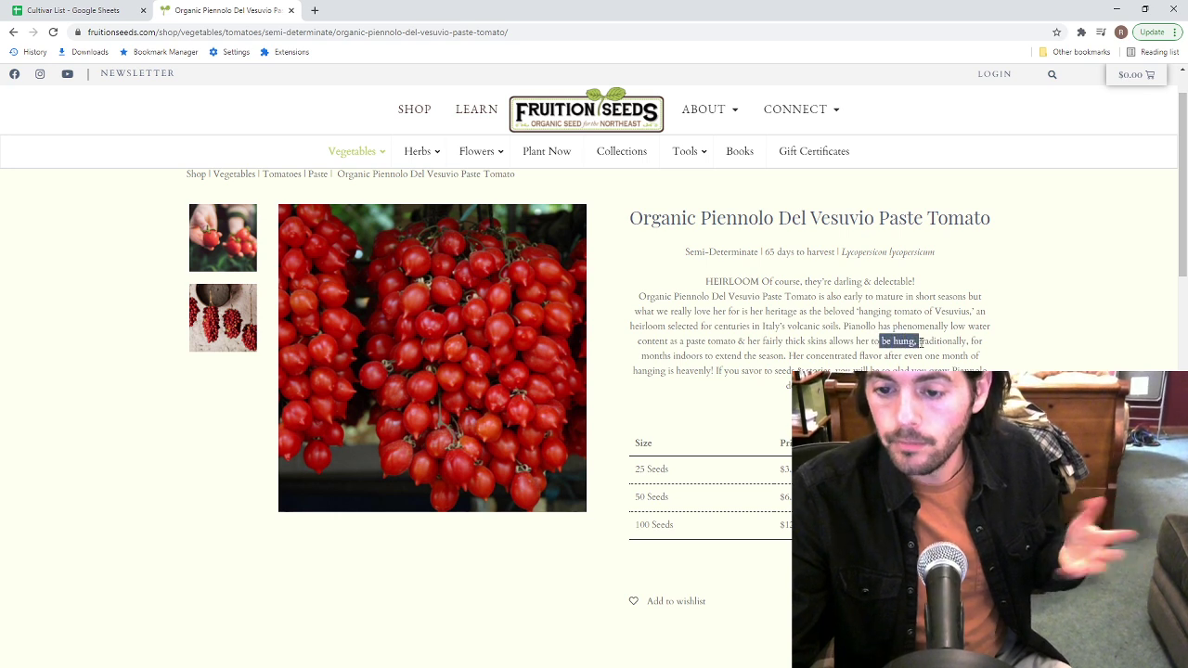
{"action": "left_click", "coordinate": [954, 341]}
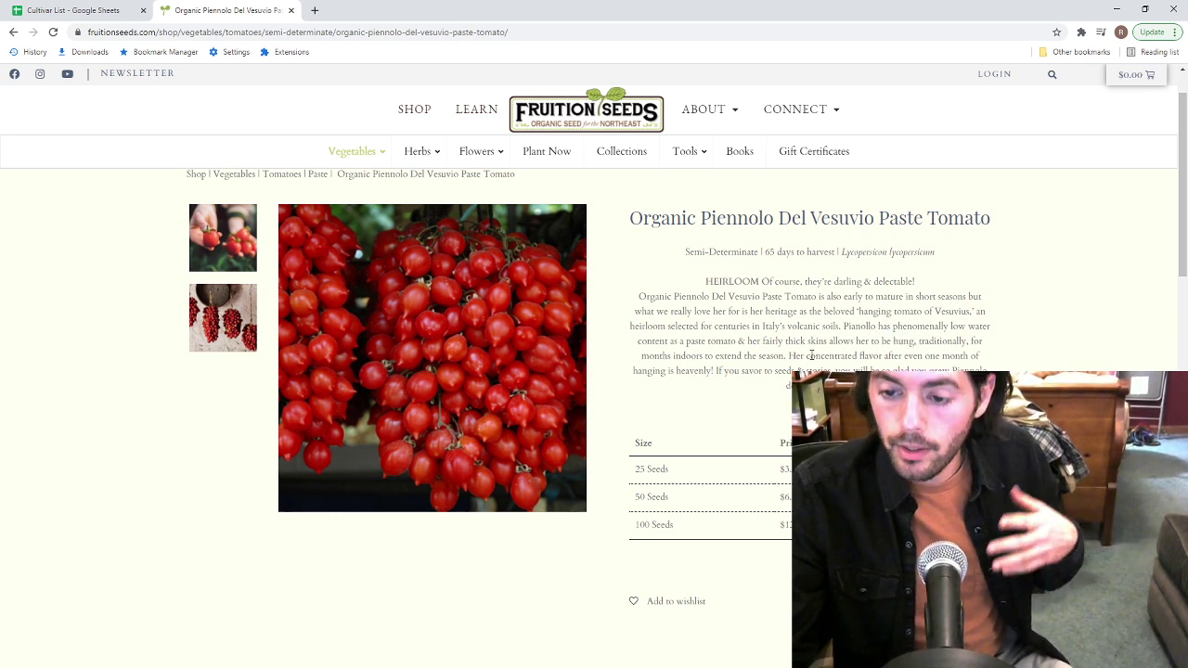
{"action": "left_click_drag", "start_coordinate": [806, 357], "coordinate": [910, 357]}
{"action": "left_click", "coordinate": [908, 358]}
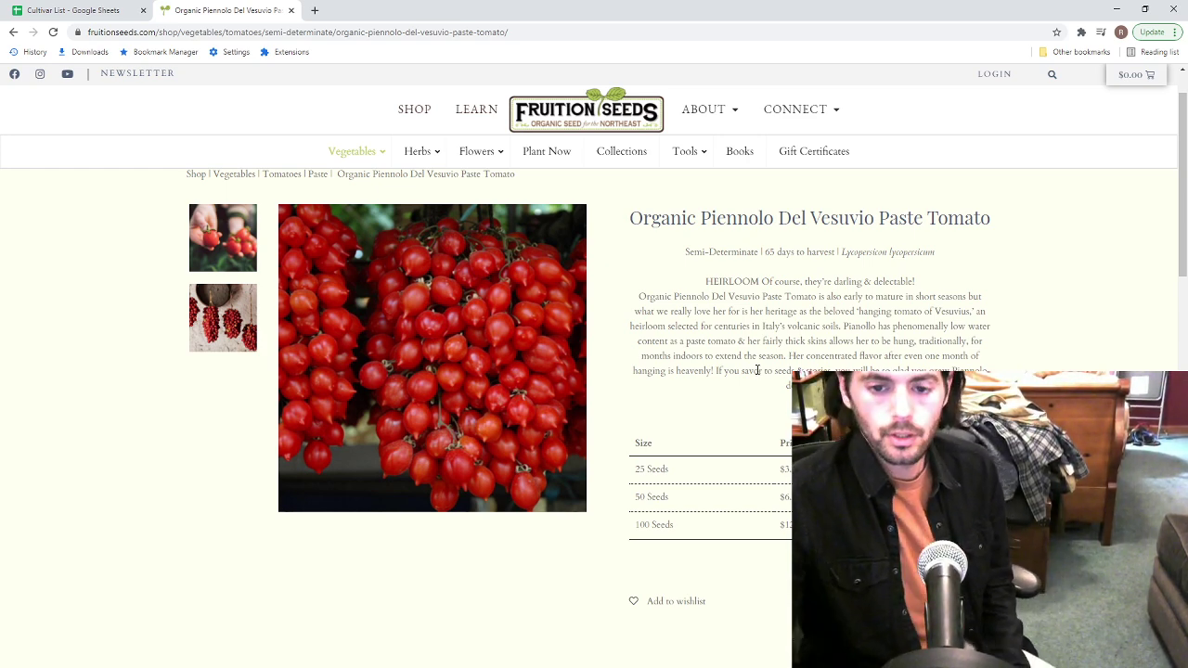
{"action": "left_click", "coordinate": [208, 317]}
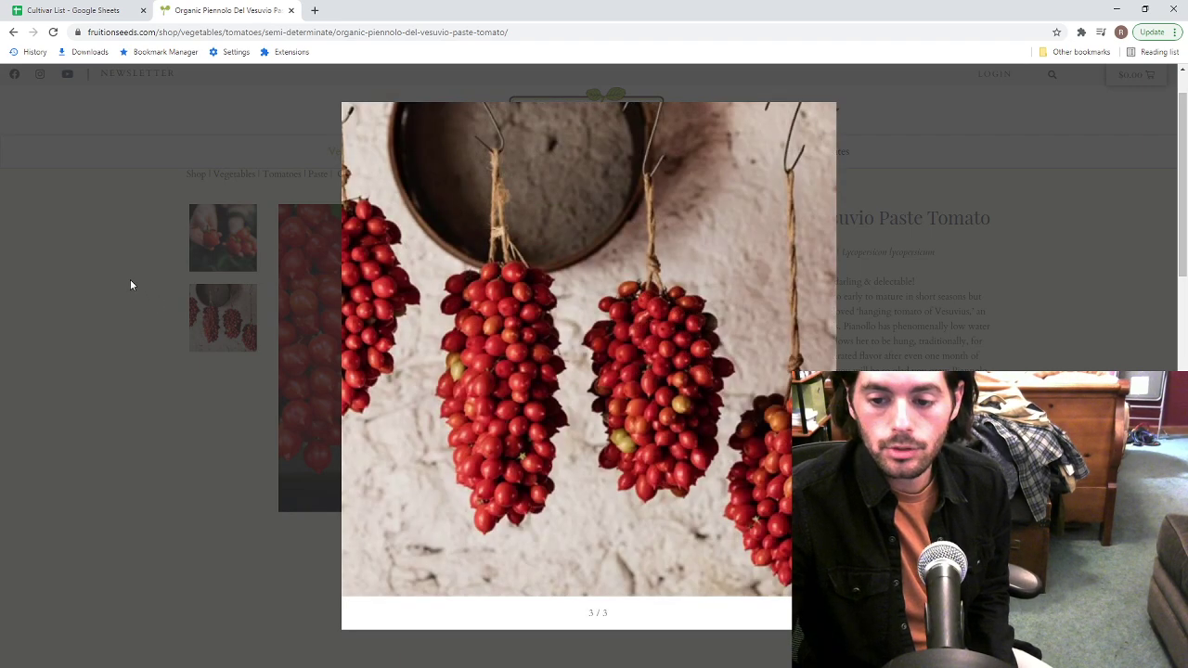
{"action": "left_click", "coordinate": [109, 265]}
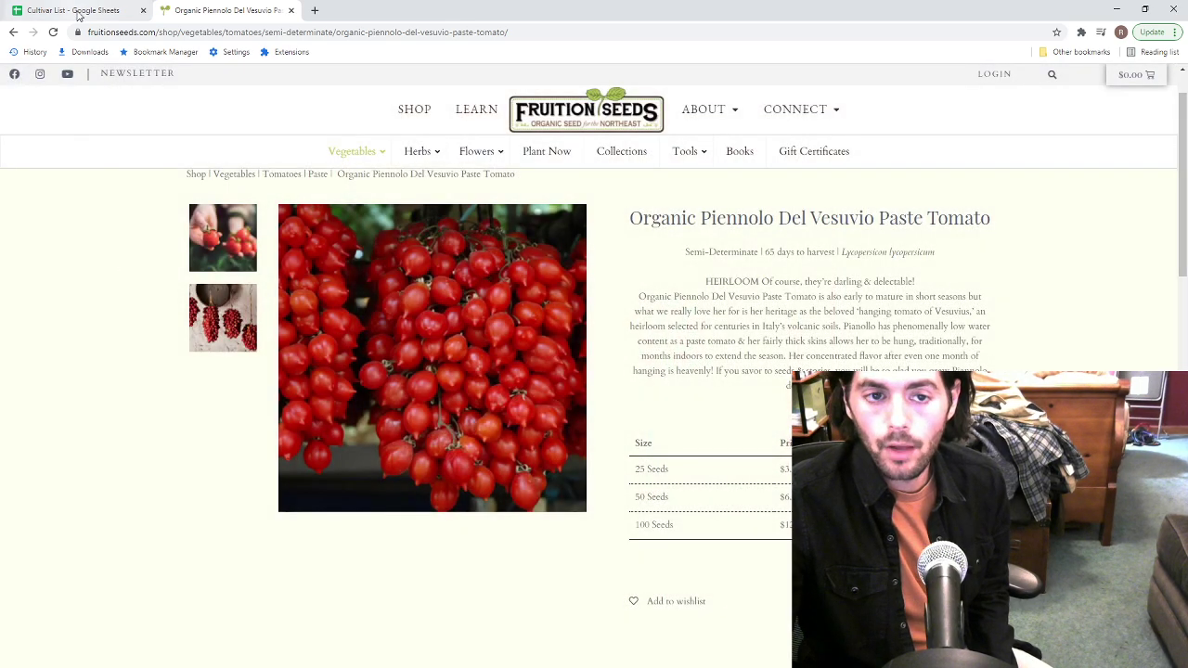
Return to the Cultivar List spreadsheet, show the Garden Plans sheet and point out the Spinach and Arugula plots.
{"action": "left_click", "coordinate": [79, 14]}
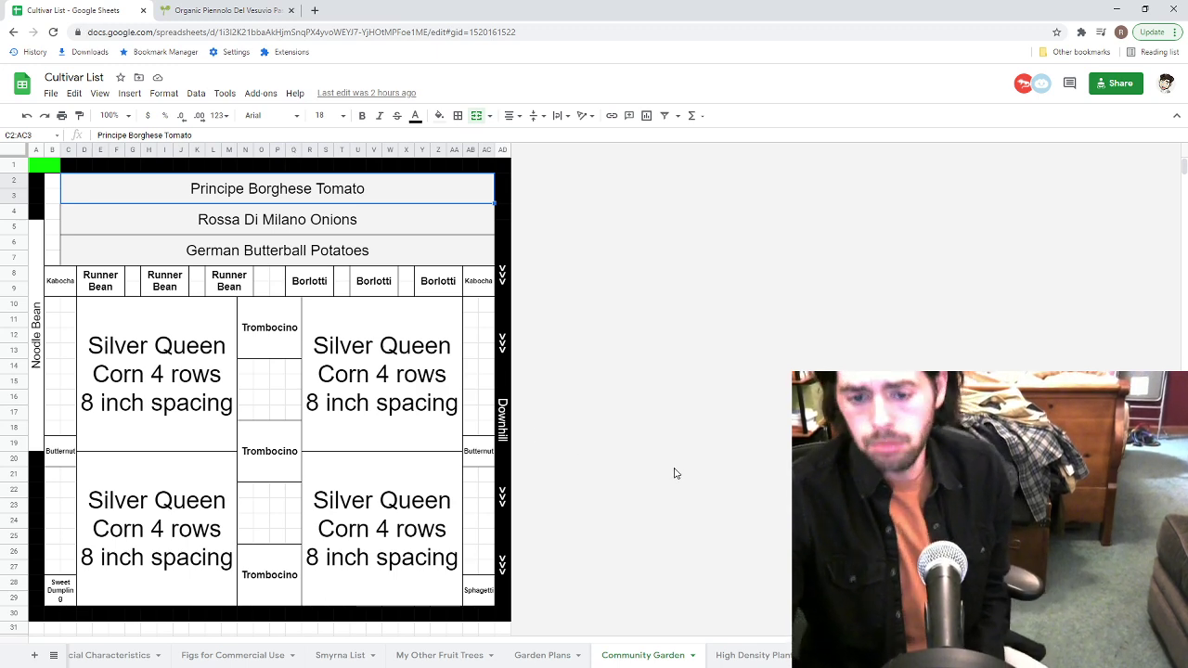
{"action": "left_click", "coordinate": [546, 656]}
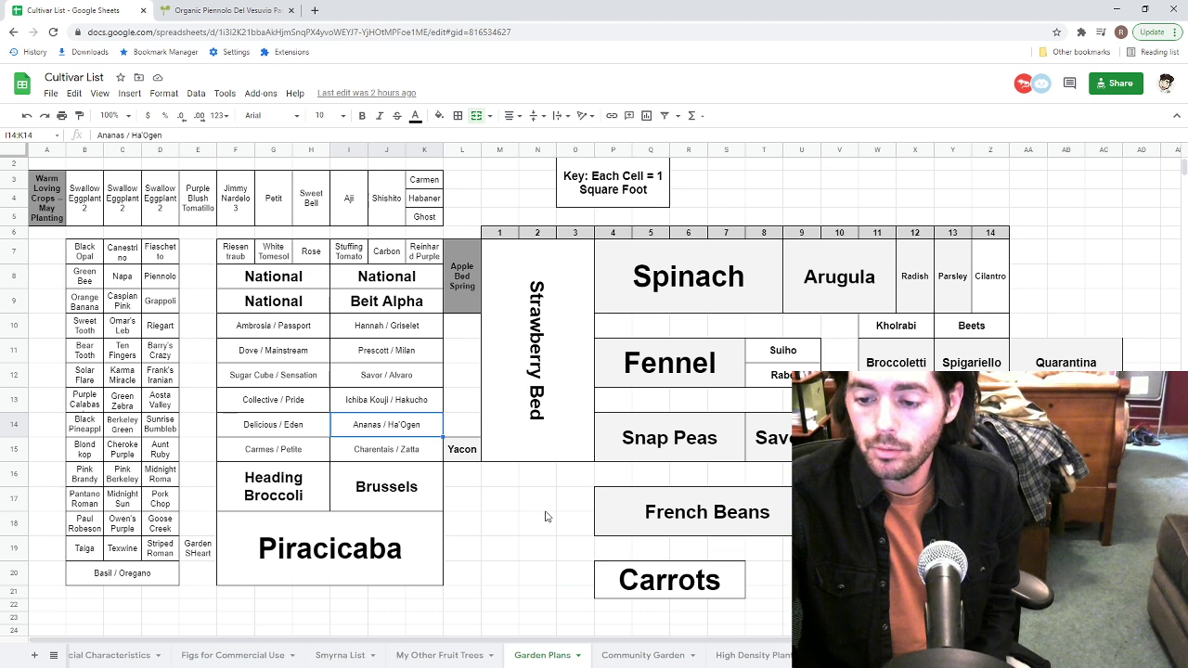
{"action": "left_click_drag", "start_coordinate": [668, 291], "coordinate": [880, 298]}
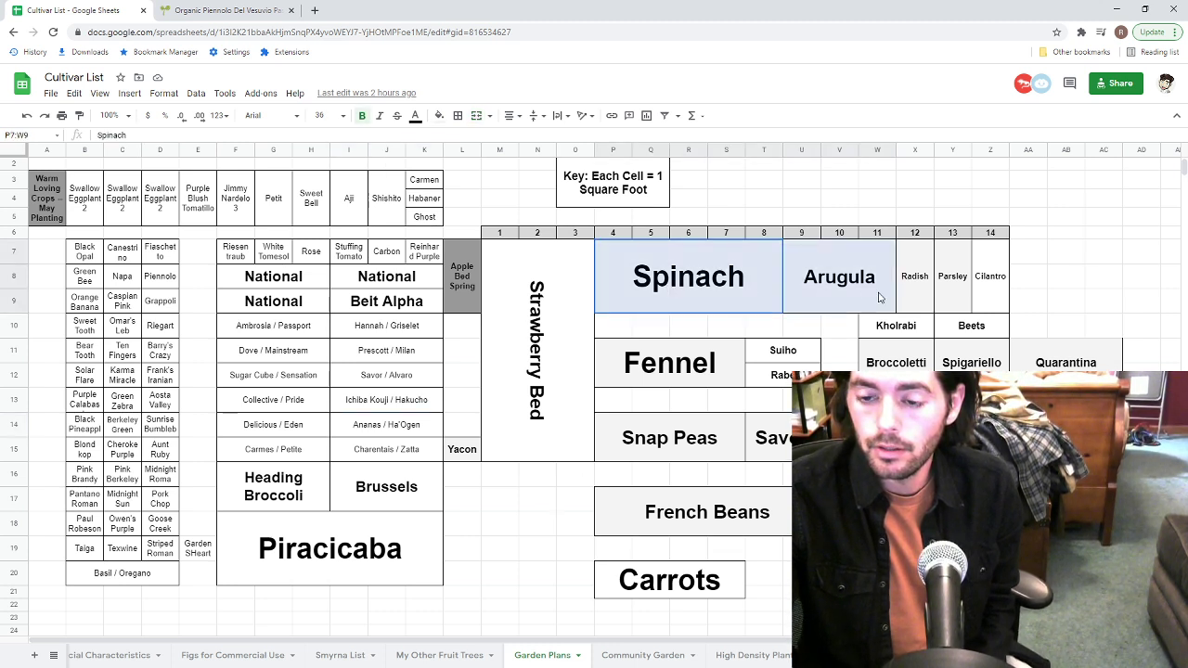
{"action": "left_click", "coordinate": [879, 296]}
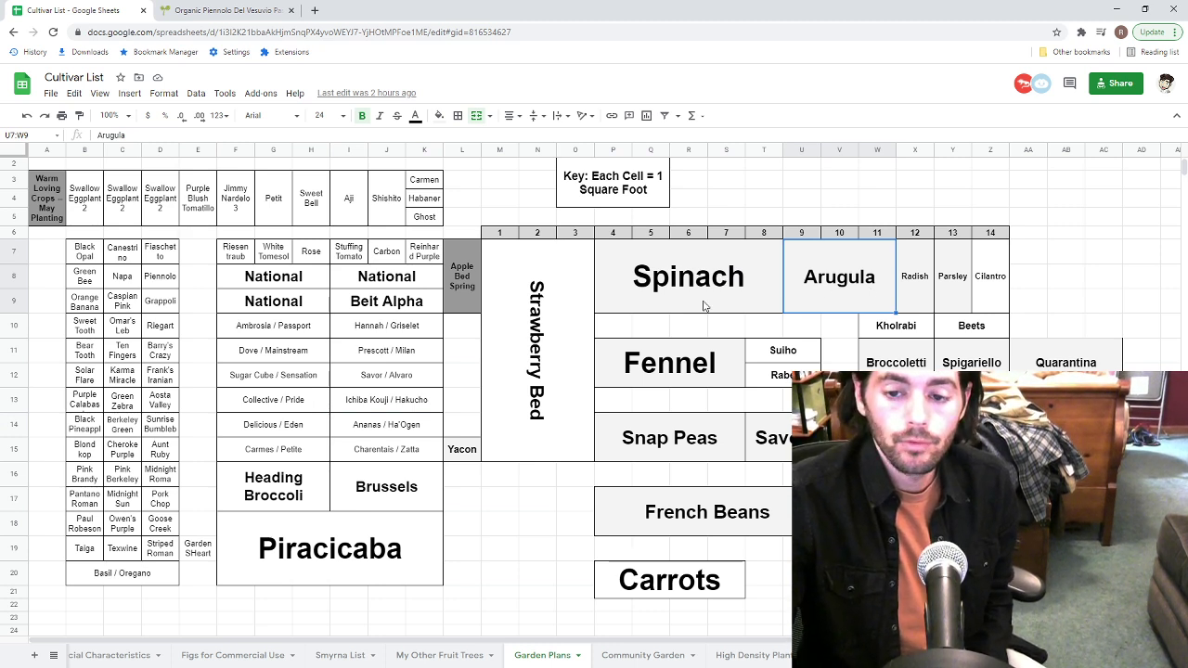
Point out the Snap Peas, Fennel, Strawberry Bed and Yacon plots one after another, finishing on an empty cell.
{"action": "left_click", "coordinate": [652, 447]}
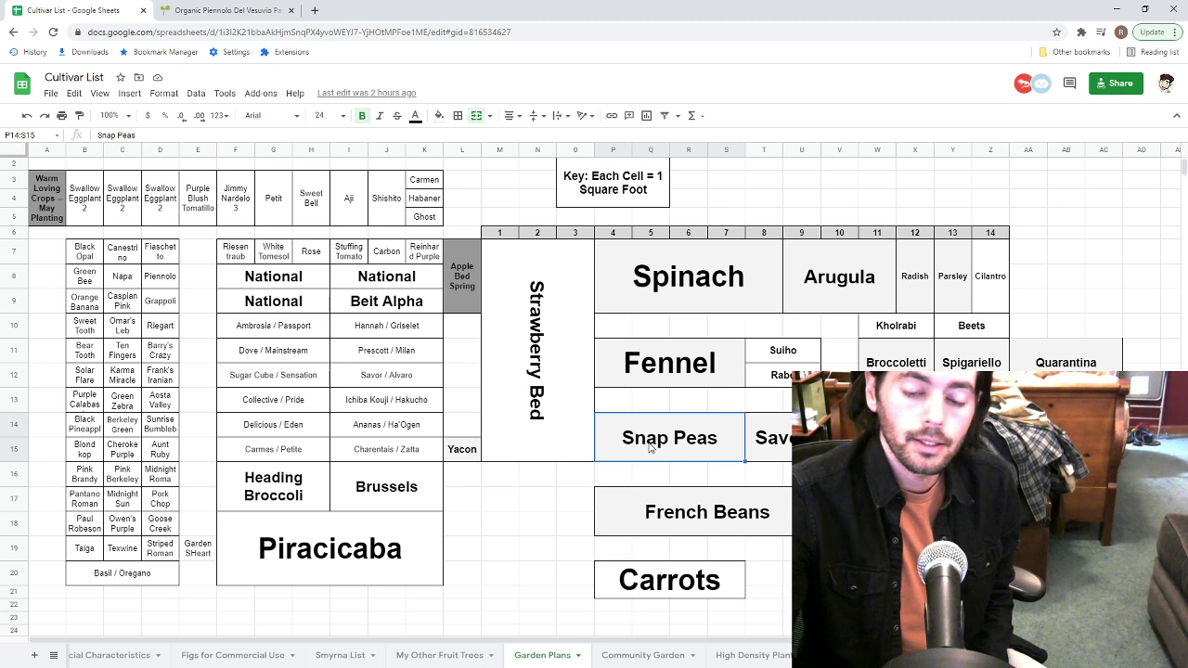
{"action": "left_click", "coordinate": [647, 371]}
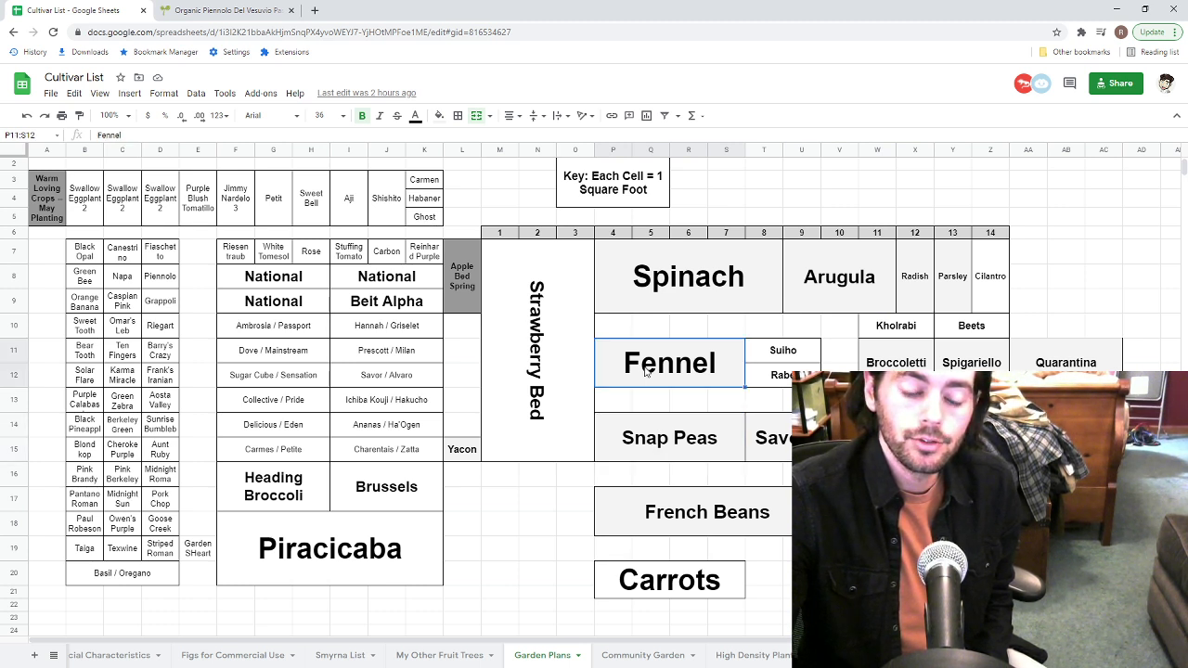
{"action": "left_click", "coordinate": [553, 362]}
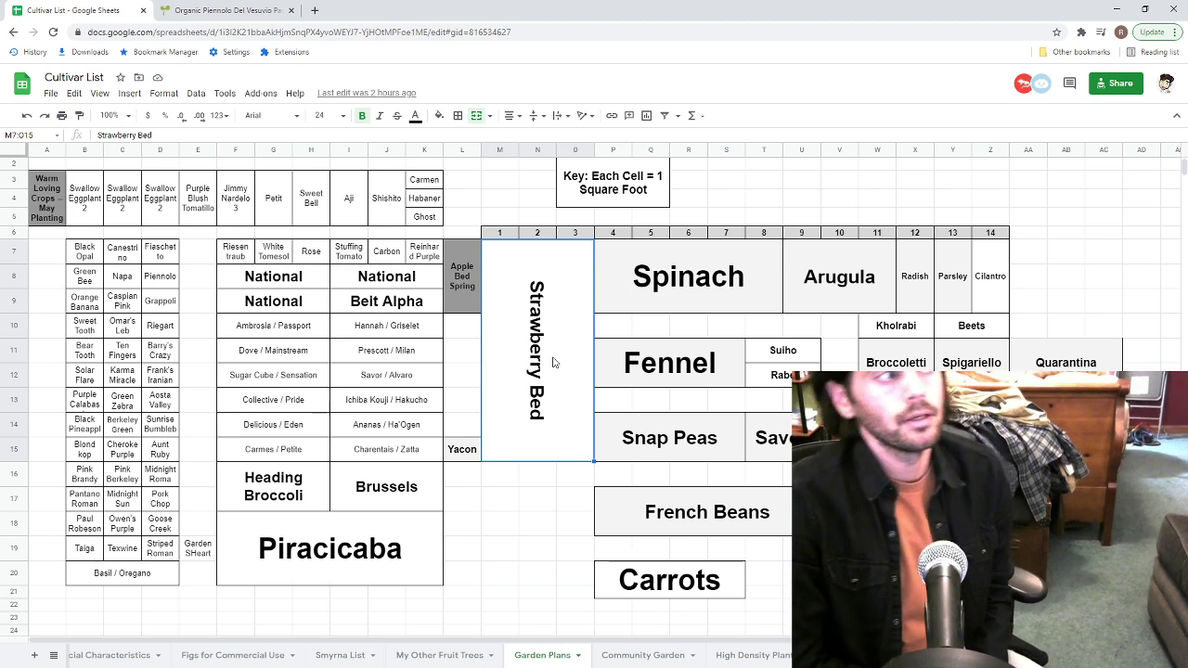
{"action": "left_click", "coordinate": [461, 455]}
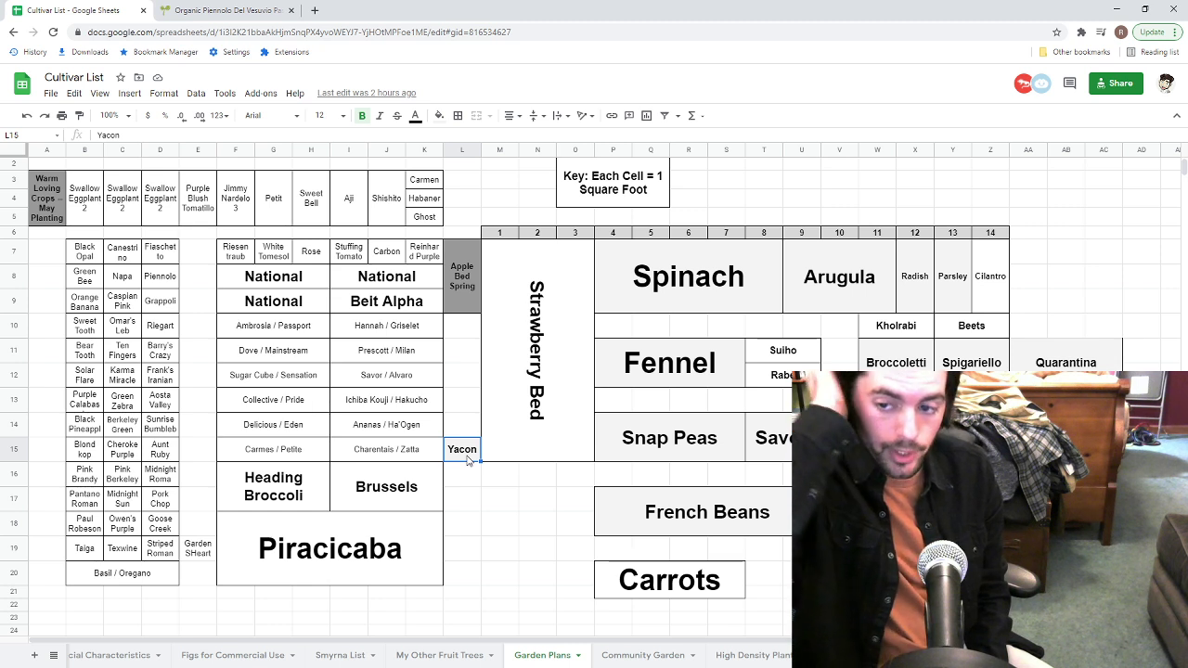
{"action": "left_click", "coordinate": [544, 504]}
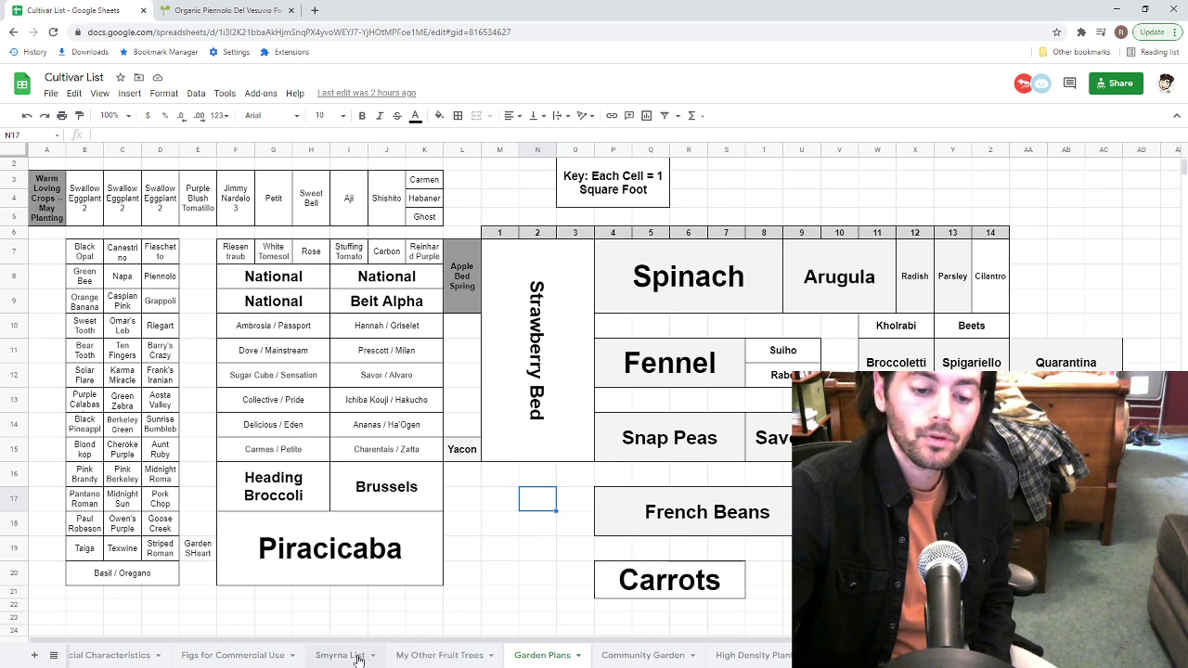
Show the My Other Fruit Trees sheet and examine its berry rows and the Sub-Tropical Fruits section down to Jujube.
{"action": "left_click", "coordinate": [232, 655]}
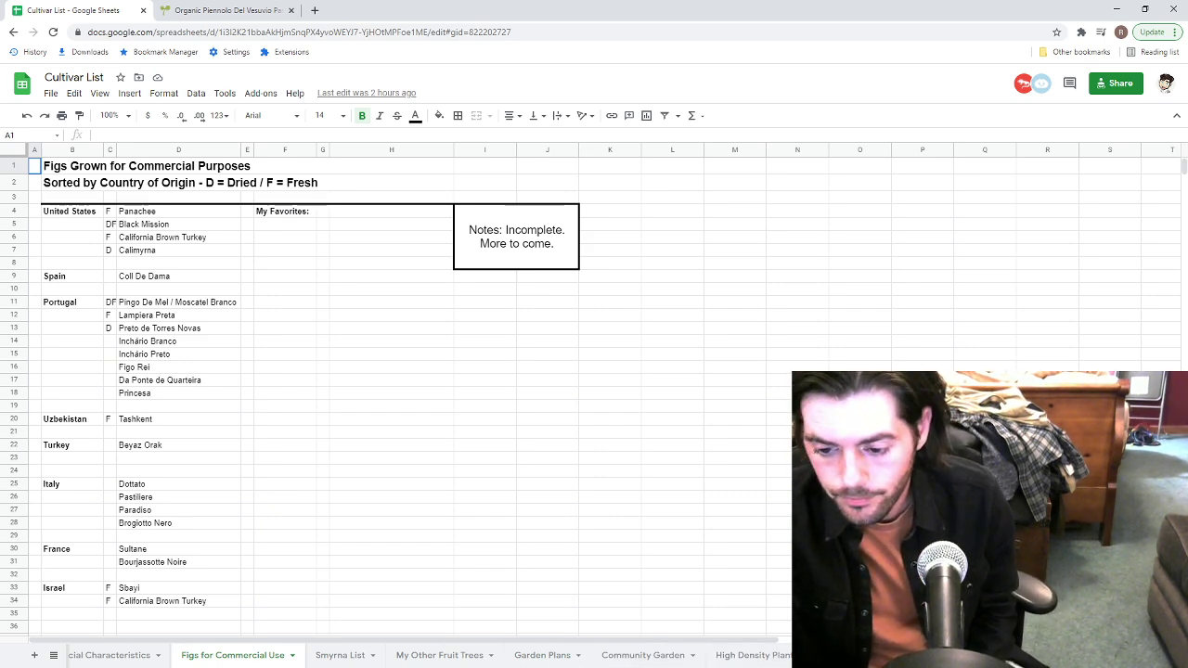
{"action": "left_click", "coordinate": [432, 655]}
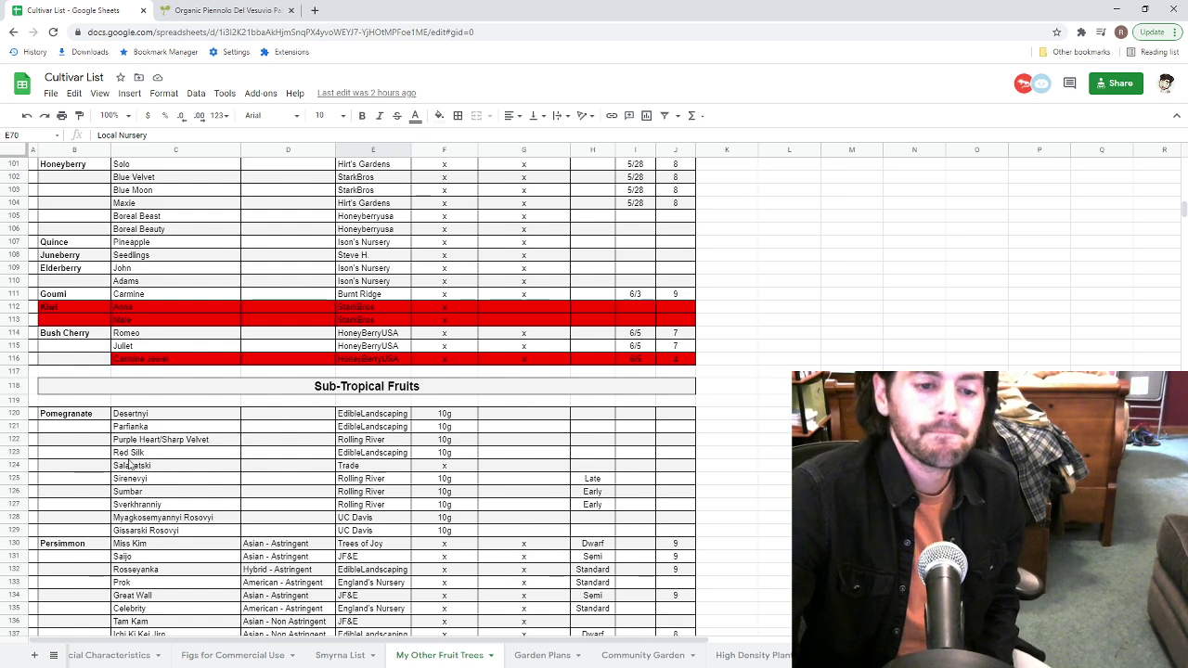
{"action": "scroll", "coordinate": [129, 463], "scroll_direction": "up", "scroll_amount": 2}
{"action": "scroll", "coordinate": [129, 463], "scroll_direction": "up", "scroll_amount": 2}
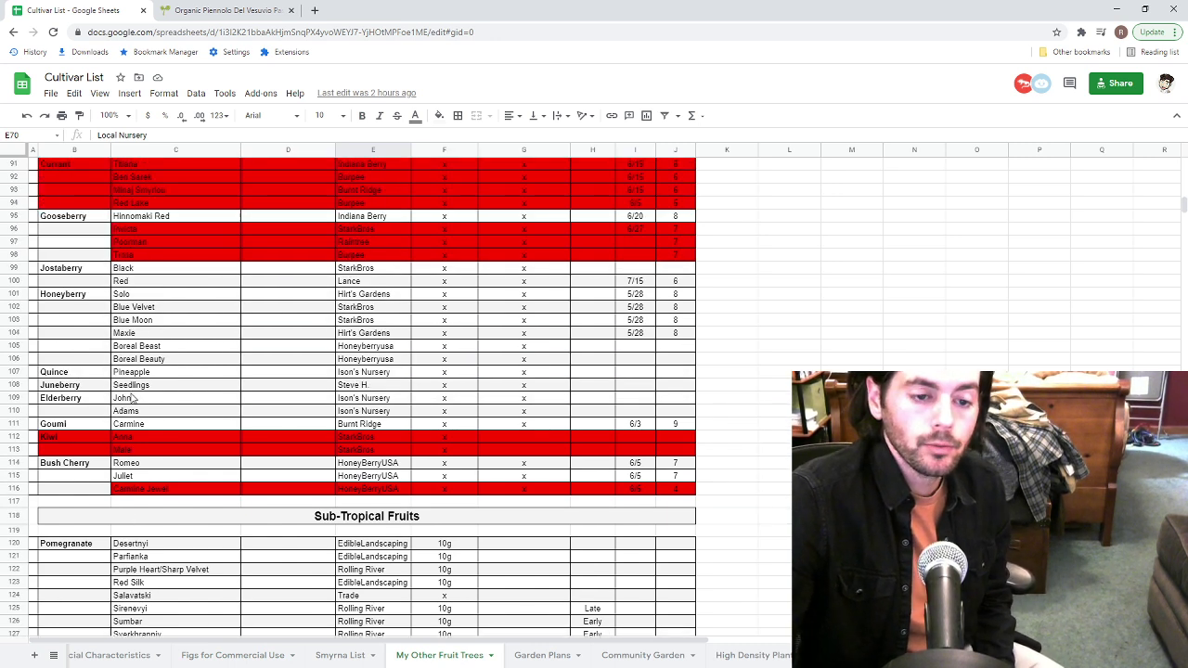
{"action": "scroll", "coordinate": [132, 398], "scroll_direction": "up", "scroll_amount": 6}
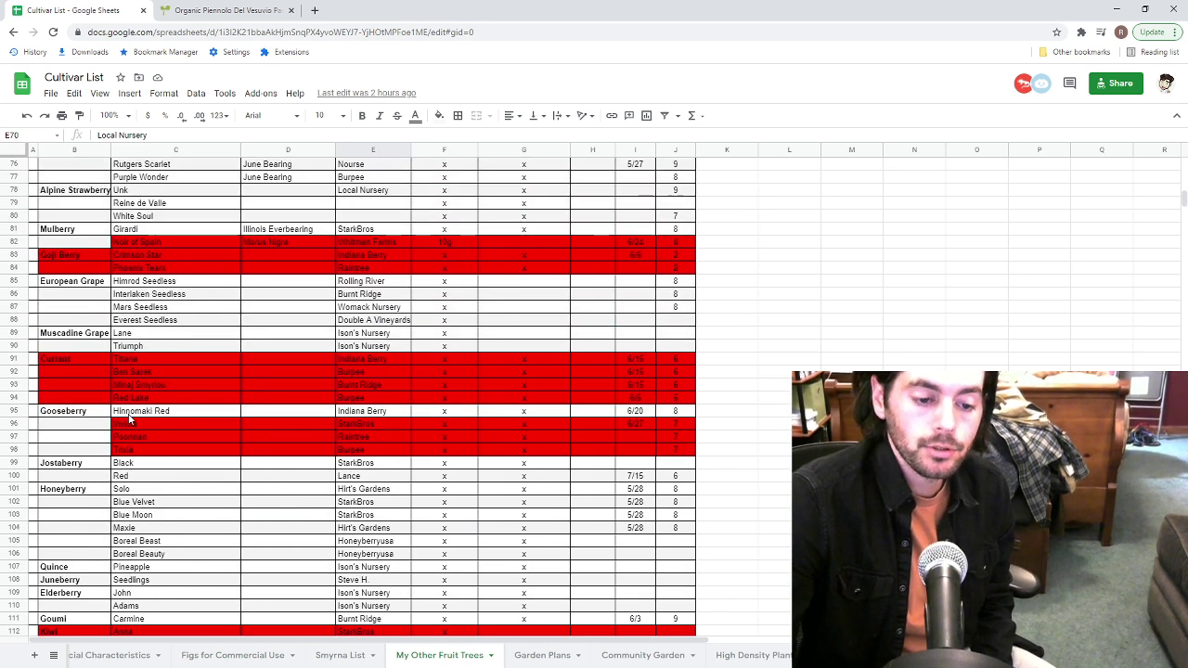
{"action": "scroll", "coordinate": [130, 419], "scroll_direction": "down", "scroll_amount": 5}
{"action": "scroll", "coordinate": [130, 419], "scroll_direction": "down", "scroll_amount": 11}
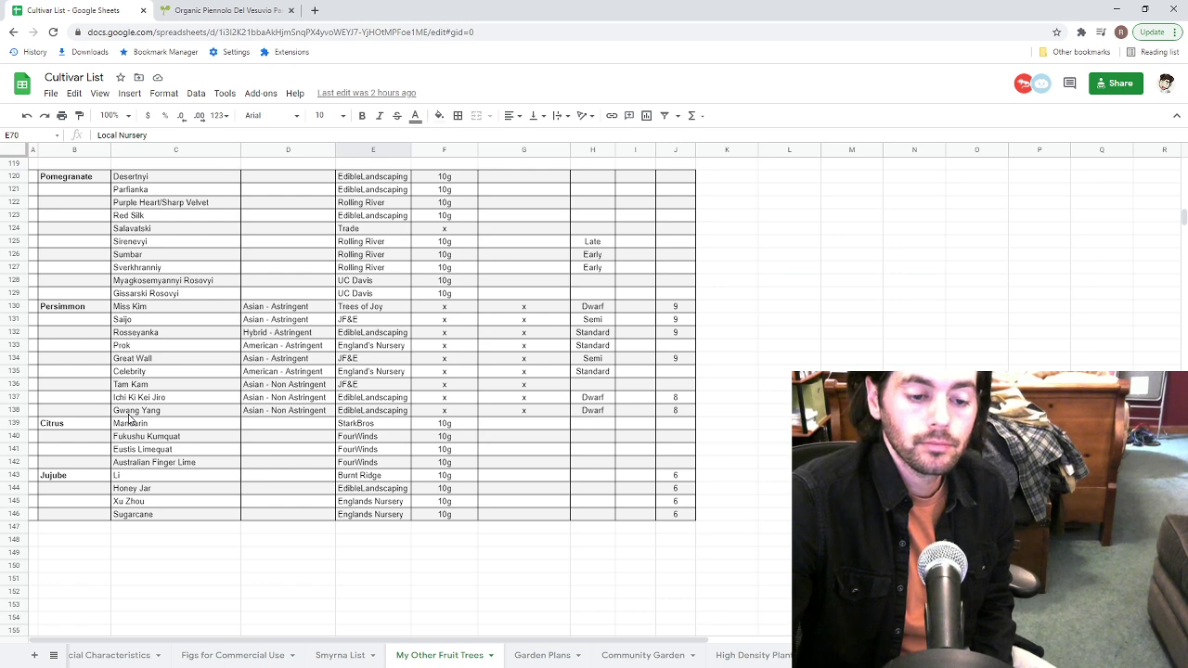
Review the fruit tree list upward from the sub-tropical fruits through berries, apples and pears to the Plum rows.
{"action": "scroll", "coordinate": [130, 418], "scroll_direction": "up", "scroll_amount": 4}
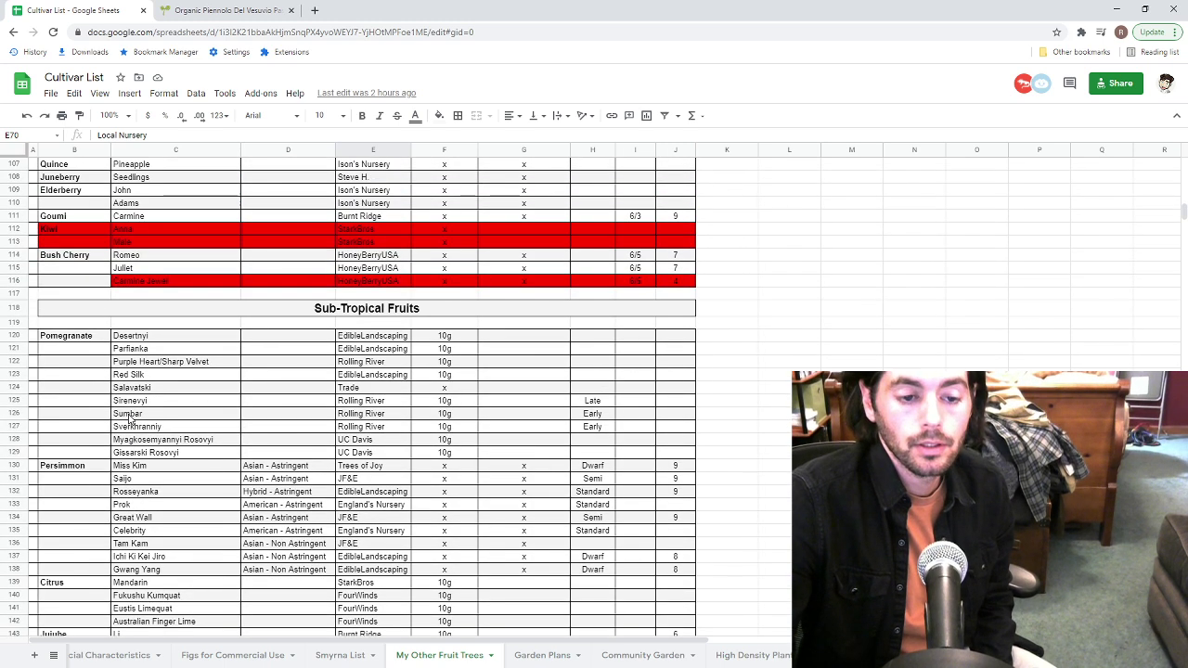
{"action": "scroll", "coordinate": [130, 420], "scroll_direction": "up", "scroll_amount": 15}
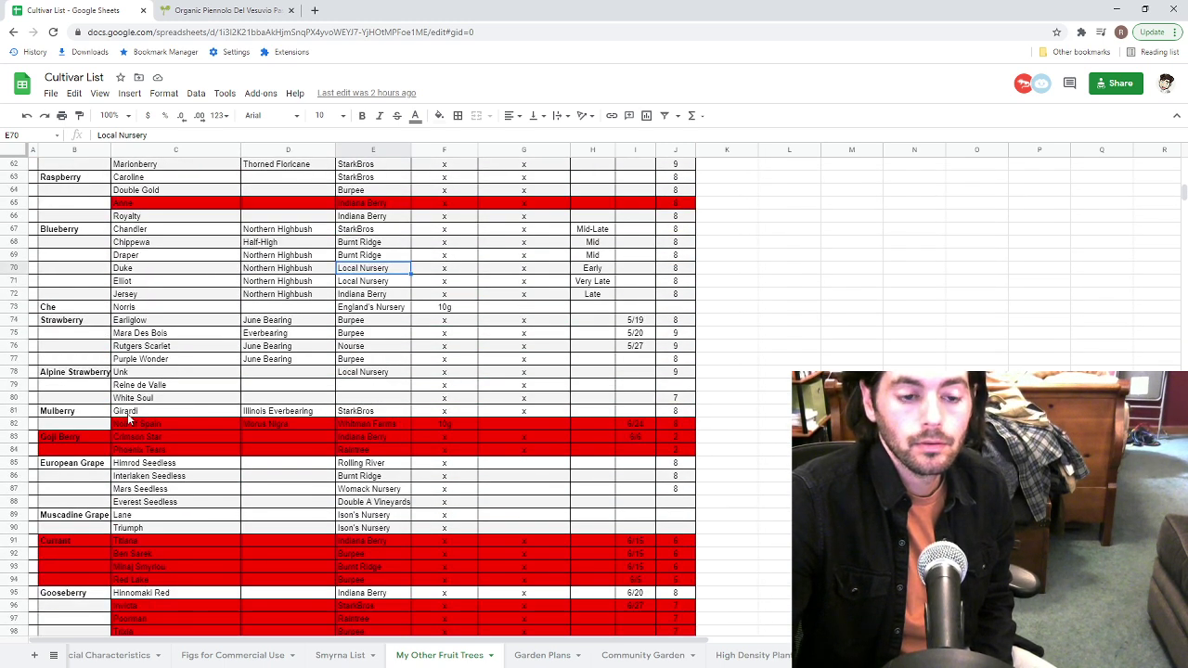
{"action": "scroll", "coordinate": [130, 418], "scroll_direction": "up", "scroll_amount": 3}
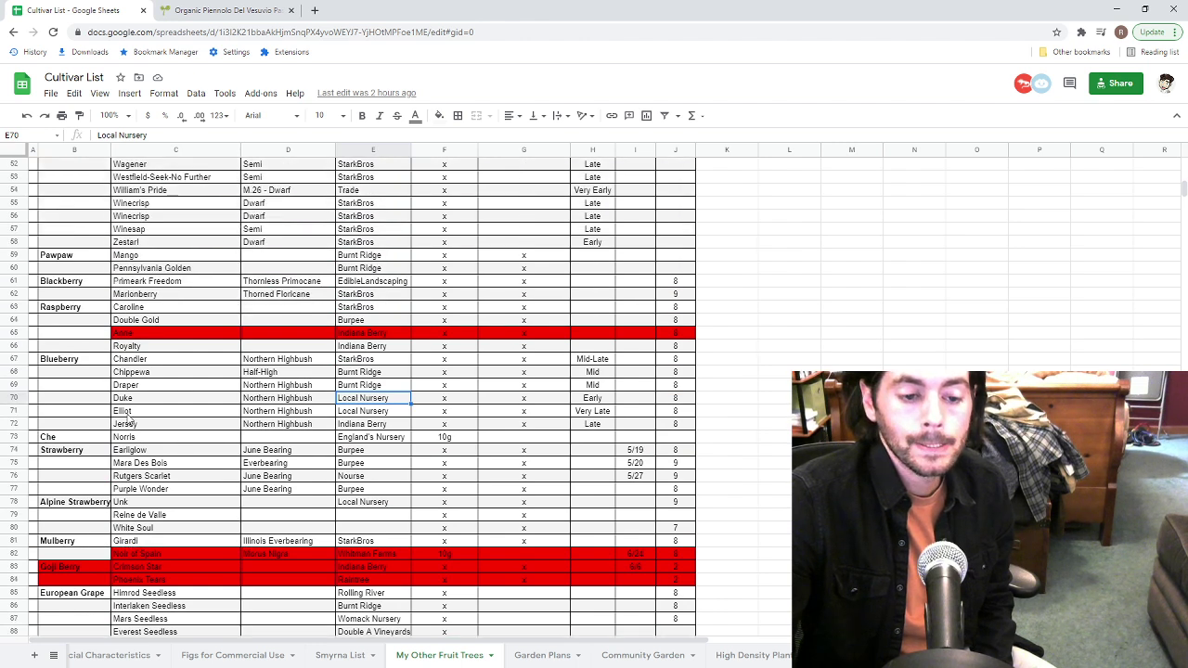
{"action": "scroll", "coordinate": [130, 420], "scroll_direction": "up", "scroll_amount": 6}
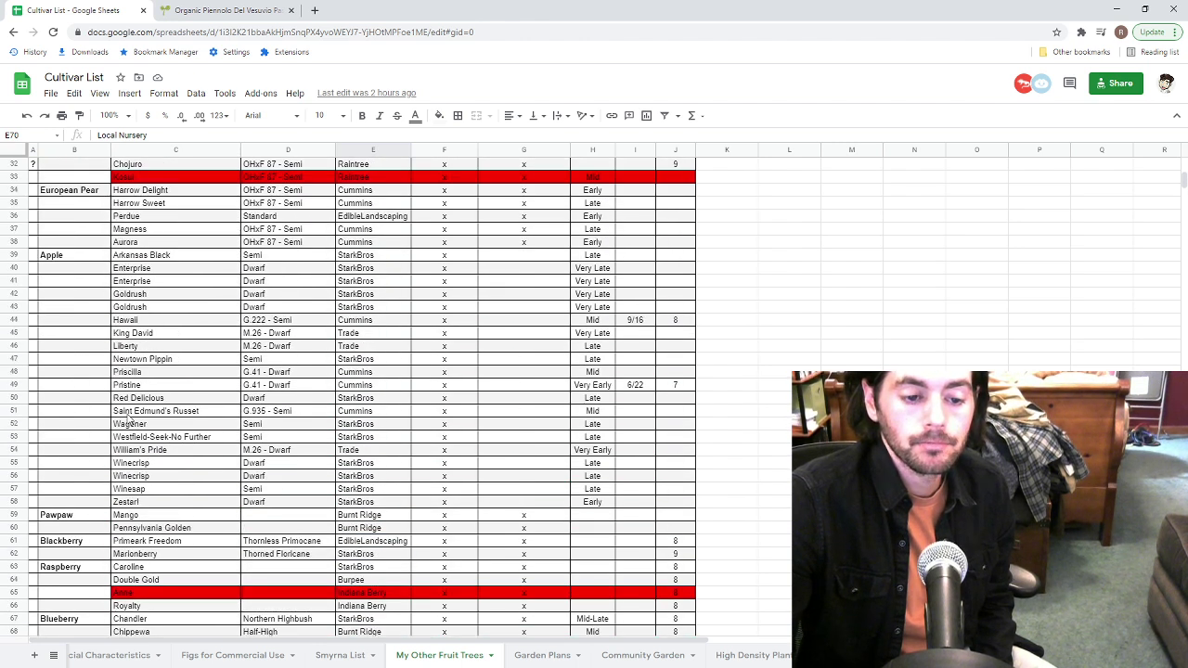
{"action": "scroll", "coordinate": [130, 420], "scroll_direction": "up", "scroll_amount": 6}
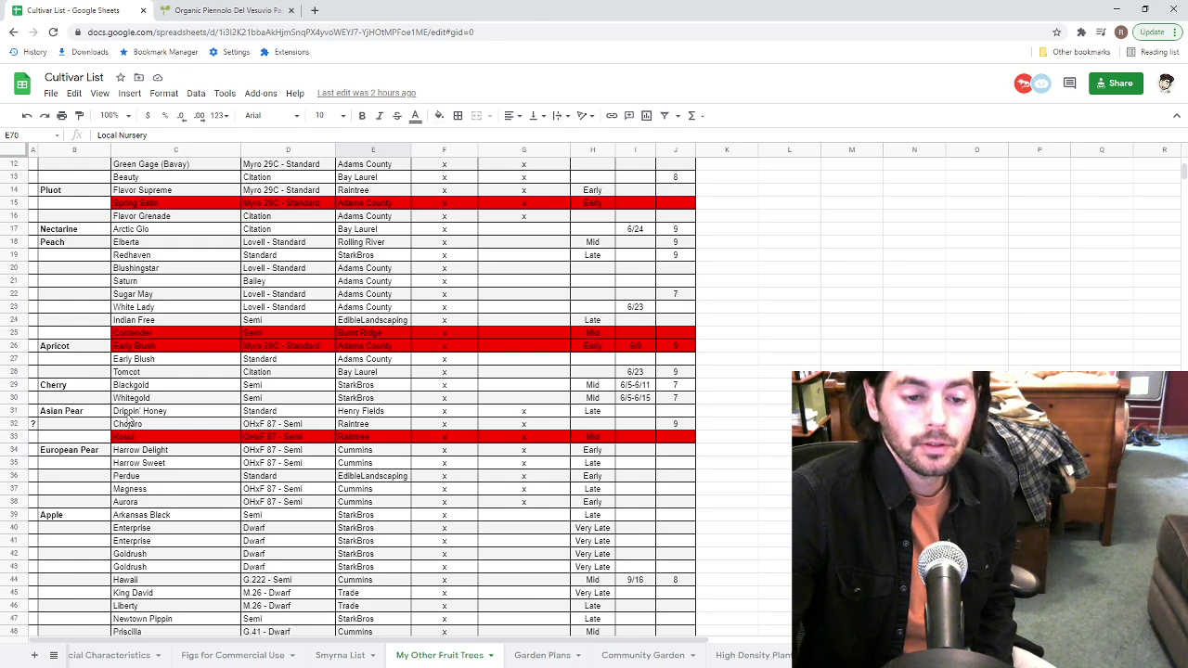
{"action": "scroll", "coordinate": [130, 419], "scroll_direction": "up", "scroll_amount": 4}
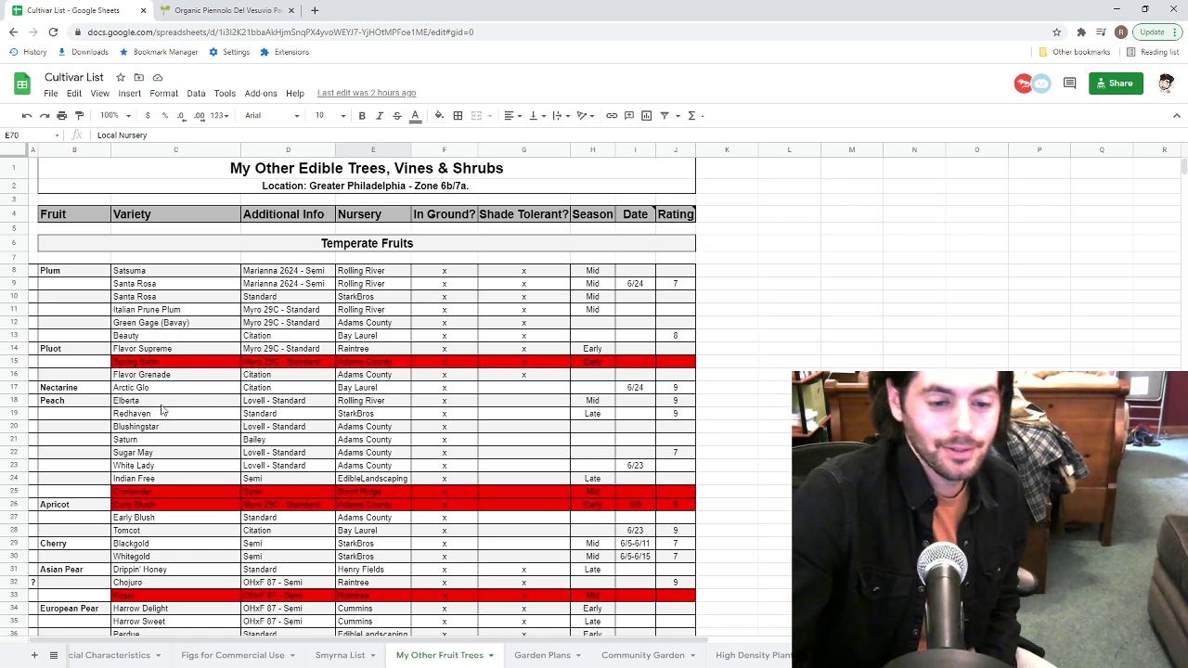
Select the Indian Free peach and the in-ground Early Blush apricot, then return to the start of the list.
{"action": "left_click", "coordinate": [156, 478]}
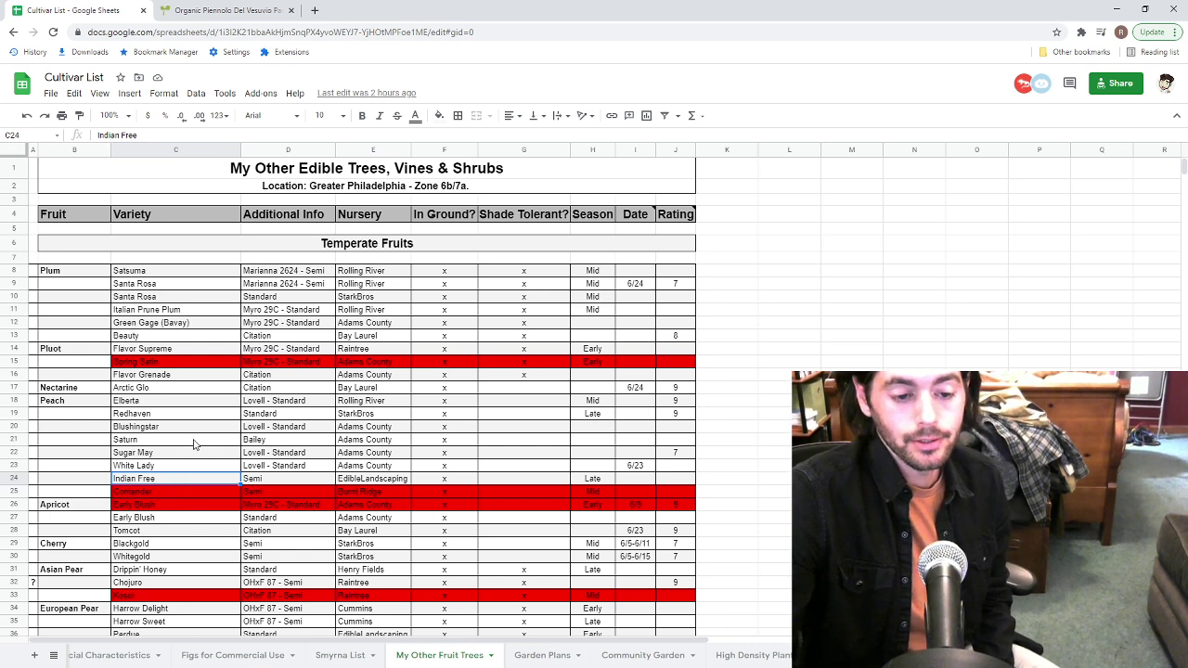
{"action": "scroll", "coordinate": [194, 445], "scroll_direction": "down", "scroll_amount": 1}
{"action": "left_click", "coordinate": [168, 444]}
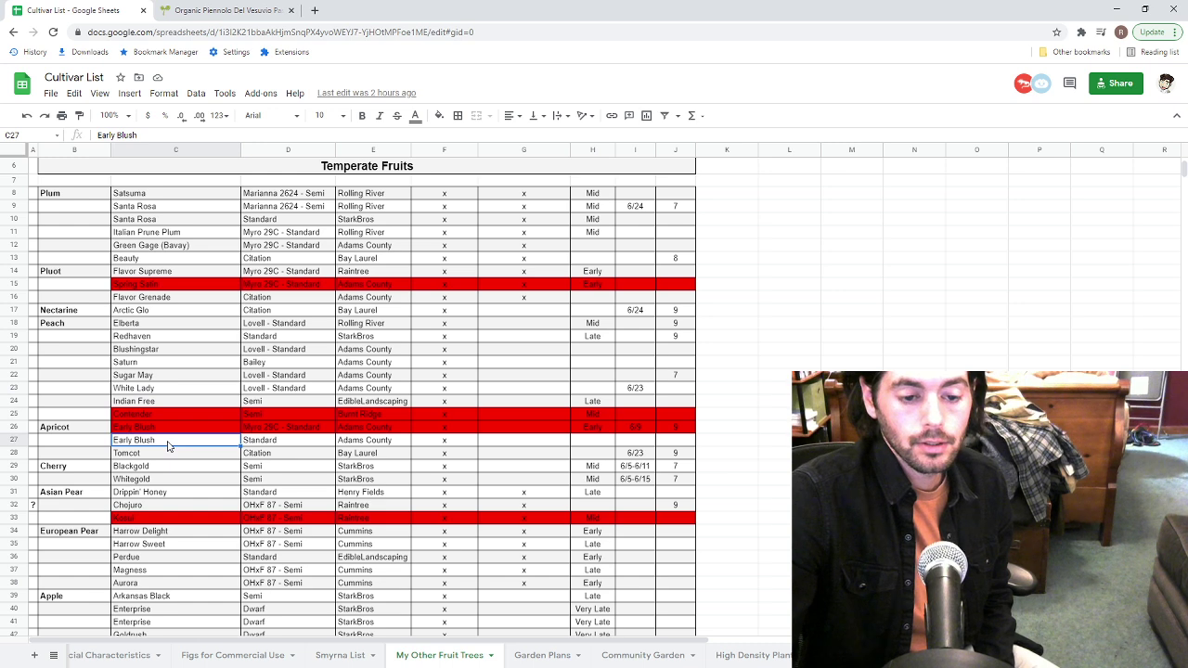
{"action": "scroll", "coordinate": [169, 445], "scroll_direction": "up", "scroll_amount": 2}
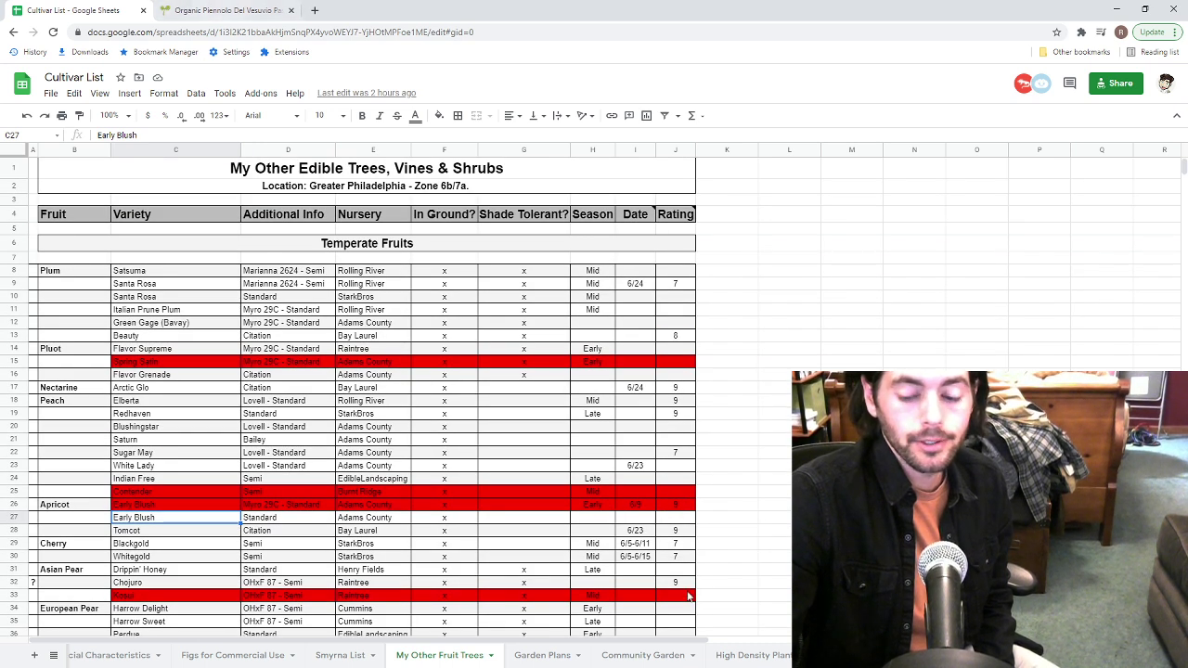
Look through the Garden Plans, Figs for Commercial Use and Special Characteristics sheets, then show the To Do List sheet.
{"action": "left_click", "coordinate": [544, 659]}
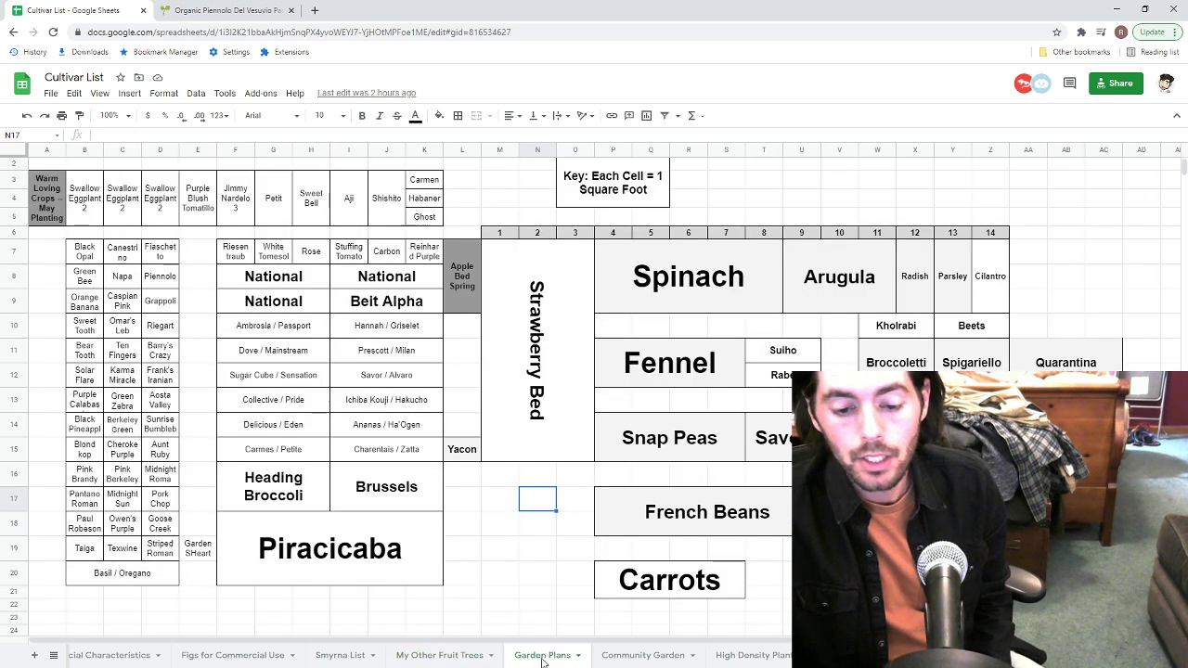
{"action": "left_click", "coordinate": [359, 657]}
{"action": "left_click", "coordinate": [249, 659]}
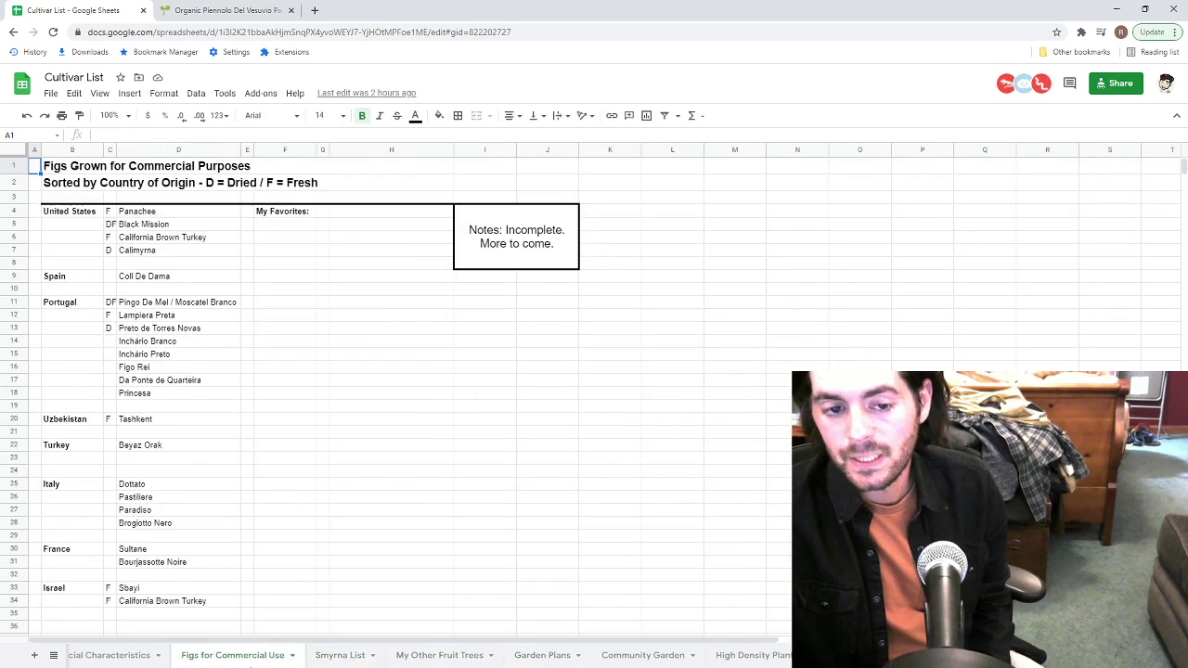
{"action": "left_click", "coordinate": [154, 659]}
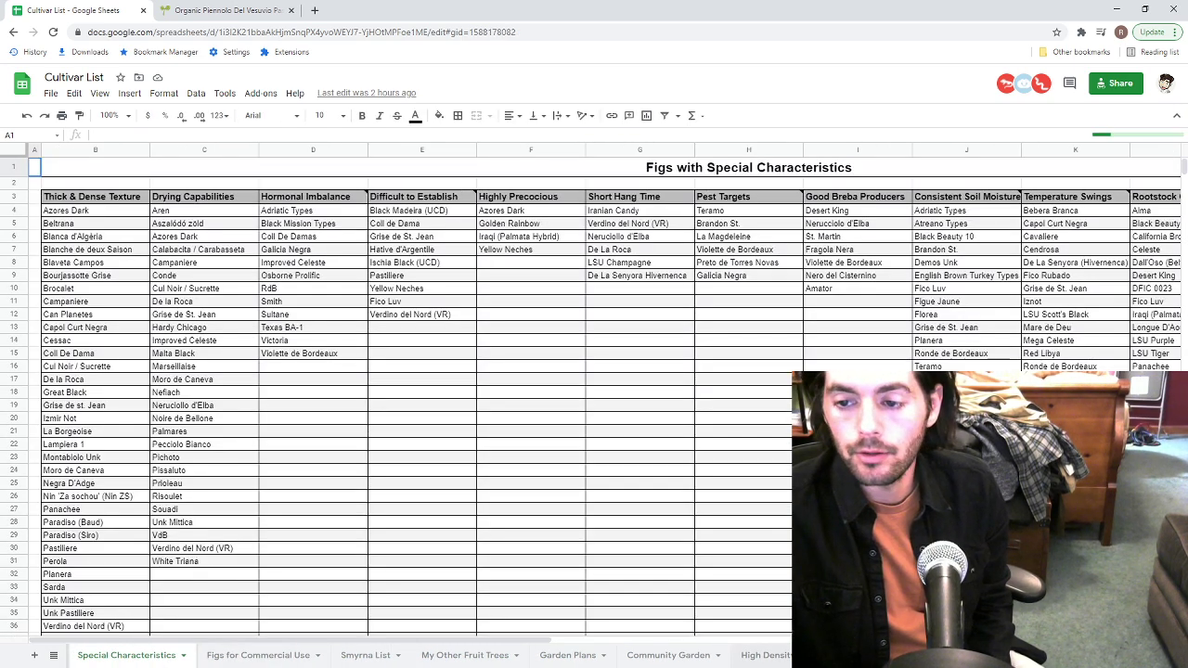
{"action": "scroll", "coordinate": [467, 657], "scroll_direction": "up", "scroll_amount": 5}
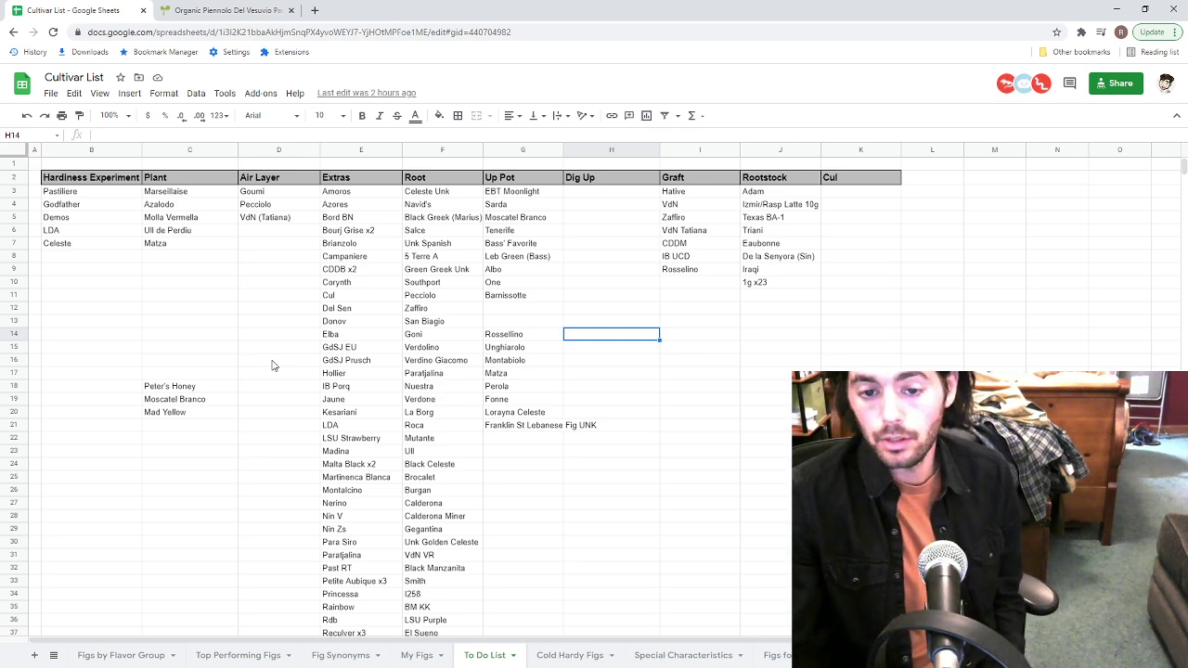
Review the Root column from CDDM up to Celeste Unk, then select the 1g x23 entry under Rootstock.
{"action": "scroll", "coordinate": [441, 325], "scroll_direction": "down", "scroll_amount": 10}
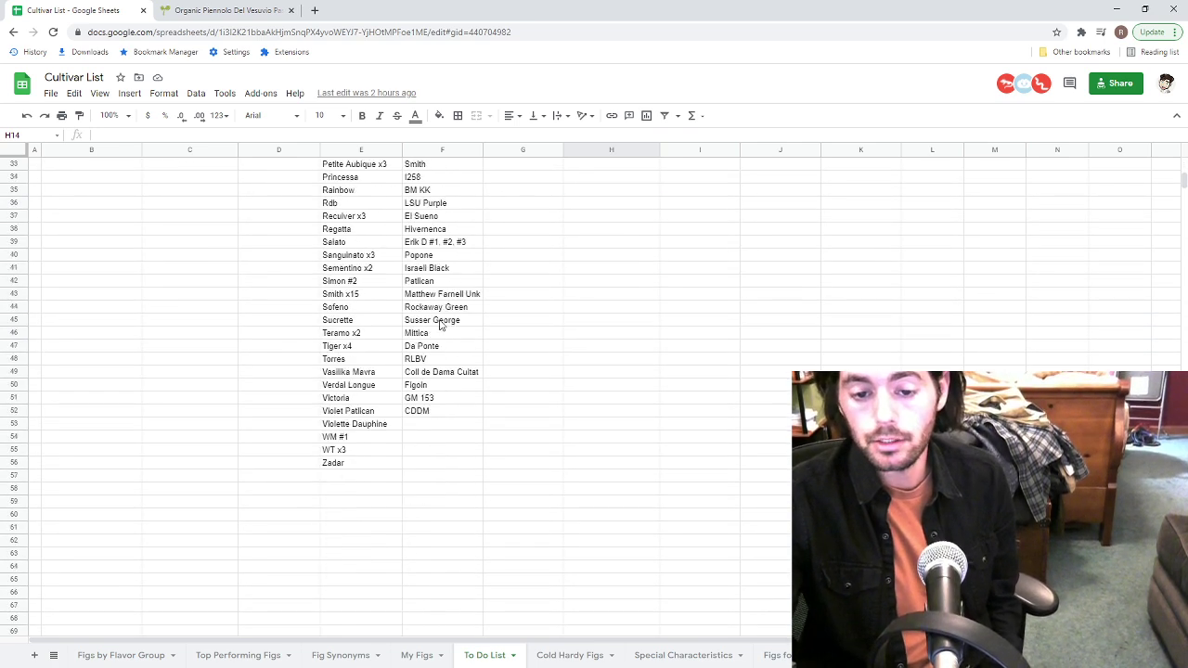
{"action": "left_click_drag", "start_coordinate": [433, 412], "coordinate": [433, 193]}
{"action": "left_click", "coordinate": [433, 195]}
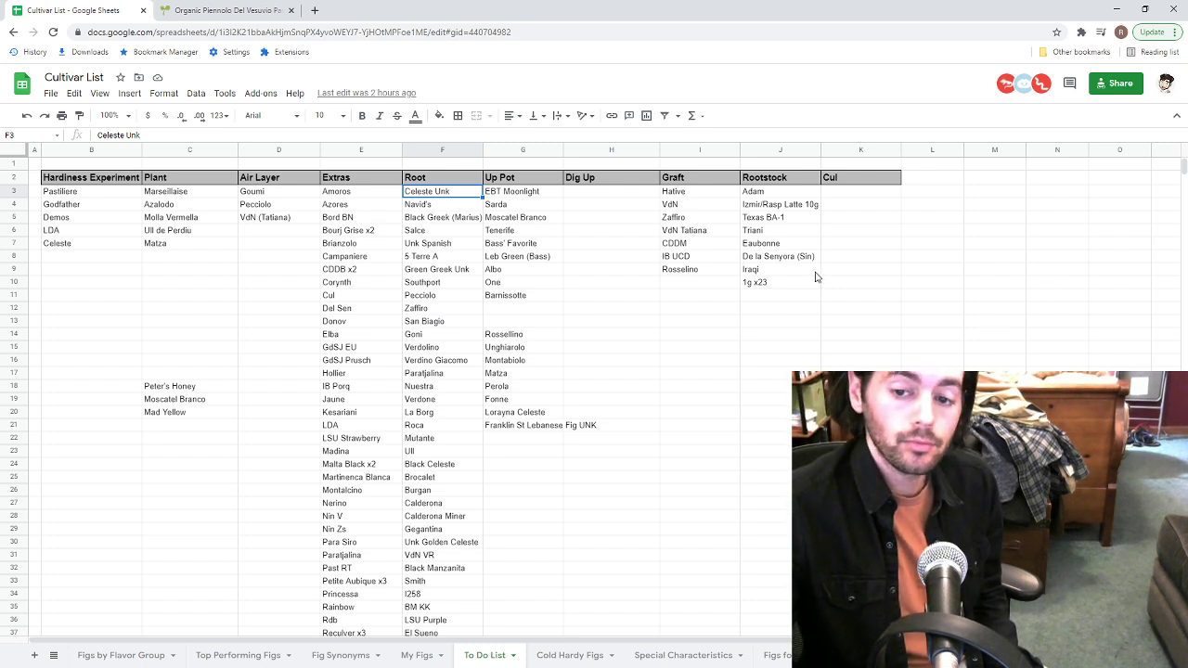
{"action": "left_click", "coordinate": [767, 283]}
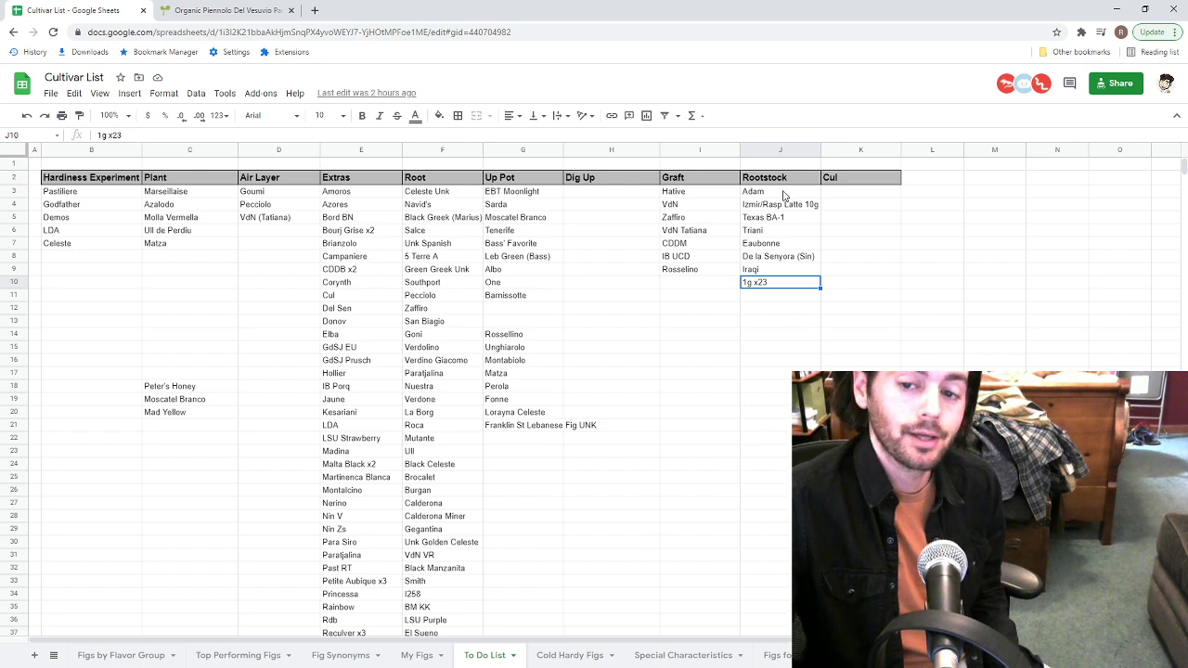
Highlight the Rootstock entries from Adam through Iraqi, then select the empty cell J12 beneath the list.
{"action": "left_click_drag", "start_coordinate": [785, 192], "coordinate": [789, 271]}
{"action": "left_click", "coordinate": [777, 318]}
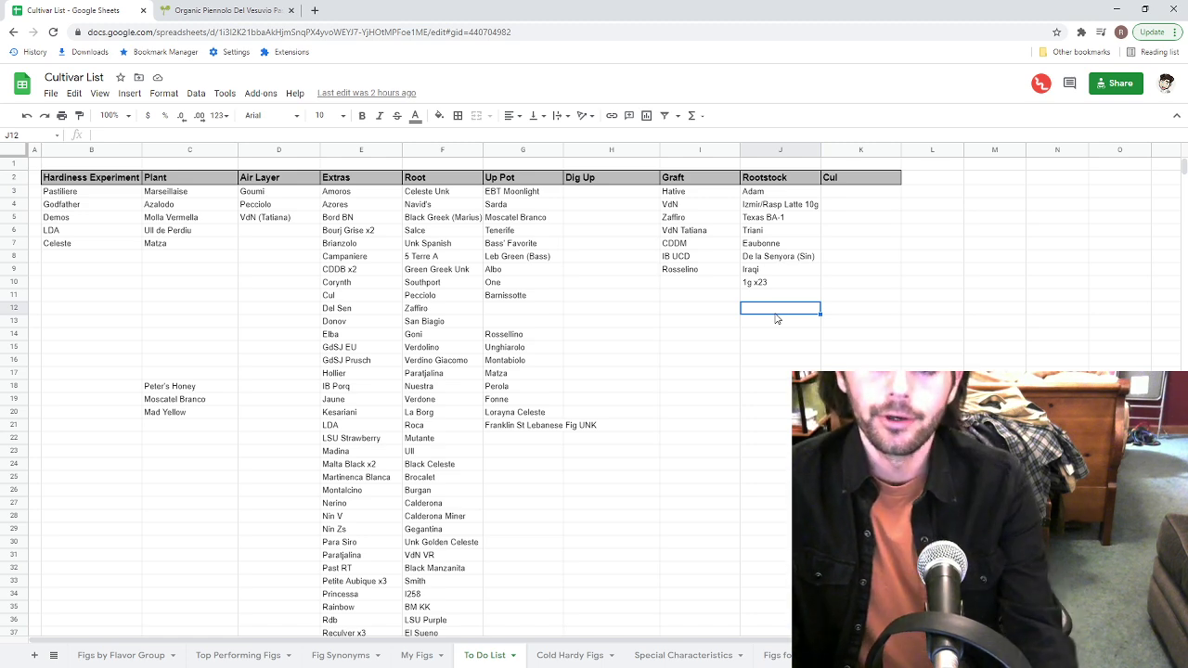
Open the figboss.com website in a new browser tab.
{"action": "left_click", "coordinate": [314, 10]}
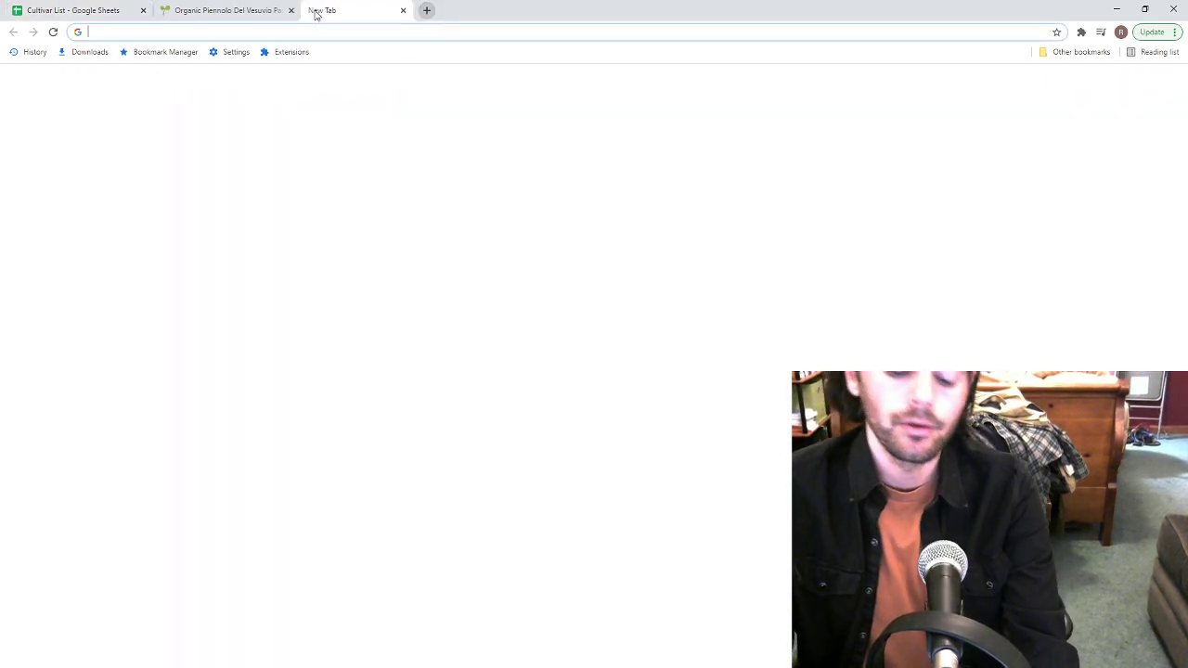
{"action": "type", "text": "figbos"}
{"action": "key", "text": "Return"}
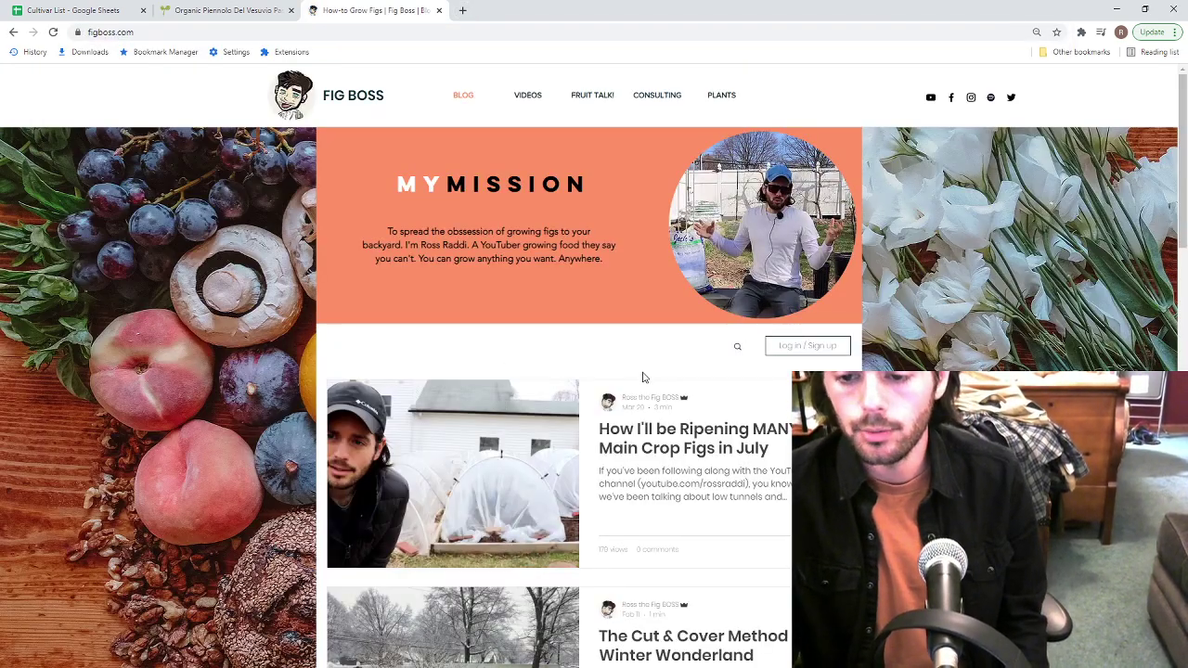
Search the Fig Boss blog for "fig timeline" and open the Fig Tree Timeline post for Philadelphia, PA.
{"action": "left_click", "coordinate": [738, 346]}
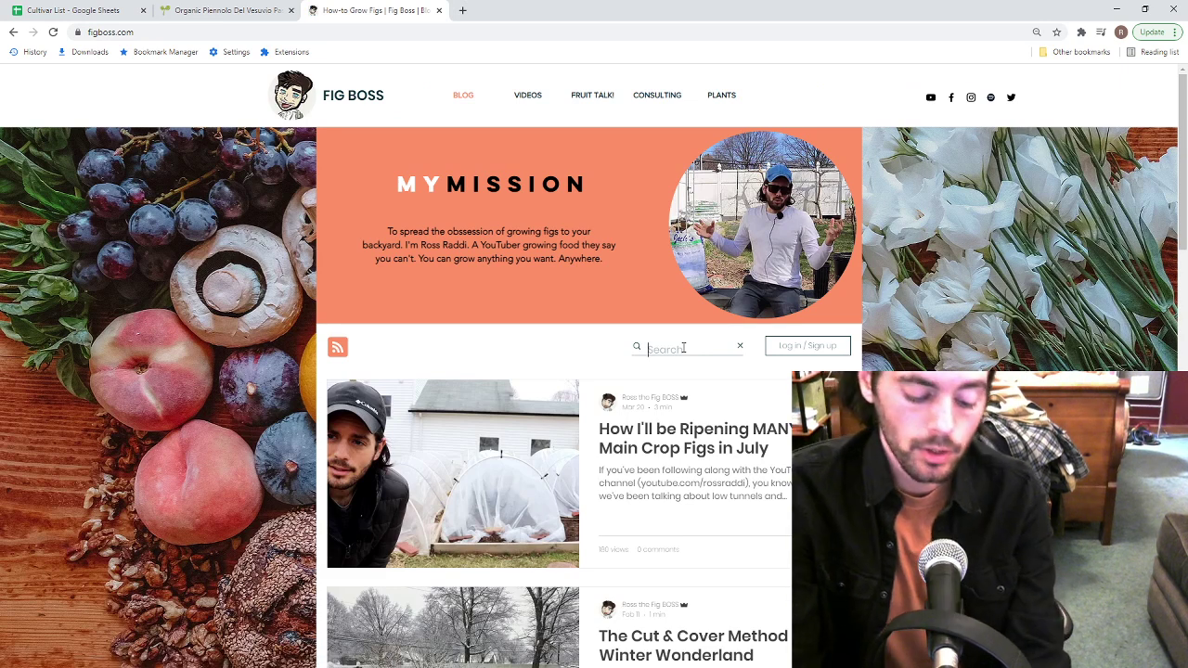
{"action": "type", "text": "fig timeline"}
{"action": "key", "text": "Return"}
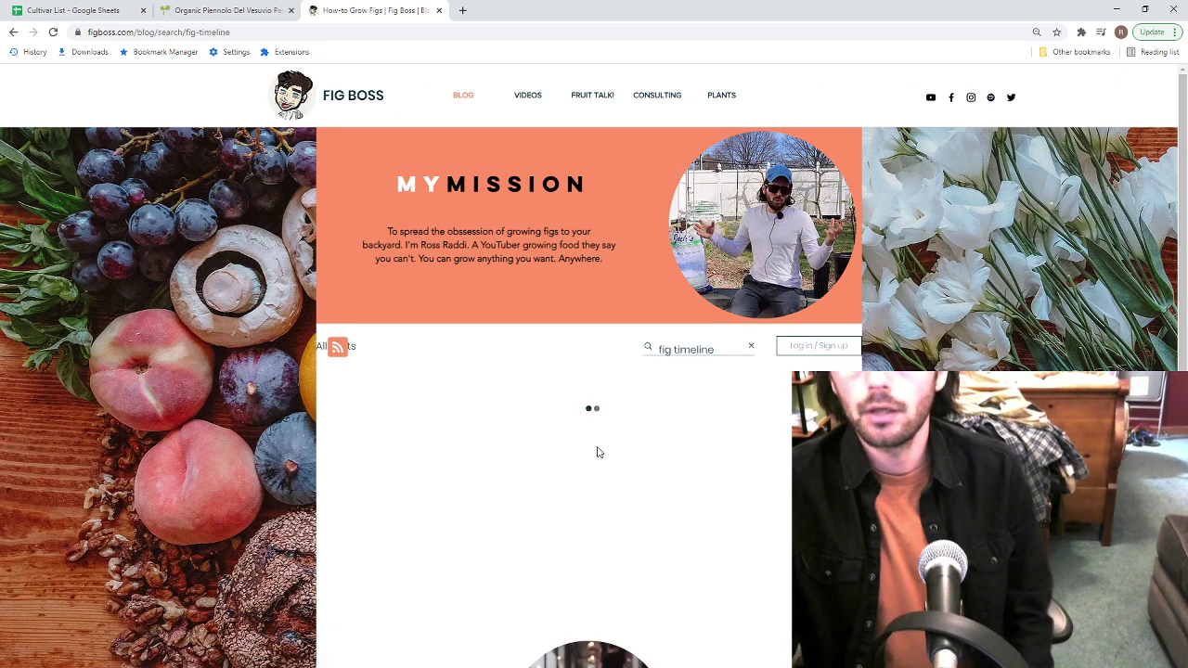
{"action": "left_click", "coordinate": [550, 450]}
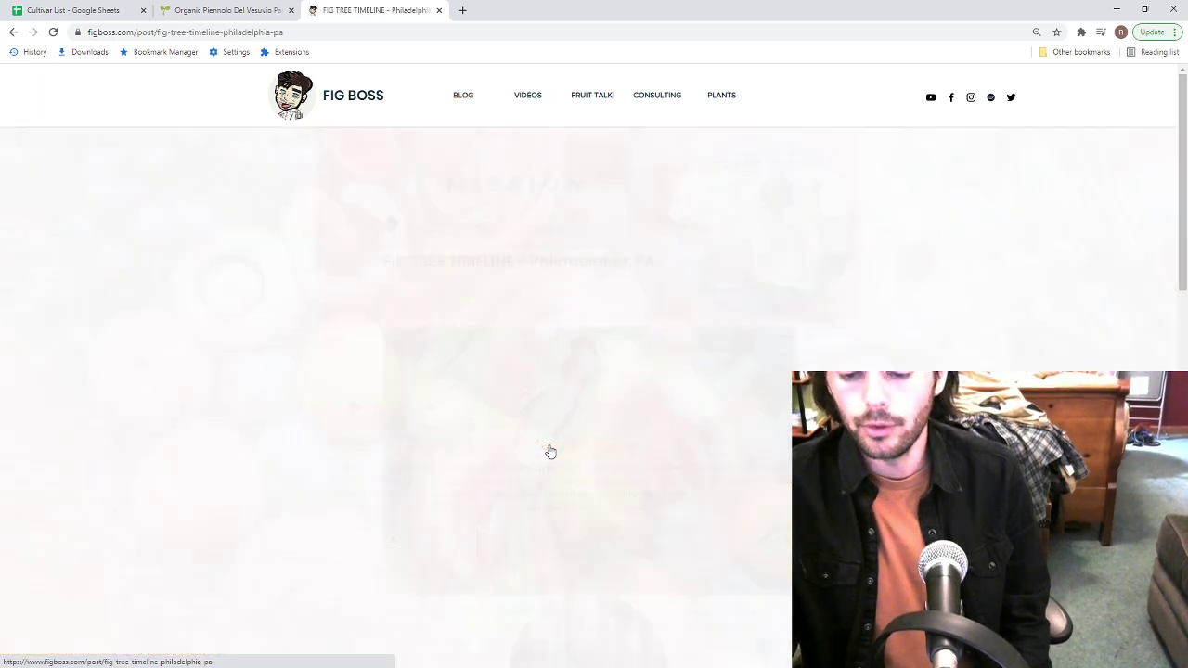
Read through the post's seasonal fig care schedule from the March 1st entry to the February 1st entry.
{"action": "scroll", "coordinate": [526, 399], "scroll_direction": "down", "scroll_amount": 4}
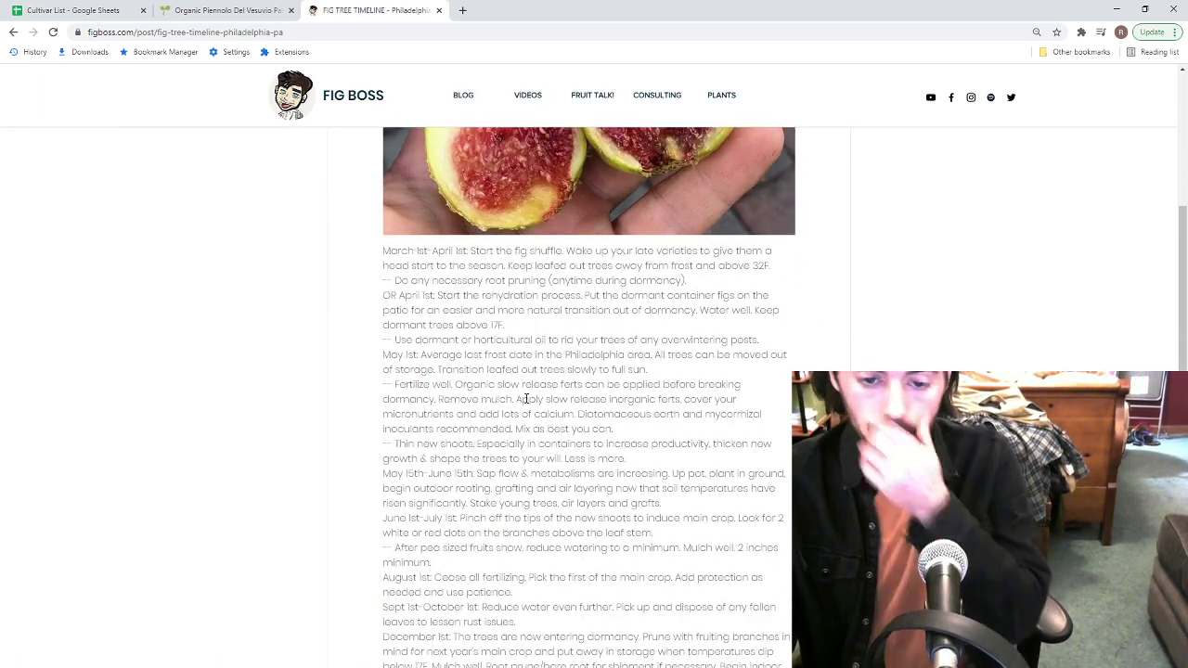
{"action": "scroll", "coordinate": [525, 394], "scroll_direction": "down", "scroll_amount": 1}
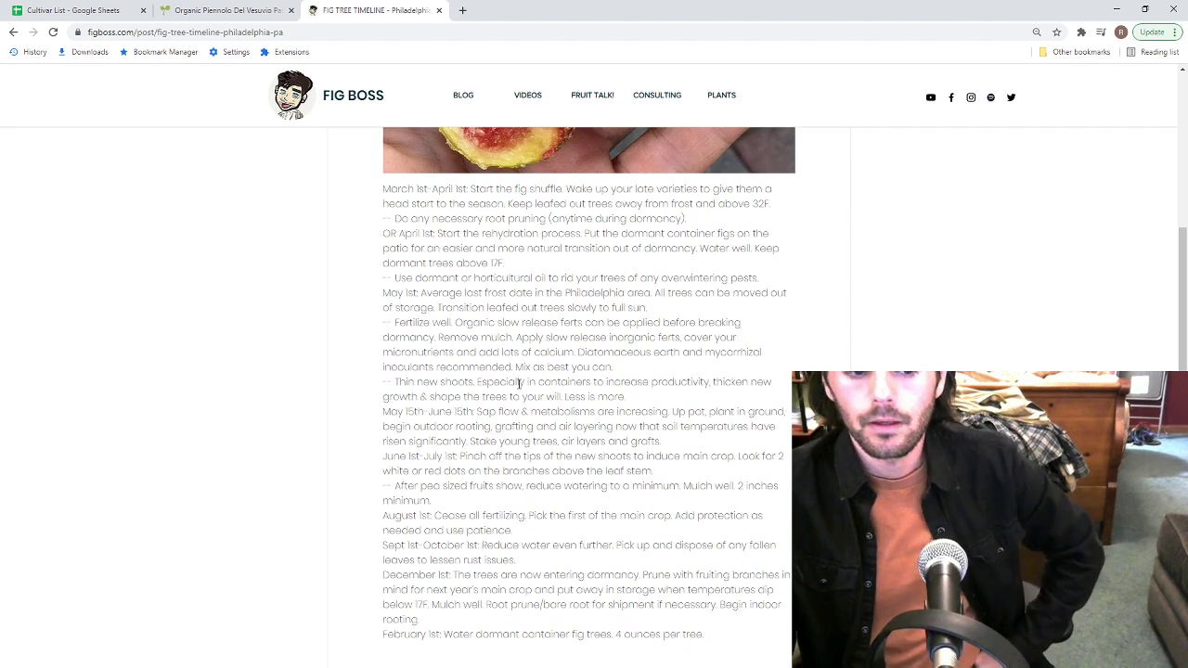
{"action": "scroll", "coordinate": [519, 384], "scroll_direction": "down", "scroll_amount": 2}
{"action": "scroll", "coordinate": [493, 374], "scroll_direction": "up", "scroll_amount": 3}
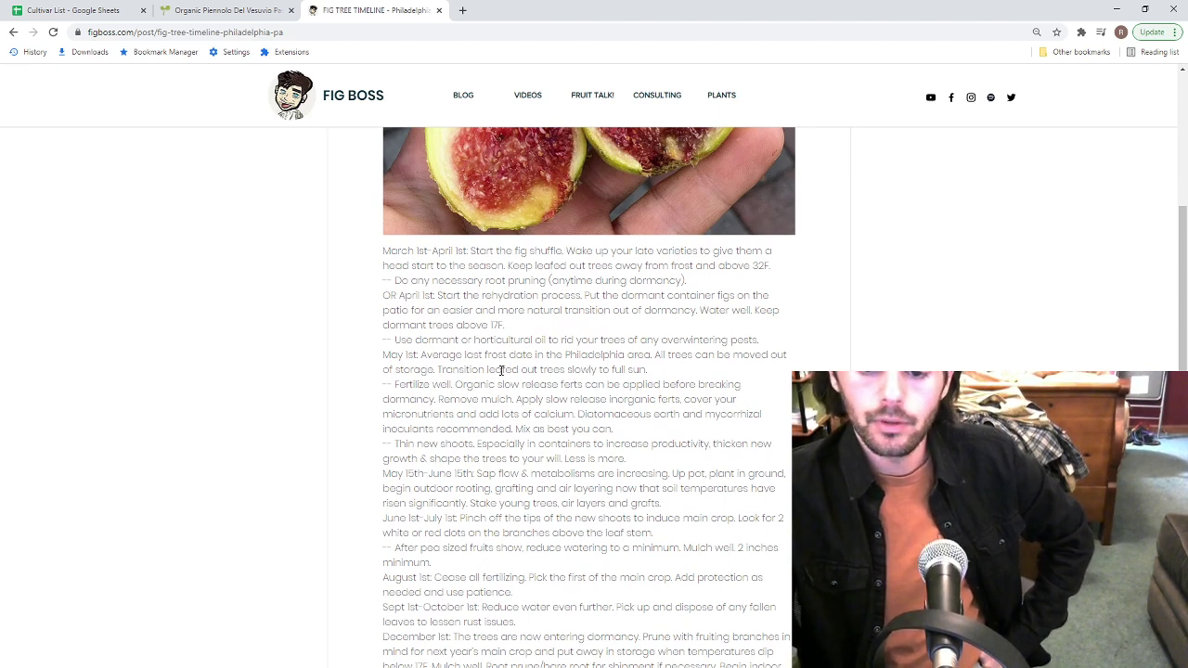
{"action": "scroll", "coordinate": [487, 371], "scroll_direction": "down", "scroll_amount": 1}
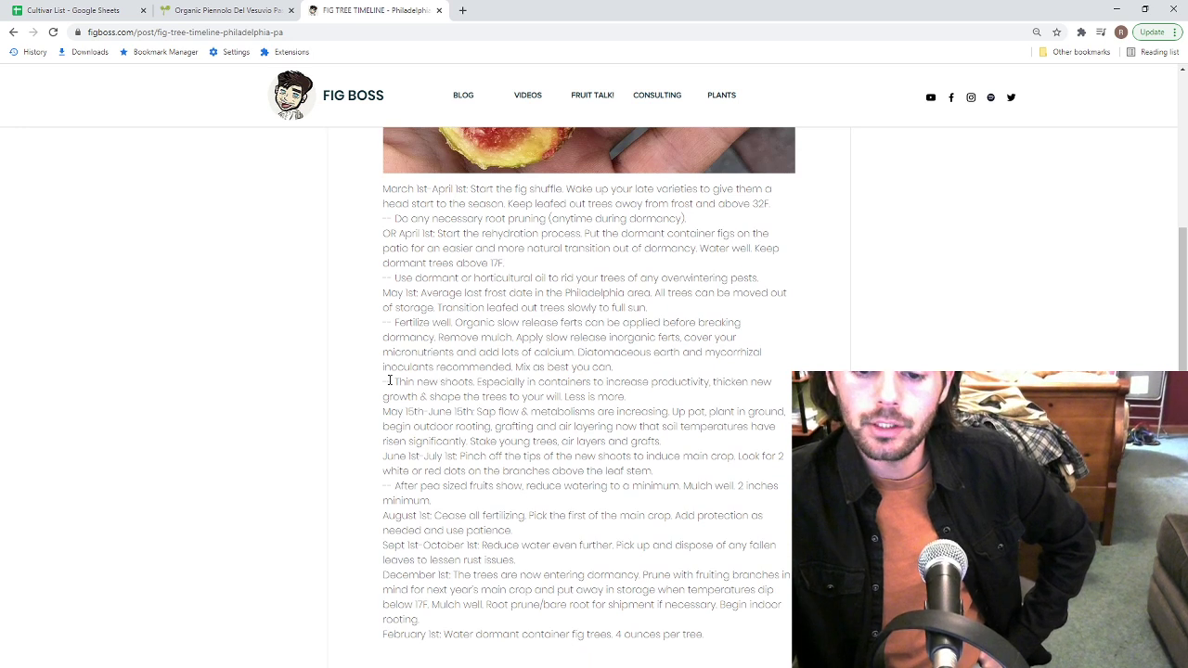
Highlight the "Thin new shoots" advice under the May 1st entry to point it out, then clear the selection.
{"action": "left_click_drag", "start_coordinate": [390, 380], "coordinate": [705, 399]}
{"action": "left_click", "coordinate": [685, 401]}
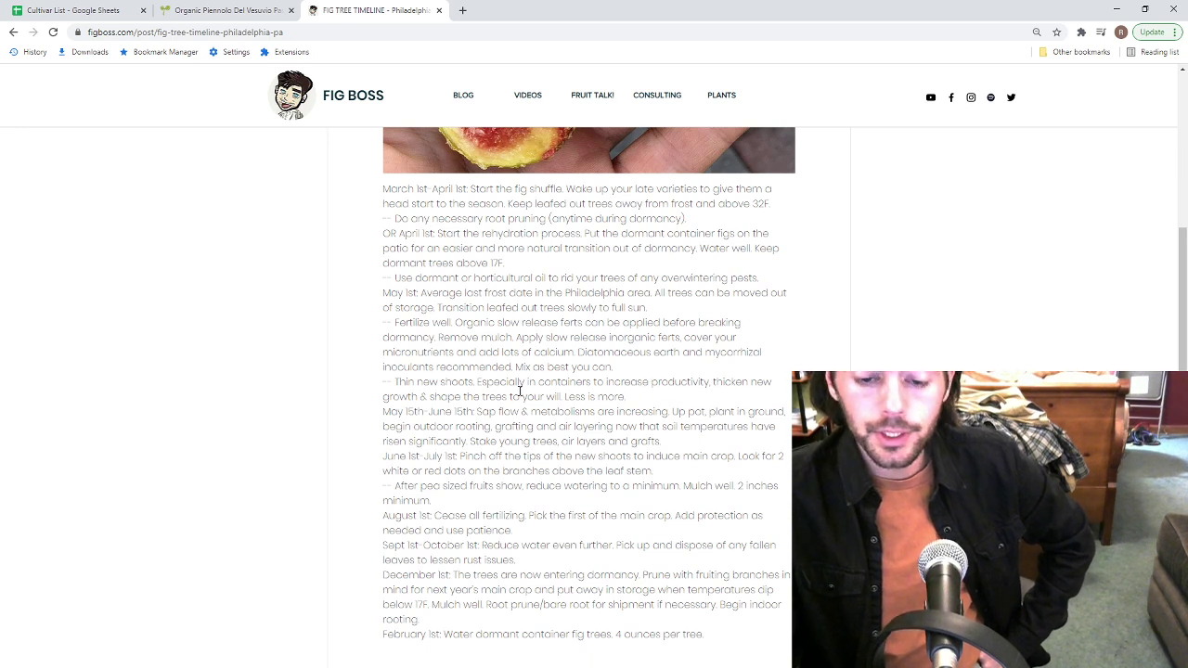
{"action": "left_click_drag", "start_coordinate": [396, 385], "coordinate": [626, 398]}
{"action": "left_click", "coordinate": [631, 400]}
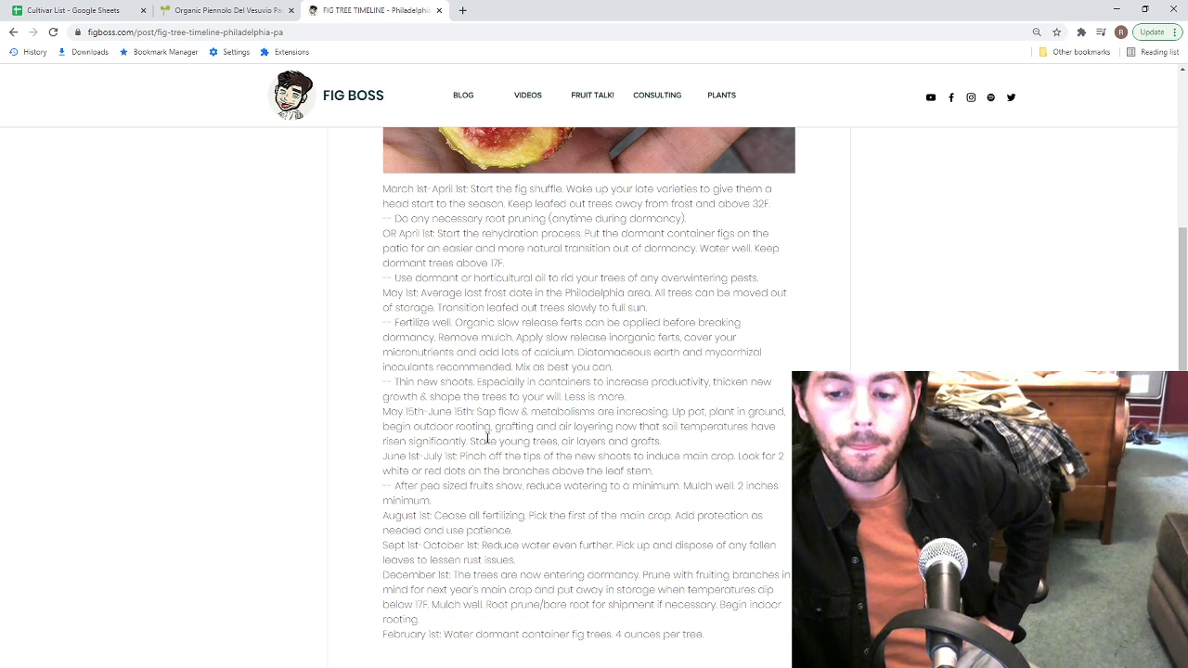
Return to the start of the timeline post, glance at the Piennolo tomato page, and switch back to the Cultivar List spreadsheet.
{"action": "scroll", "coordinate": [486, 441], "scroll_direction": "up", "scroll_amount": 5}
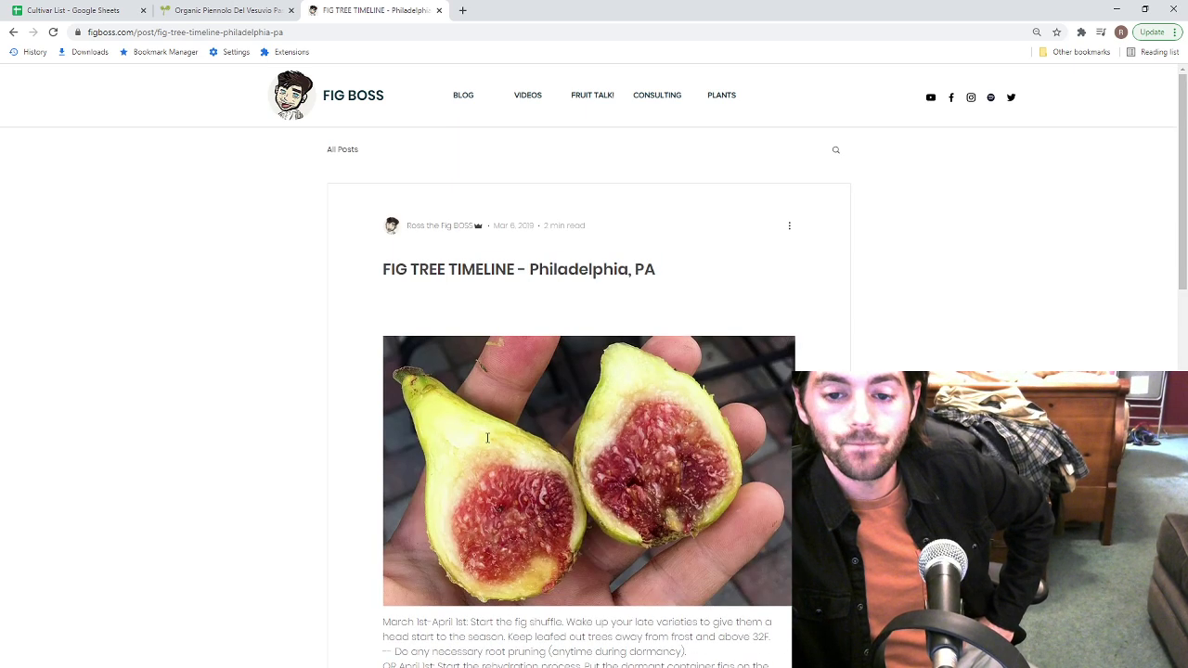
{"action": "left_click", "coordinate": [249, 10]}
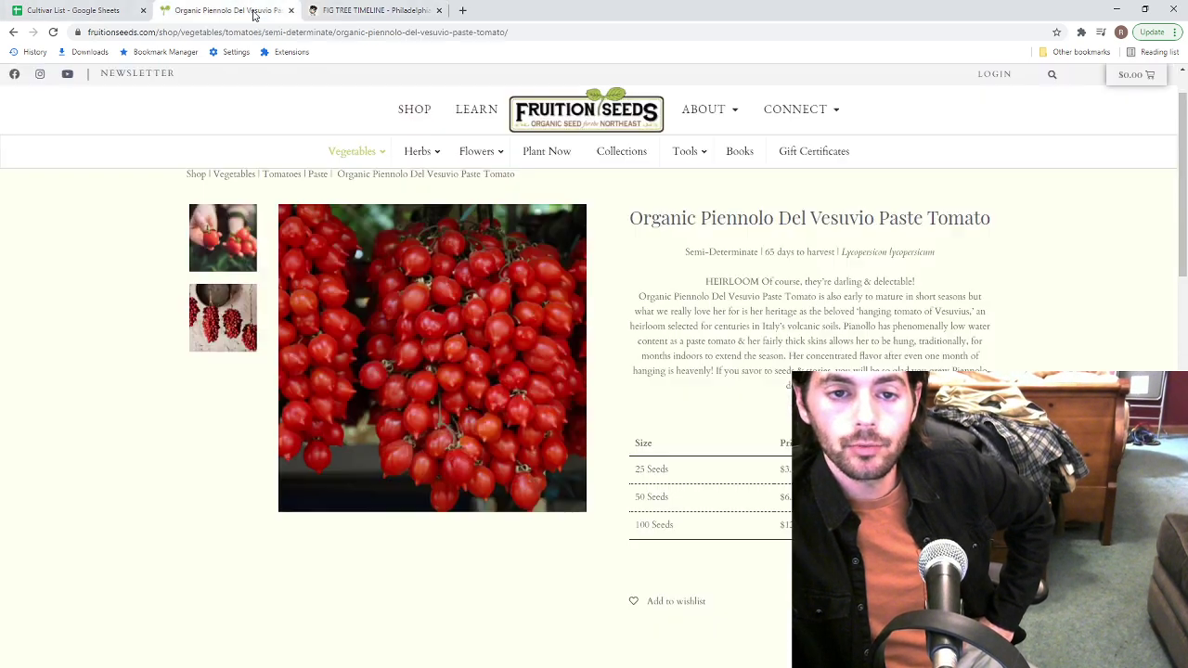
{"action": "left_click", "coordinate": [347, 10]}
{"action": "left_click", "coordinate": [76, 10]}
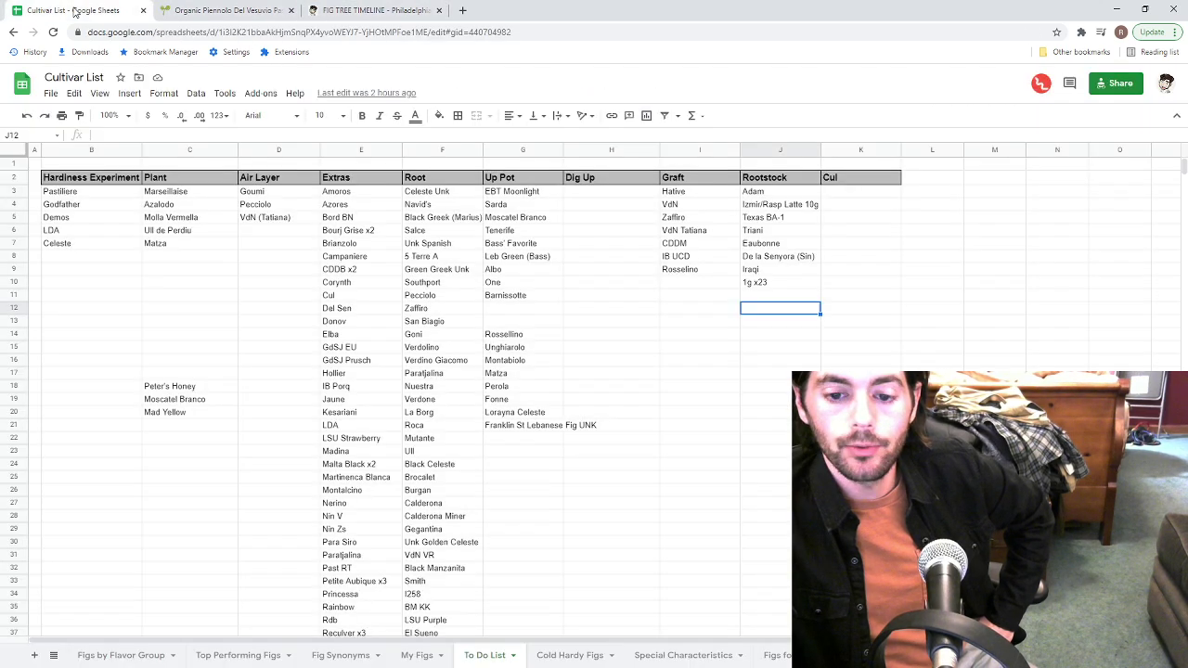